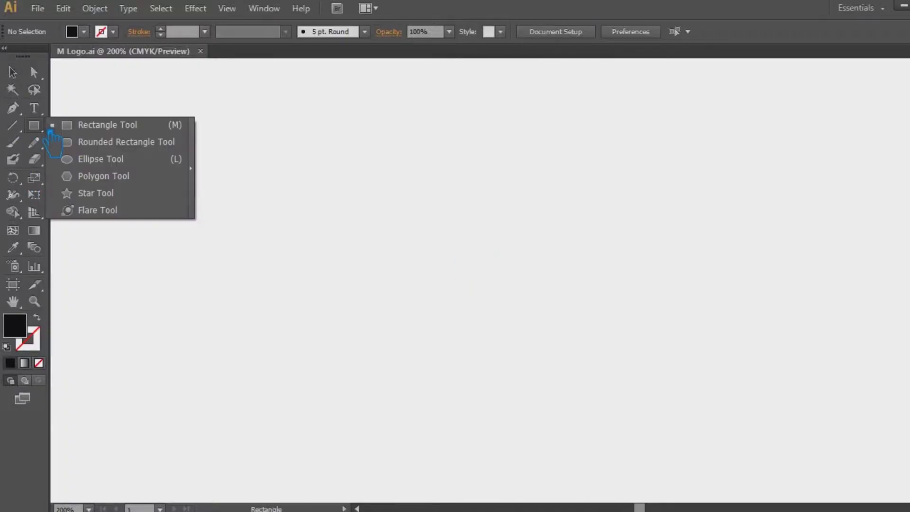
- Click the blank M Logo.ai canvas with the Polygon Tool to bring up the Polygon dialog
left_click(362, 246)
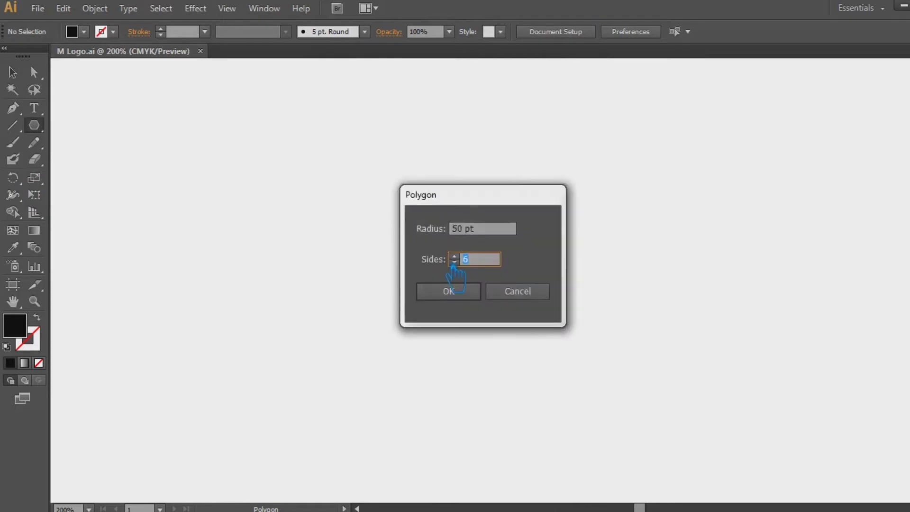
- Create a 3-sided polygon and scale the triangle up to a large size
left_click(459, 294)
left_click(13, 74)
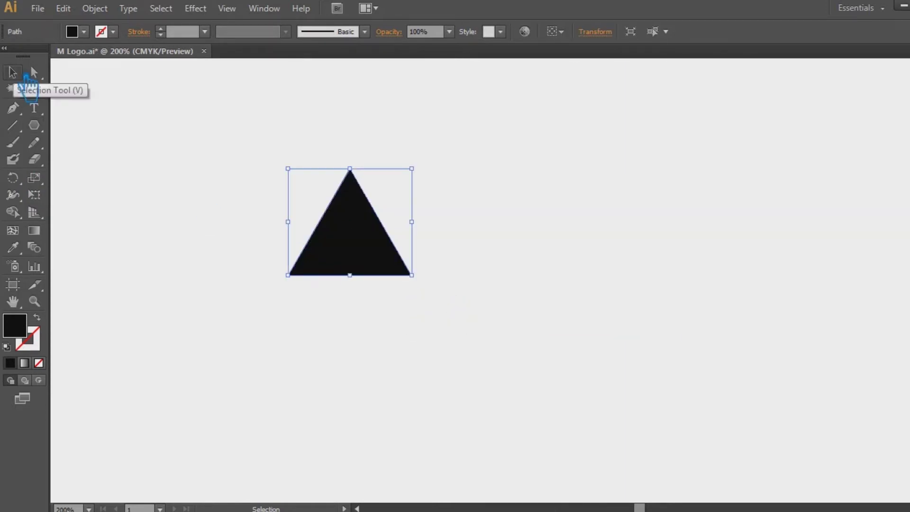
key("Return")
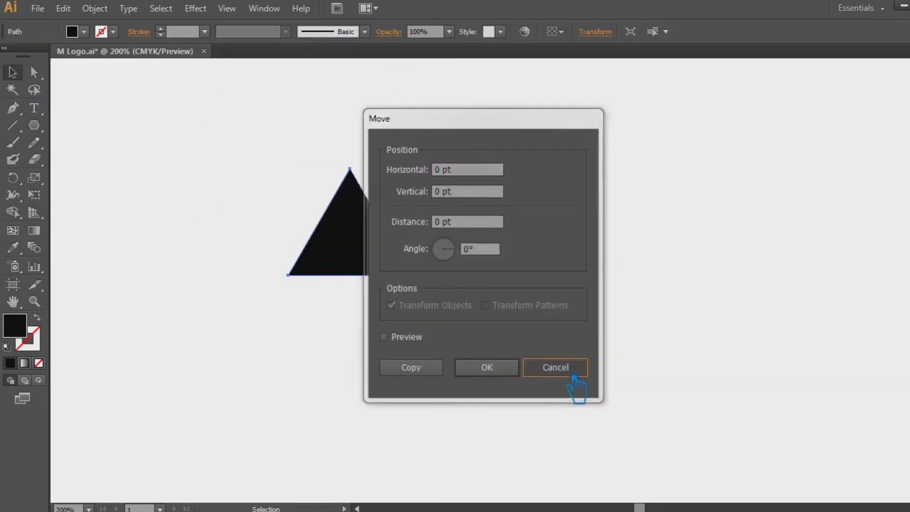
left_click(569, 371)
left_click_drag(411, 168, 435, 148)
left_click_drag(437, 218, 467, 161)
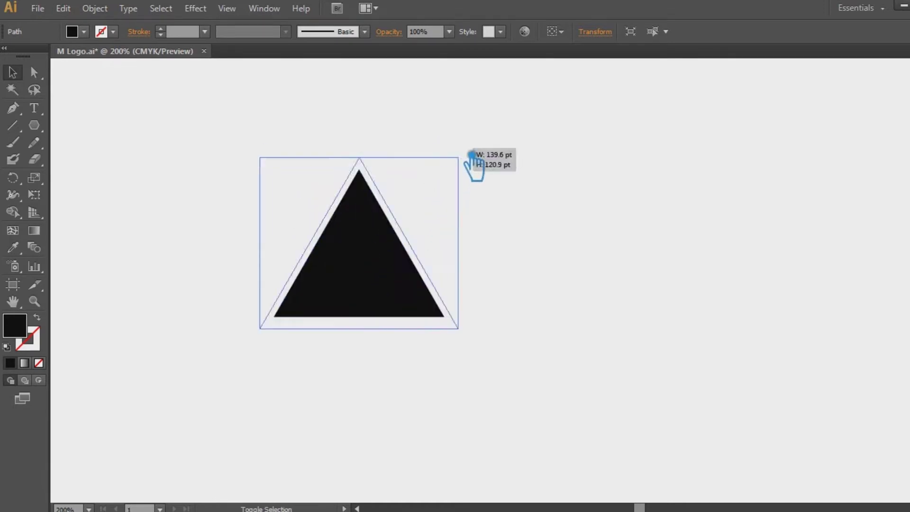
- Make the triangle a no-fill outline with a 12 pt stroke and begin a smaller inner copy
left_click(37, 317)
scroll(178, 47, "up", 2)
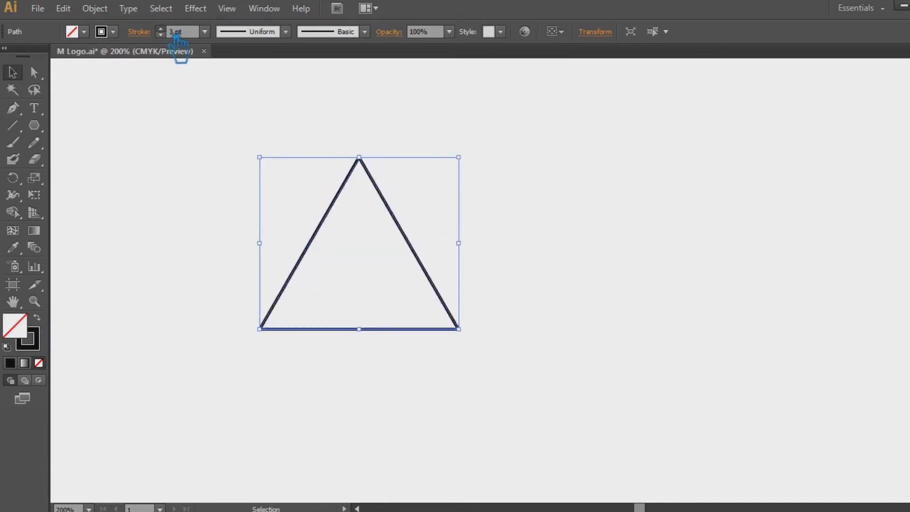
scroll(179, 52, "up", 9)
left_click(173, 77)
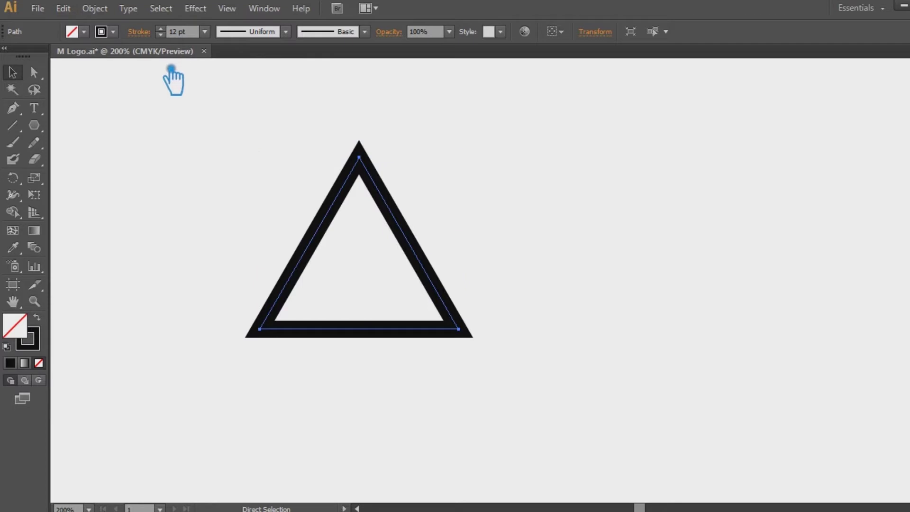
key("ctrl+z")
left_click_drag(274, 160, 342, 204)
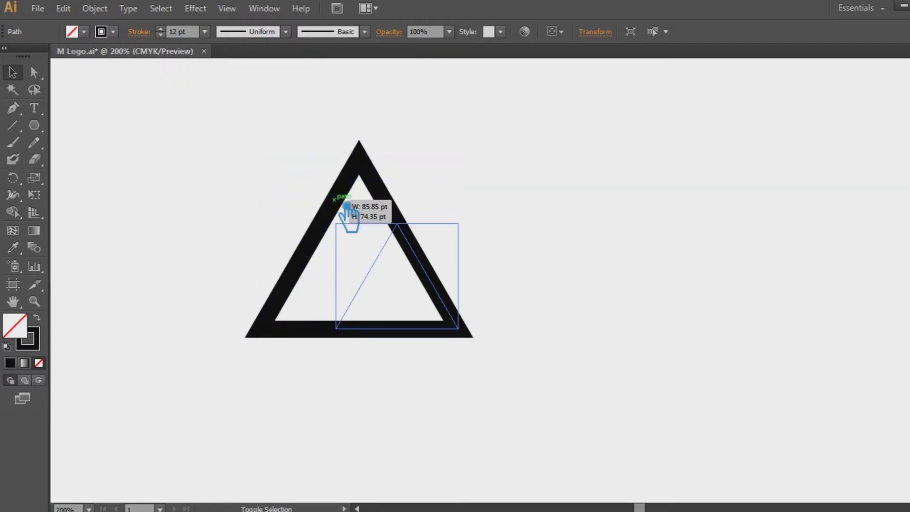
- Nest a middle and a smaller triangle inside the big outline and group them
left_click_drag(342, 204, 345, 204)
mouse_move(356, 238)
left_mouse_down()
mouse_move(383, 236)
mouse_move(388, 262)
left_mouse_up()
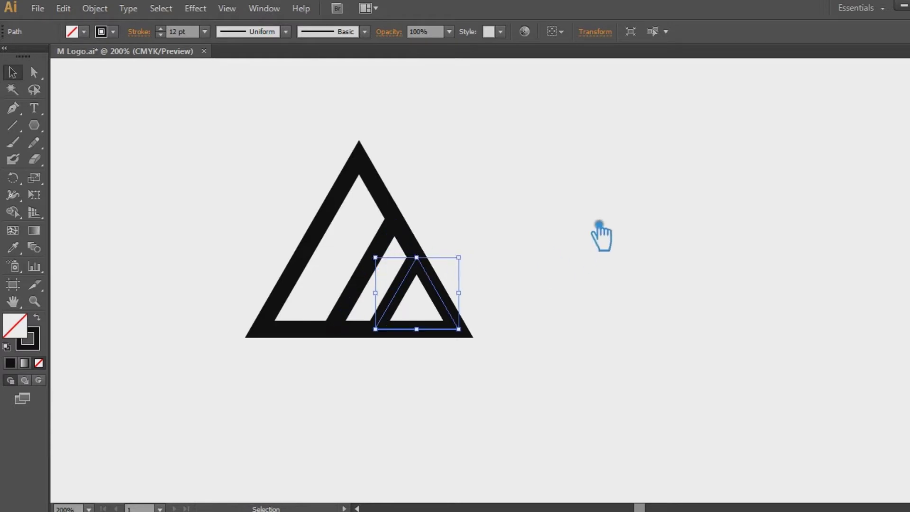
left_click(412, 305)
left_click_drag(361, 303, 418, 310)
key("ctrl+g")
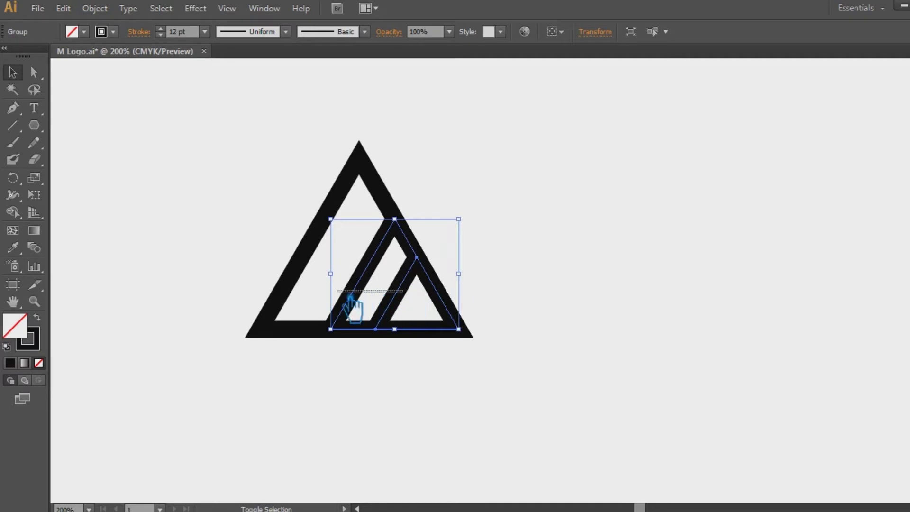
- Alt-drag a copy of the triangle pair to the left and reflect it
left_click(375, 304, "shift")
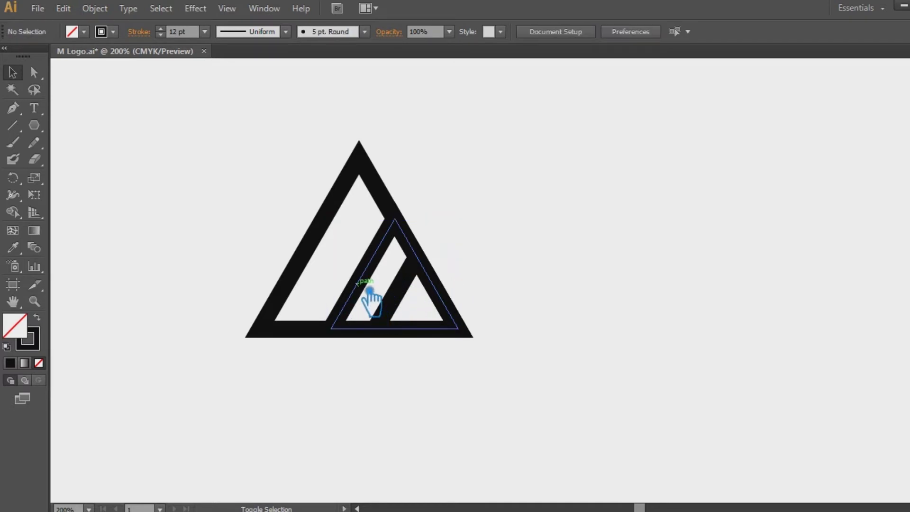
left_click_drag(374, 299, 299, 290)
right_click(289, 283)
left_click(498, 441)
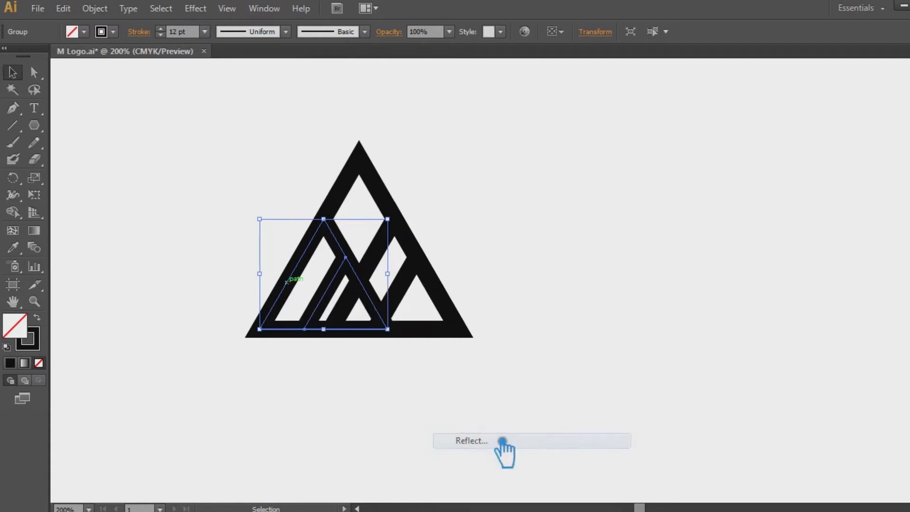
left_click(491, 351)
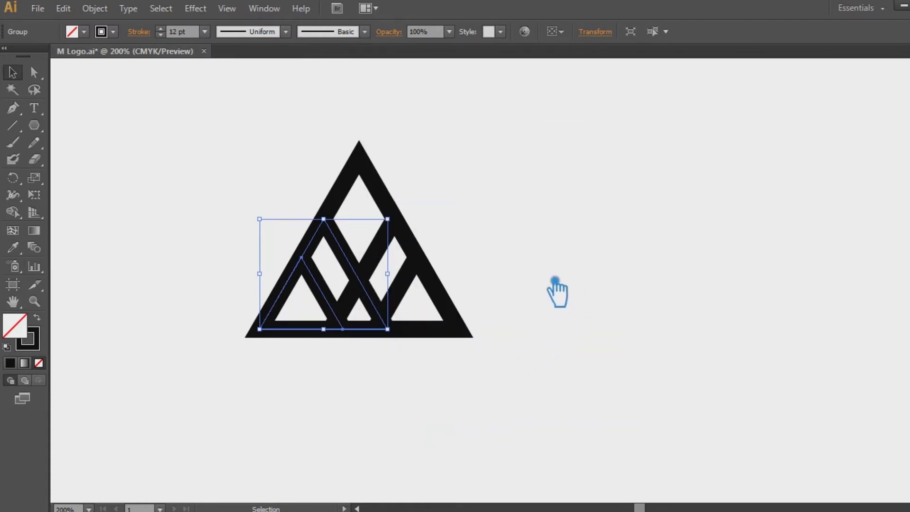
double_click(29, 337)
- Give both inner triangle pairs a grey-brown stroke, using the Eyedropper for the right pair
left_click(321, 280)
left_click(633, 183)
left_click(423, 290)
key("i")
left_click(305, 284)
key("v")
- Resize the left triangle pair and add a horizontal ruler guide across the inner triangles
left_click(323, 258, "shift")
left_click(341, 238)
left_click(332, 266)
mouse_move(390, 217)
left_mouse_down()
mouse_move(393, 251)
mouse_move(386, 244)
left_mouse_up()
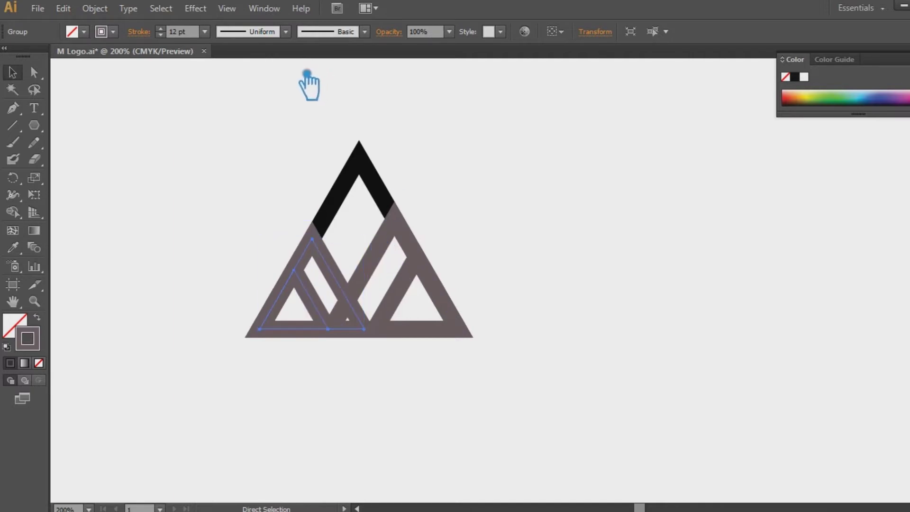
key("ctrl+r")
mouse_move(289, 66)
left_mouse_down()
mouse_move(327, 243)
mouse_move(367, 246)
left_mouse_up()
- Resize the right pair, ungroup the left pair, and copy an inner triangle onto the black peak
left_click(384, 237)
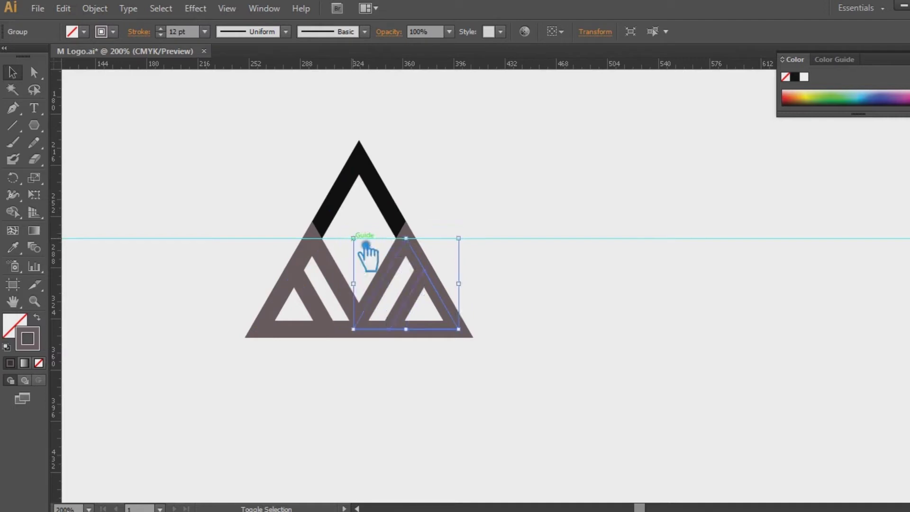
left_click(459, 196)
right_click(333, 275)
left_click(437, 360)
left_click(369, 360)
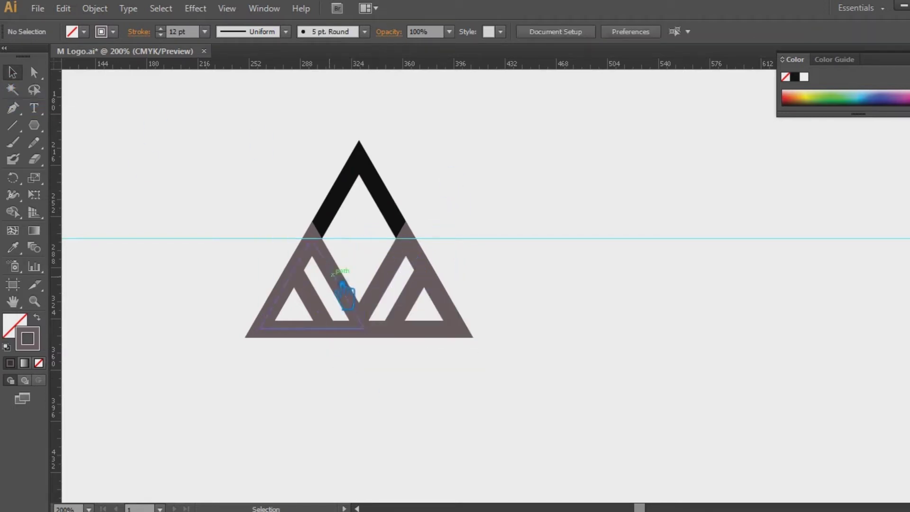
left_click_drag(344, 282, 392, 205)
- Reflect the copied triangle across the horizontal axis and nudge it into place over the peak
right_click(383, 196)
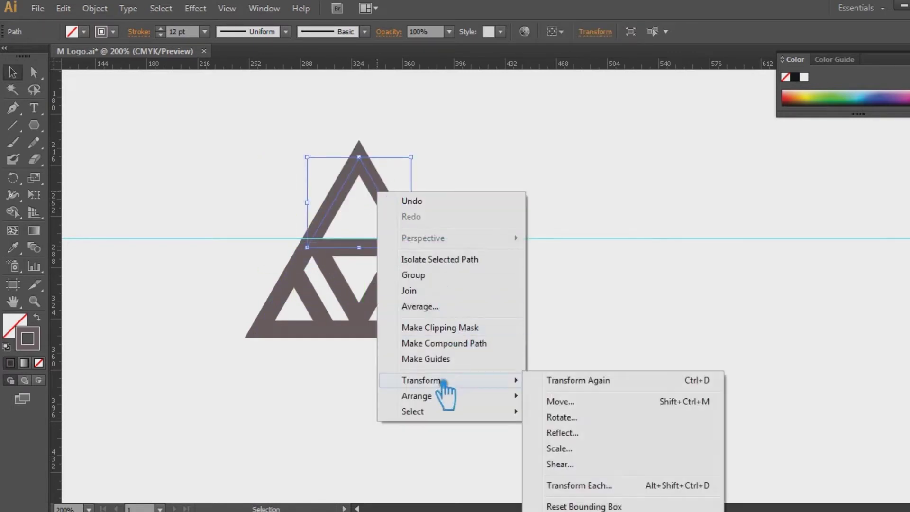
left_click(584, 433)
left_click(487, 351)
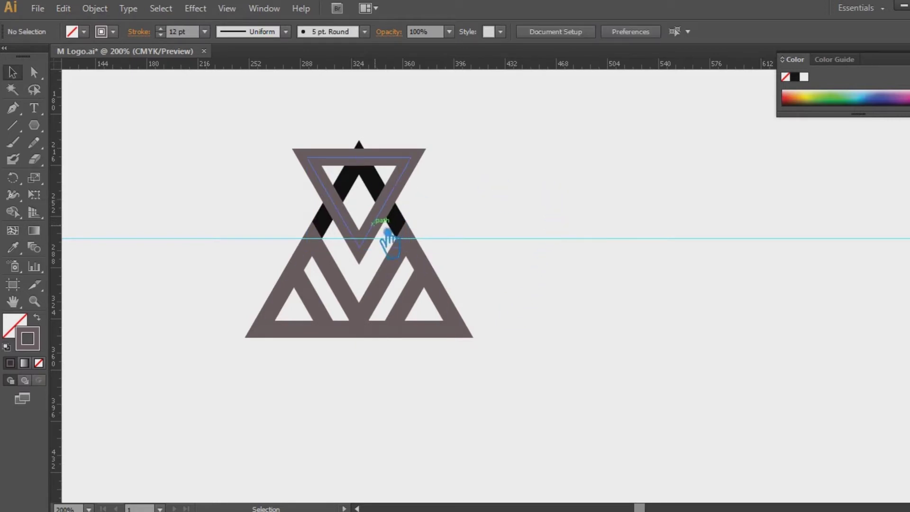
key("shift+Down")
key("Up")
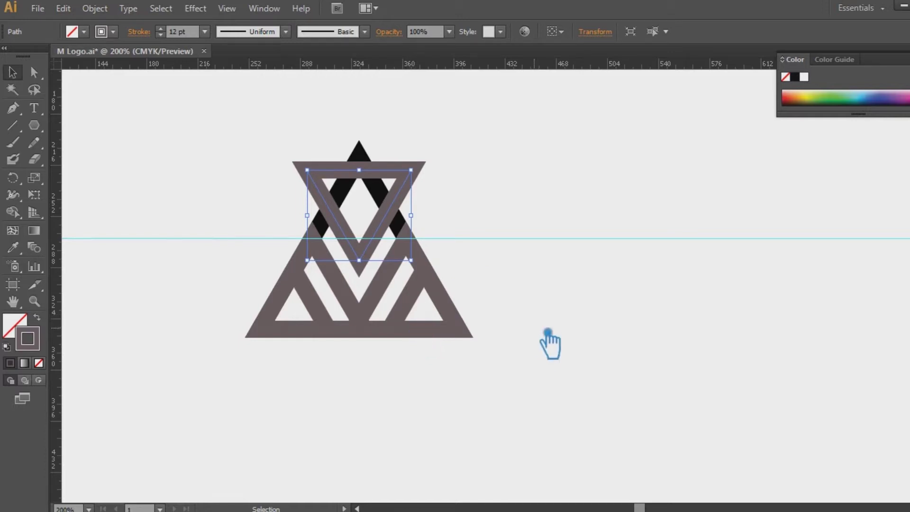
- Zoom in and pan to centre the logo
left_click(546, 313)
key("ctrl+plus")
left_click_drag(535, 200, 607, 239)
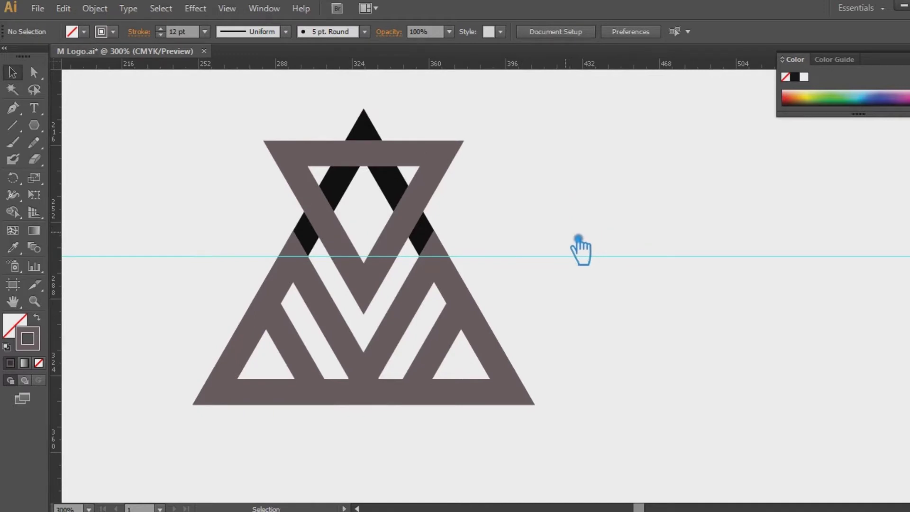
- Nudge the inverted triangle up and resize the lower-right triangle pair
left_click(377, 161)
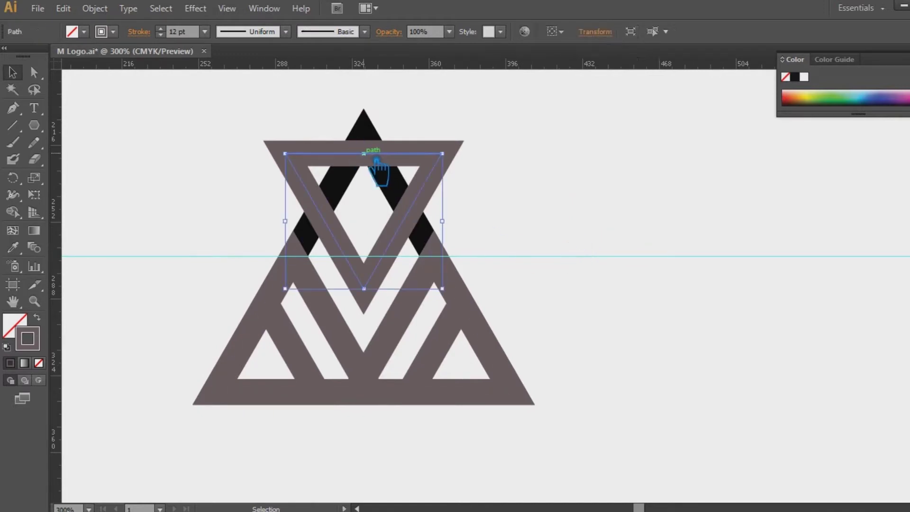
key("Up")
key("Up")
left_click(633, 441)
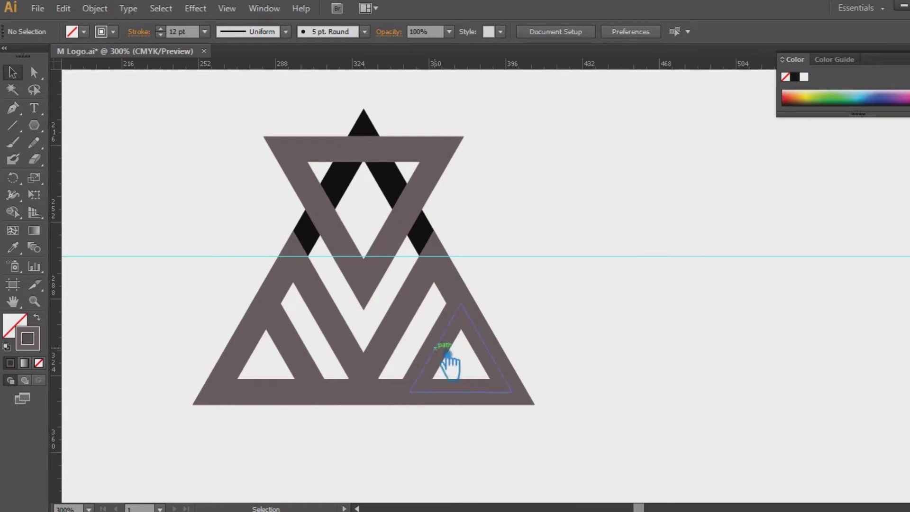
left_click(447, 356)
left_click_drag(364, 259, 378, 267)
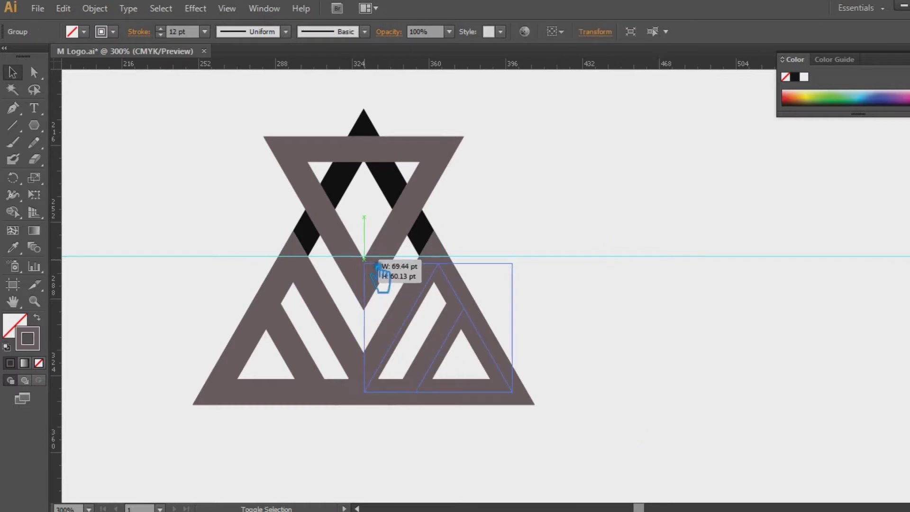
- Shrink the left inner triangle and the small lower-left triangle slightly
left_click(320, 281)
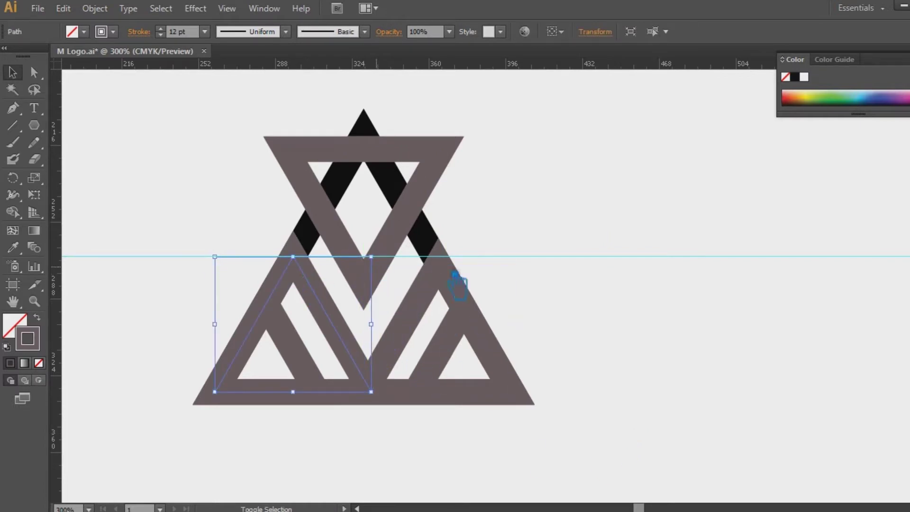
left_click_drag(382, 263, 378, 270)
left_click(564, 285)
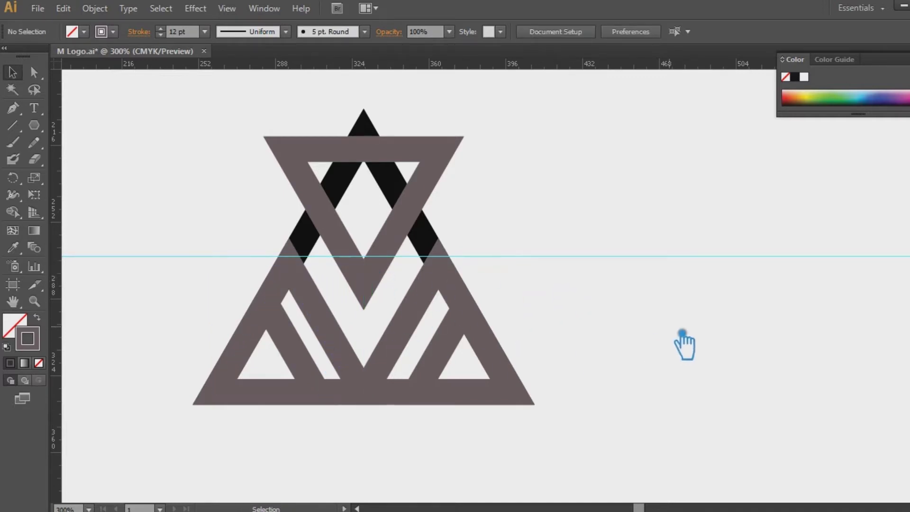
key("ctrl+z")
left_click(651, 291)
left_click(313, 370)
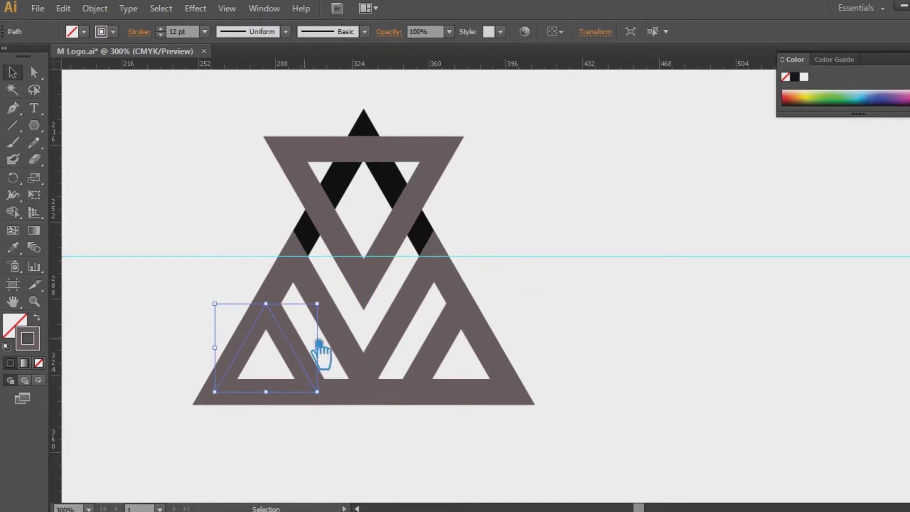
left_click_drag(332, 311, 327, 315)
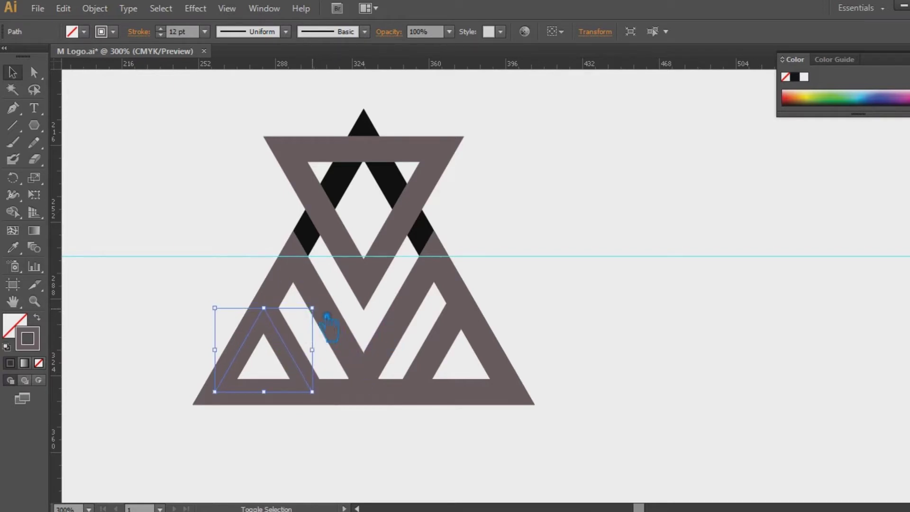
- Ungroup the right triangle pair and shrink its small lower-right triangle
left_click(440, 369)
right_click(429, 363)
left_click(497, 449)
left_click(498, 345)
mouse_move(411, 304)
left_mouse_down()
mouse_move(430, 313)
mouse_move(419, 310)
left_mouse_up()
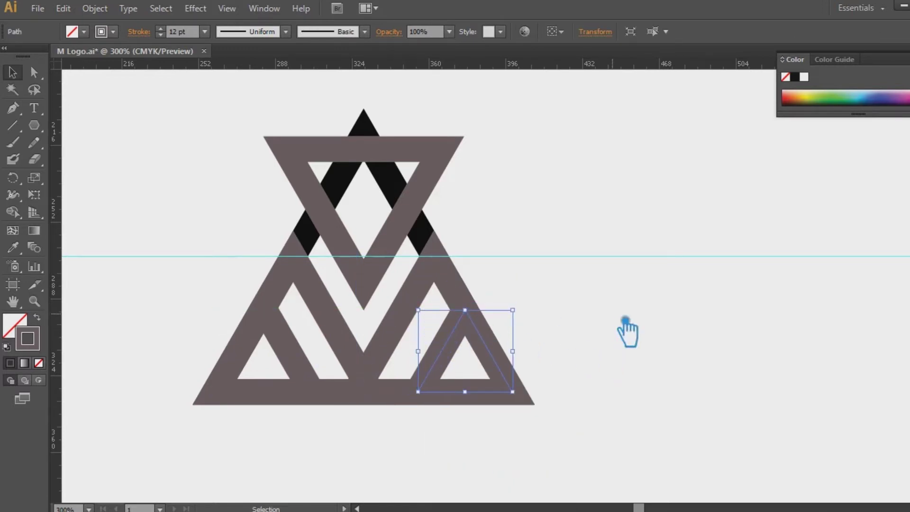
left_click(625, 321)
- Shrink the small lower-left triangle a little more
left_click(429, 311)
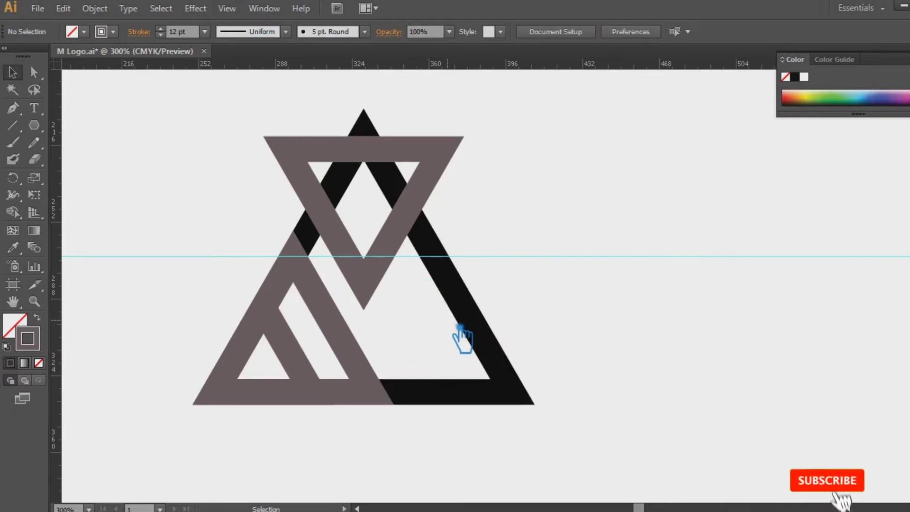
left_click(339, 366)
left_click(305, 366)
left_click_drag(328, 316, 324, 317)
- Reflect a copy of the striped triangle vertically and move it onto the logo's right half
left_click(350, 347)
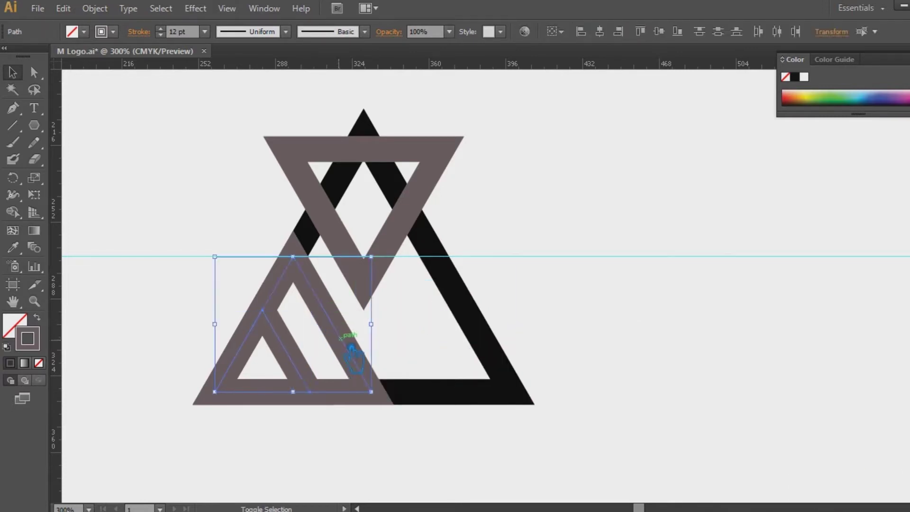
right_click(341, 338)
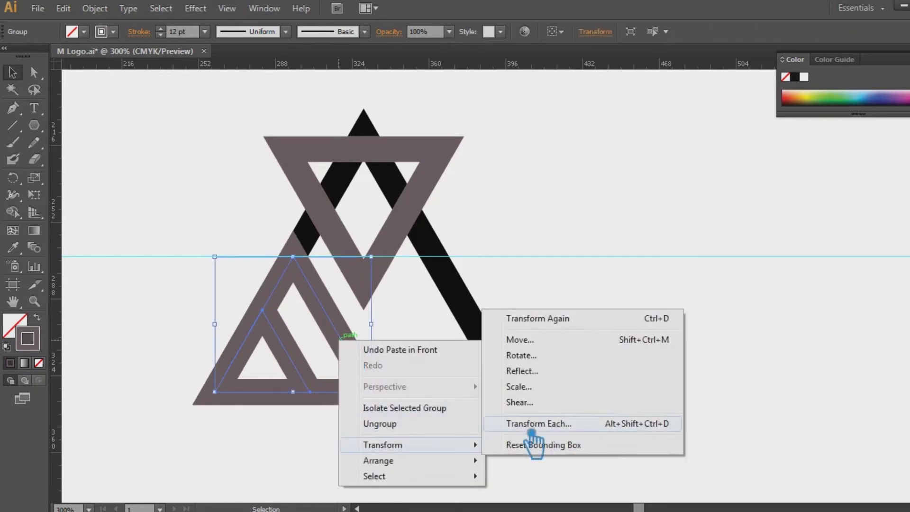
mouse_move(383, 445)
left_click(516, 373)
left_click(487, 351)
left_click(369, 331)
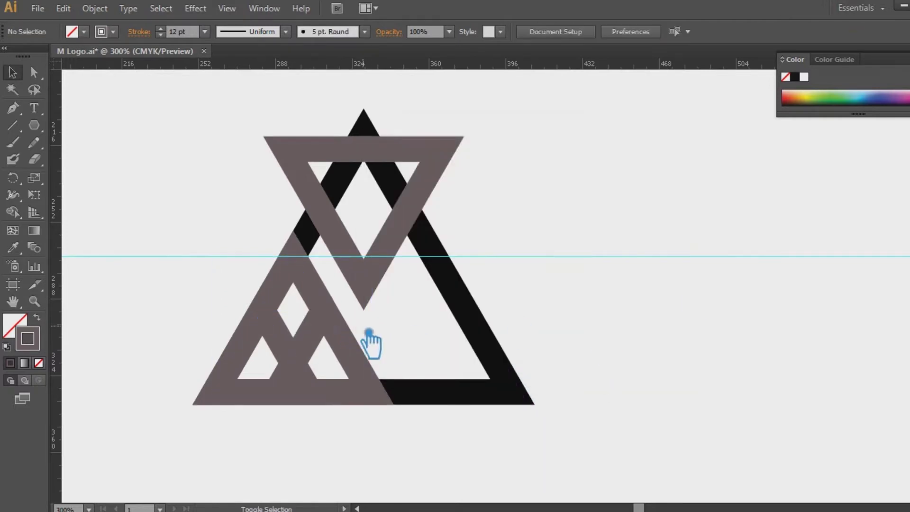
left_click_drag(323, 337, 521, 356)
left_click(640, 339)
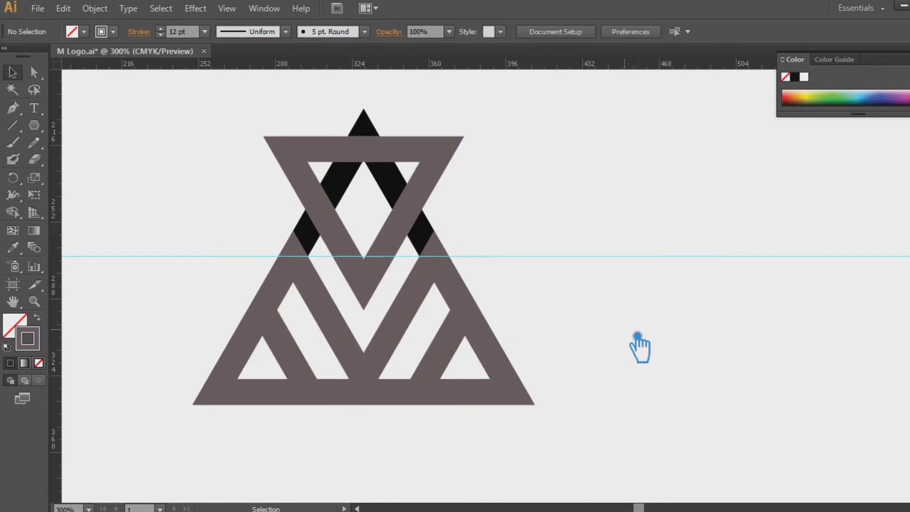
left_click(401, 263)
- Nudge the inverted triangle up slightly
key("Up")
key("Up")
key("Up")
key("Up")
key("Up")
key("Up")
key("Up")
key("Up")
left_click(574, 285)
left_click_drag(581, 425, 165, 163)
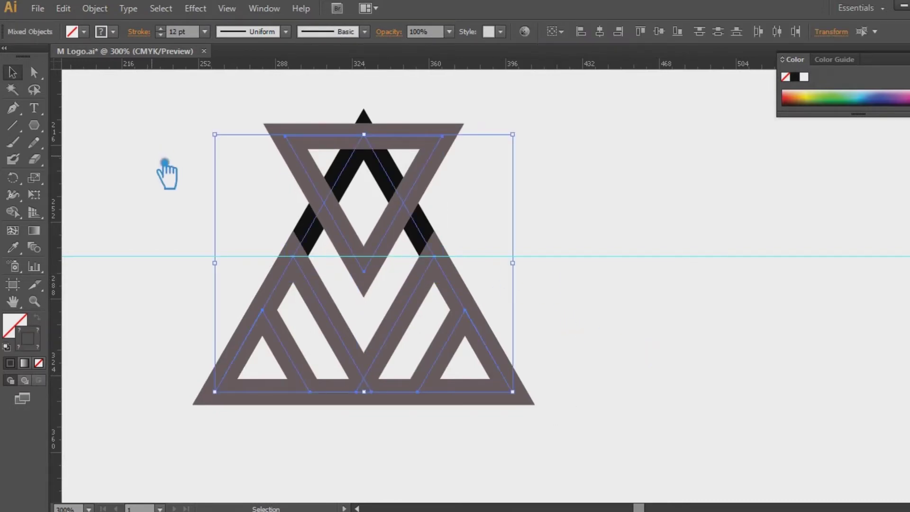
left_click(622, 214)
- Recolour the lower-right shape black by sampling the black stroke with the Eyedropper
left_click(423, 317)
key("i")
left_click(317, 223)
key("v")
left_click(640, 292)
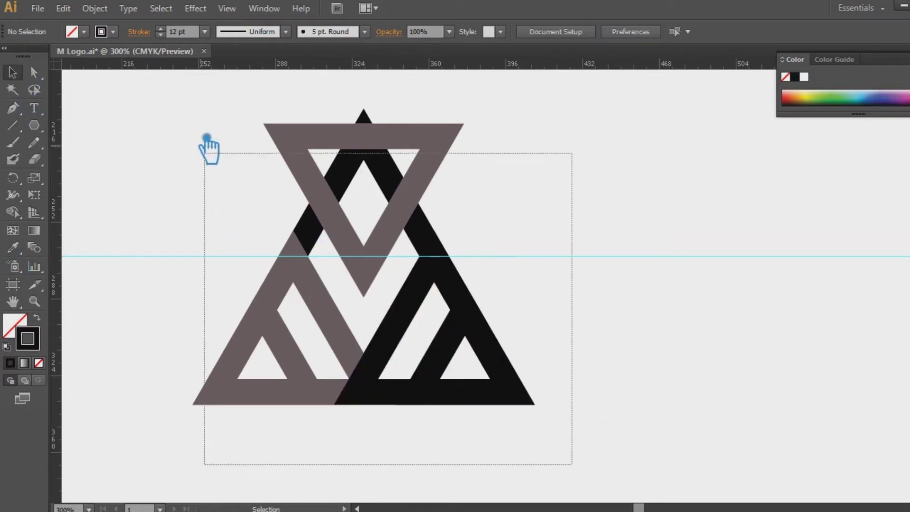
- Select all the logo shapes and expand their strokes into fills with Object > Expand
left_click_drag(572, 465, 215, 171)
left_click(94, 8)
left_click(152, 159)
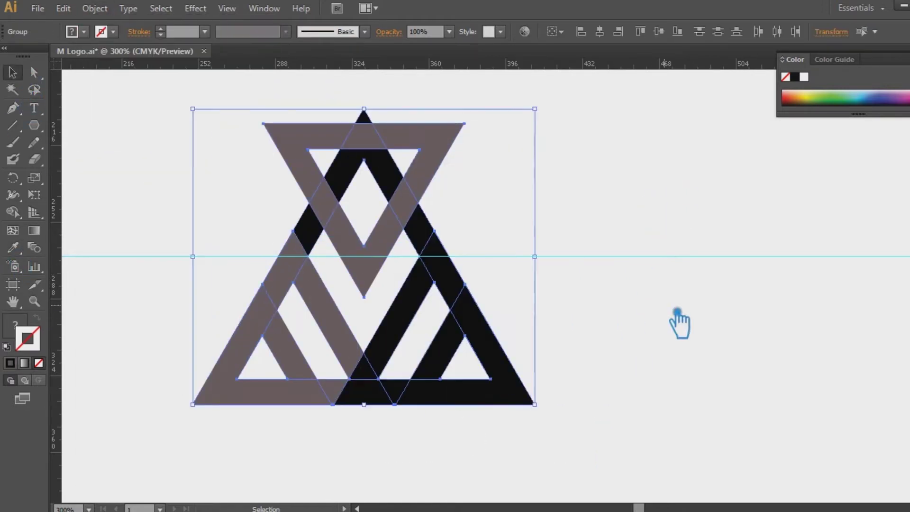
left_click(640, 292)
- Select all the logo shapes and divide them along their overlaps in Pathfinder
left_click(396, 365)
left_click(361, 356)
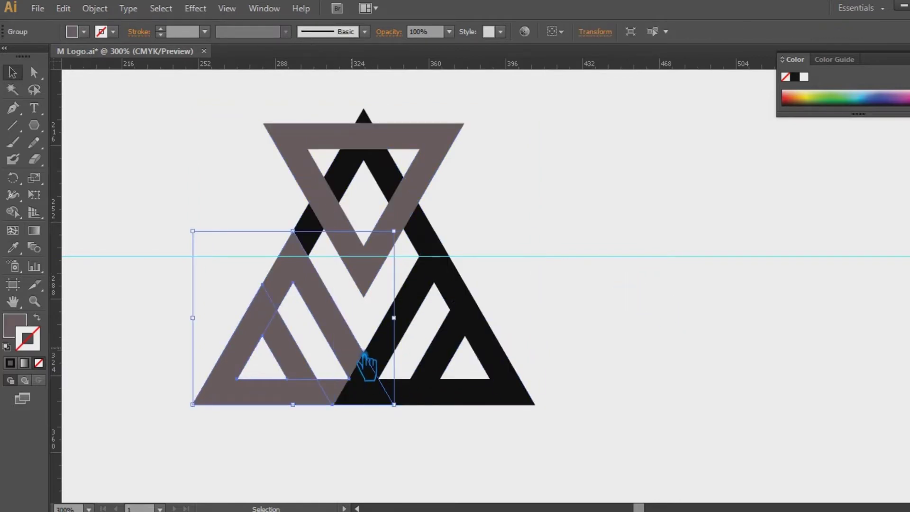
left_click_drag(612, 444, 207, 146)
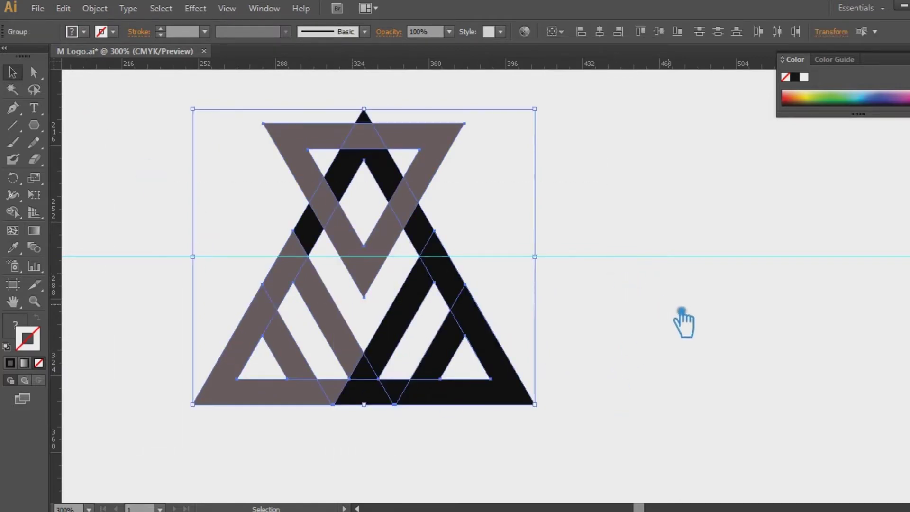
key("ctrl+shift+F9")
left_click(818, 411)
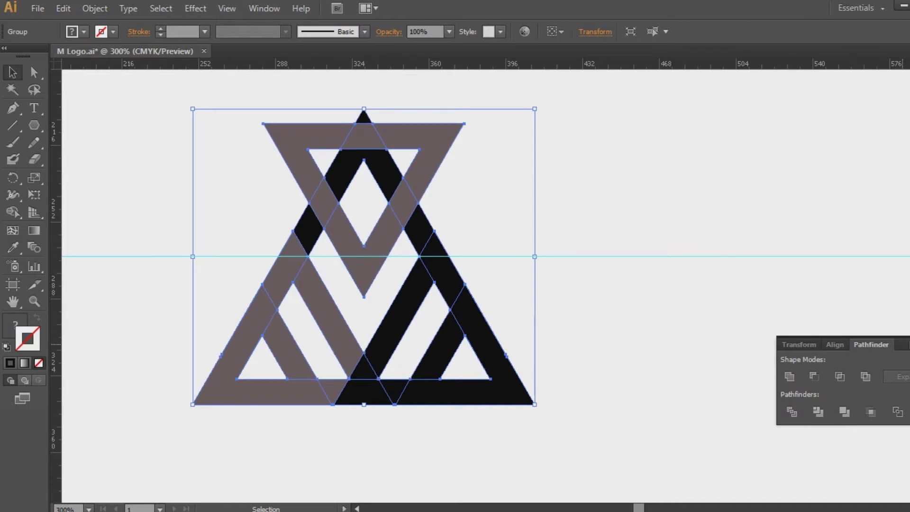
- Delete the top-right and top-left grey pieces from the divided shapes
left_click(474, 179)
right_click(417, 135)
left_click(539, 202)
left_click(465, 136)
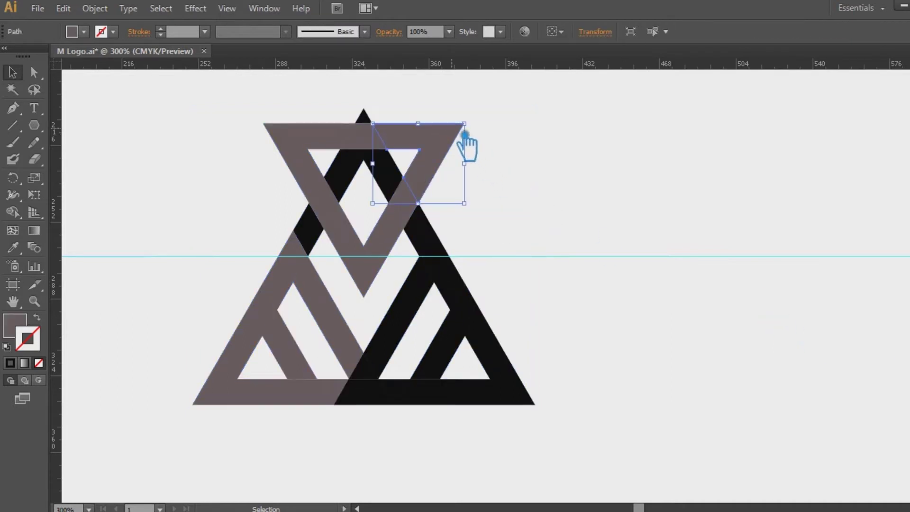
key("Delete")
left_click(339, 140)
key("Delete")
- Delete the black and grey apex pieces and clear leftover paths at the top
left_click(374, 164)
key("Delete")
left_click(379, 143)
key("Delete")
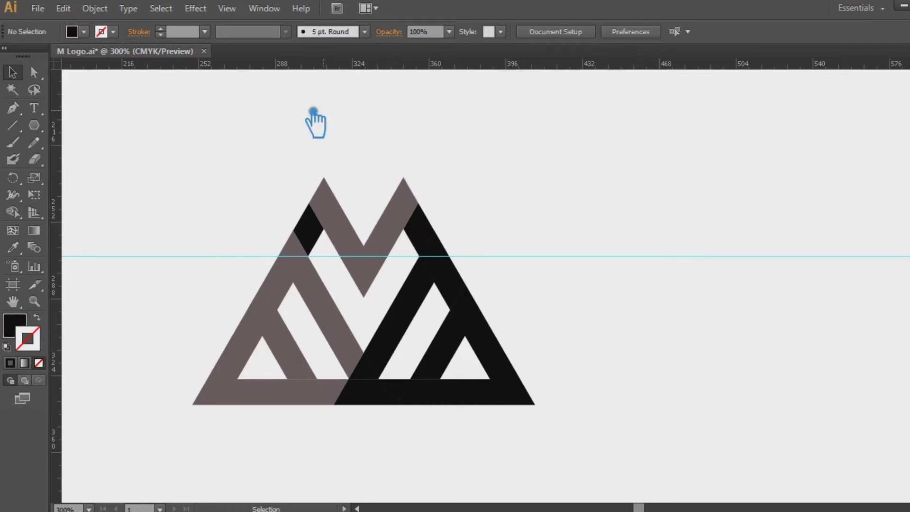
left_click_drag(313, 111, 490, 187)
left_click(358, 159)
left_click(618, 357)
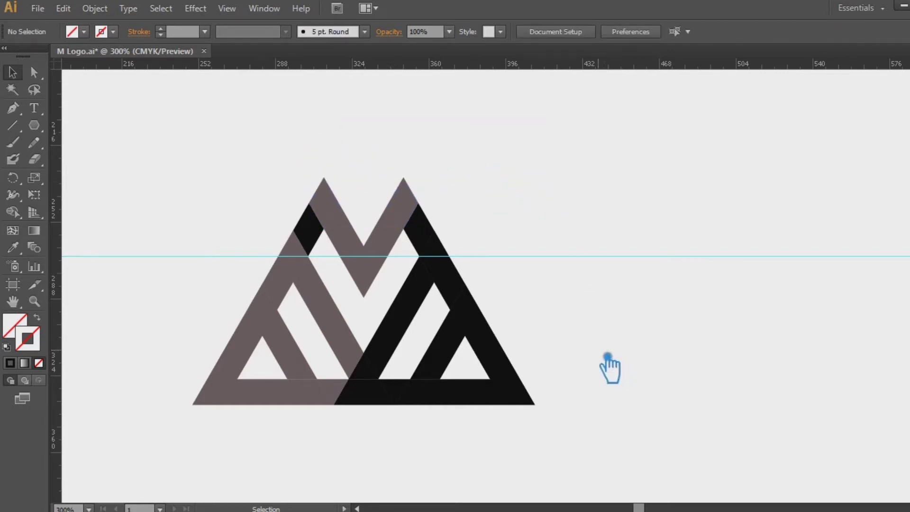
left_click(306, 379)
left_click(273, 331)
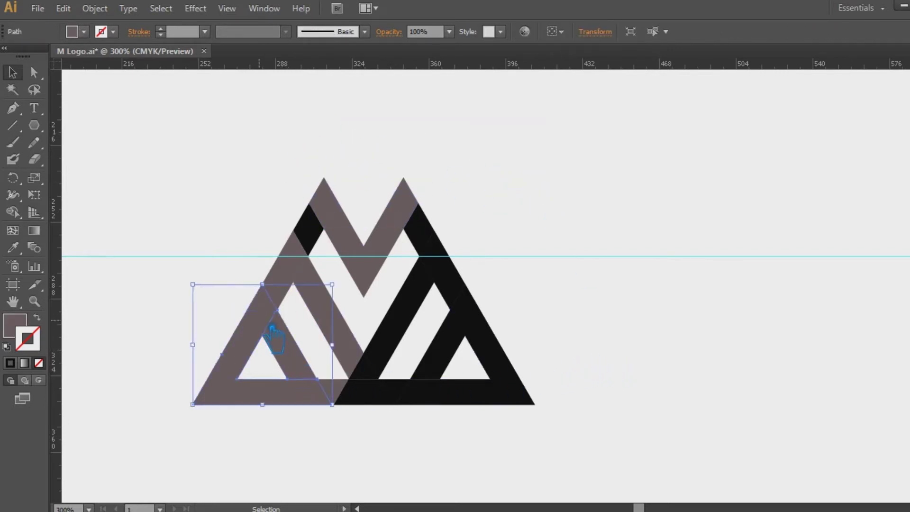
- Delete the leftover grey pieces by the left leg
key("Delete")
left_click(295, 294)
key("Delete")
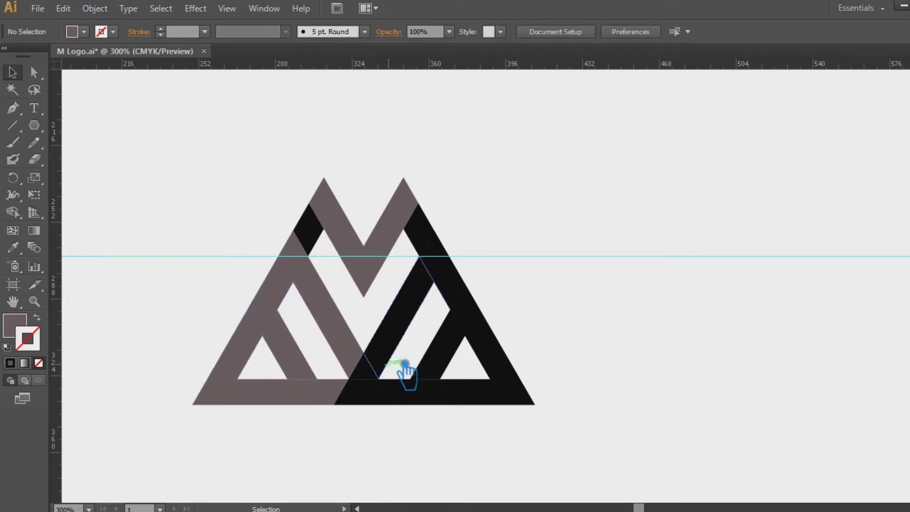
- Draw two diagonal cutting lines along the inner stripes, lengthened from their centres
left_click(12, 125)
left_click_drag(293, 283, 349, 378)
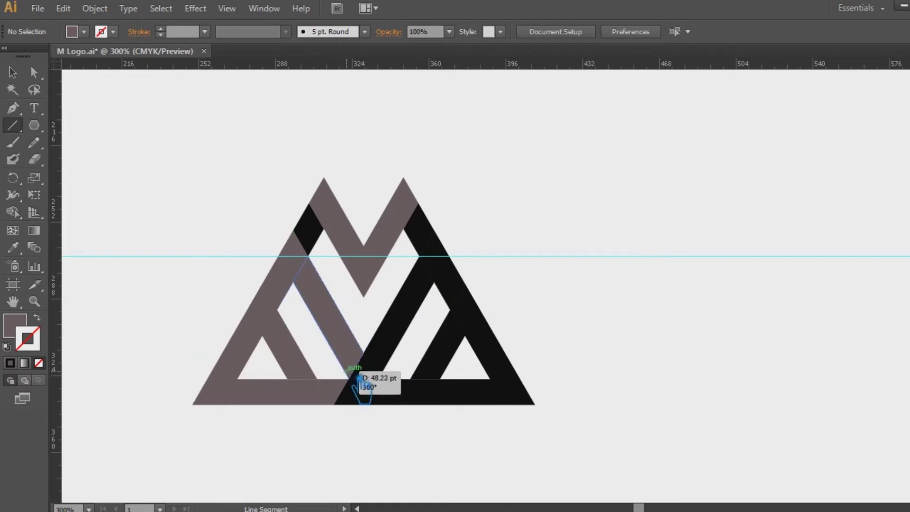
mouse_move(362, 287)
left_mouse_down()
mouse_move(395, 251)
mouse_move(407, 354)
mouse_move(378, 378)
left_mouse_up()
key("backslash")
key("v")
left_click_drag(434, 282, 463, 234)
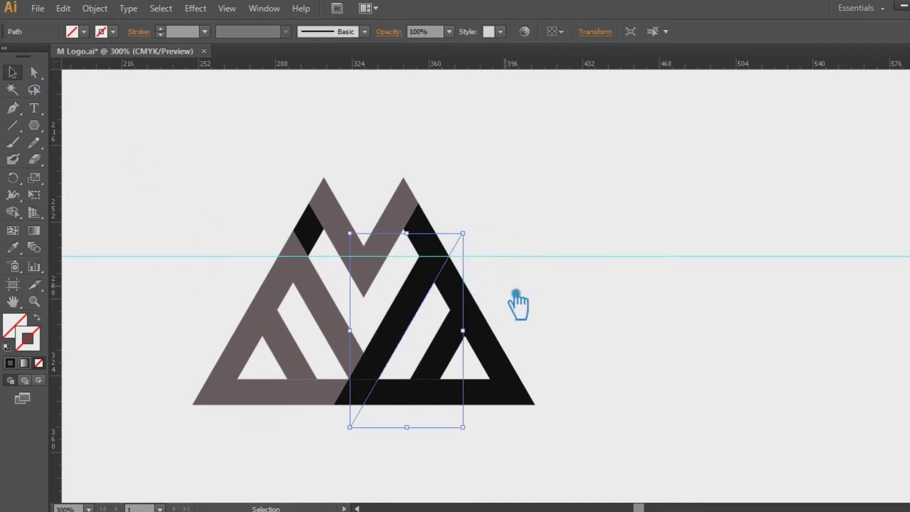
left_click(484, 319)
left_click(509, 291)
left_click_drag(573, 453, 212, 192)
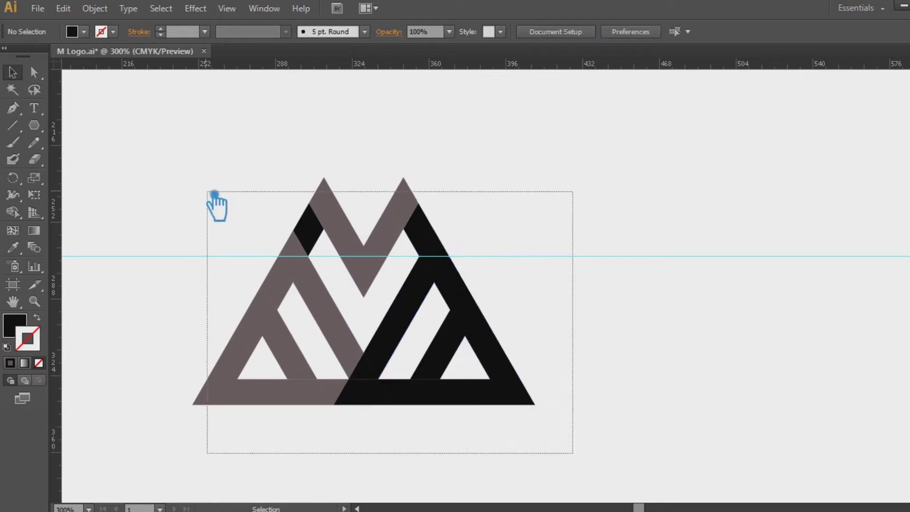
- Divide the logo along the new lines with Pathfinder and ungroup the pieces
key("ctrl+shift+F9")
left_click(790, 410)
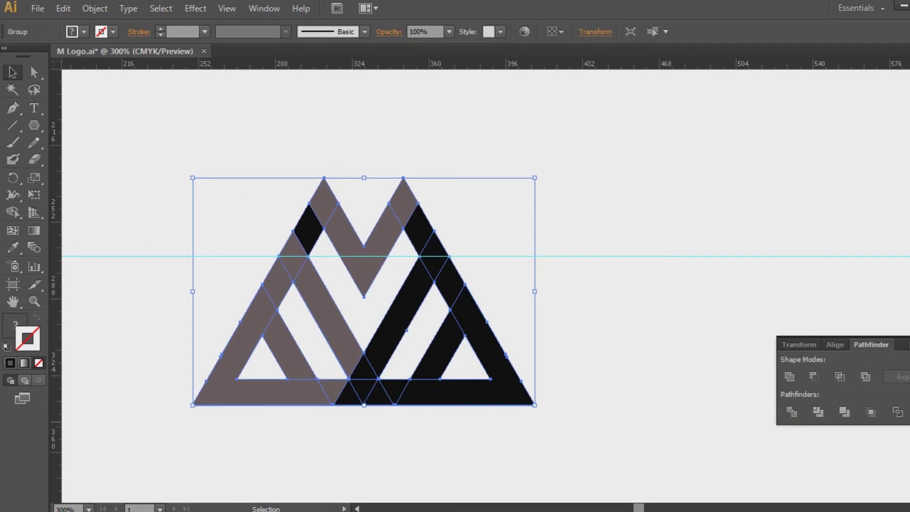
left_click(616, 360)
right_click(305, 284)
left_click(660, 240)
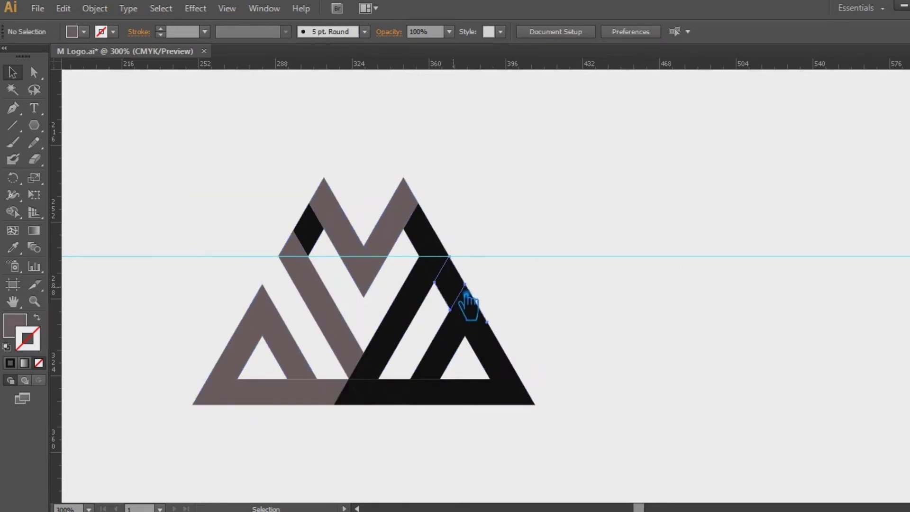
- Delete the small piece, leg pieces and inner piece around both triangles
left_click(449, 303)
key("Delete")
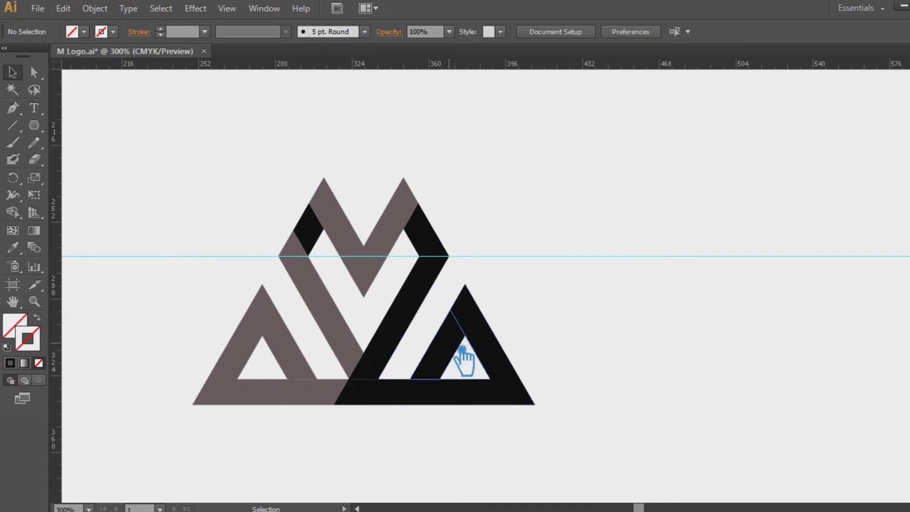
left_click(464, 356)
key("Delete")
left_click(467, 363)
key("Delete")
left_click(301, 366)
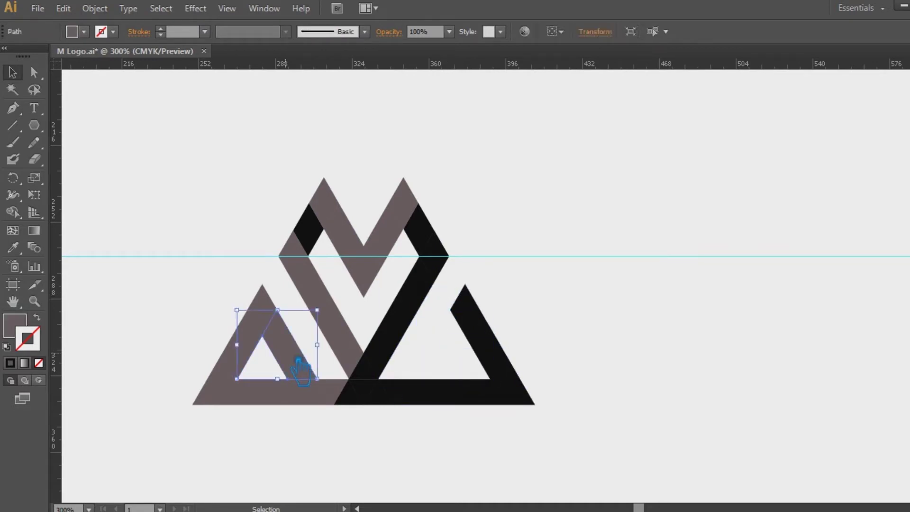
key("Delete")
- Delete the inner V and lower inner pieces, then select both left triangle paths
left_click(291, 363)
key("ctrl+a")
left_click(354, 326)
left_click(309, 362)
key("ctrl+a")
left_click(635, 263)
left_click(386, 260)
key("Delete")
left_click(370, 299)
key("Delete")
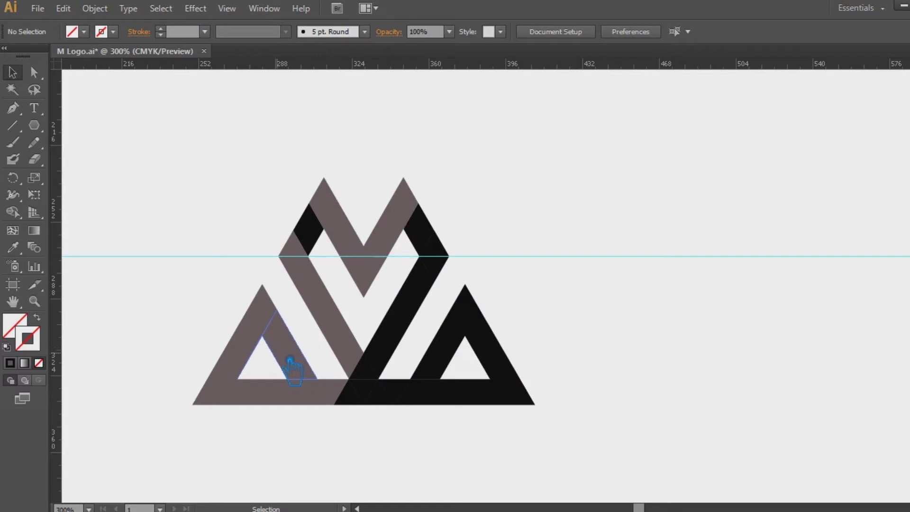
left_click(293, 365)
left_click(307, 404, "shift")
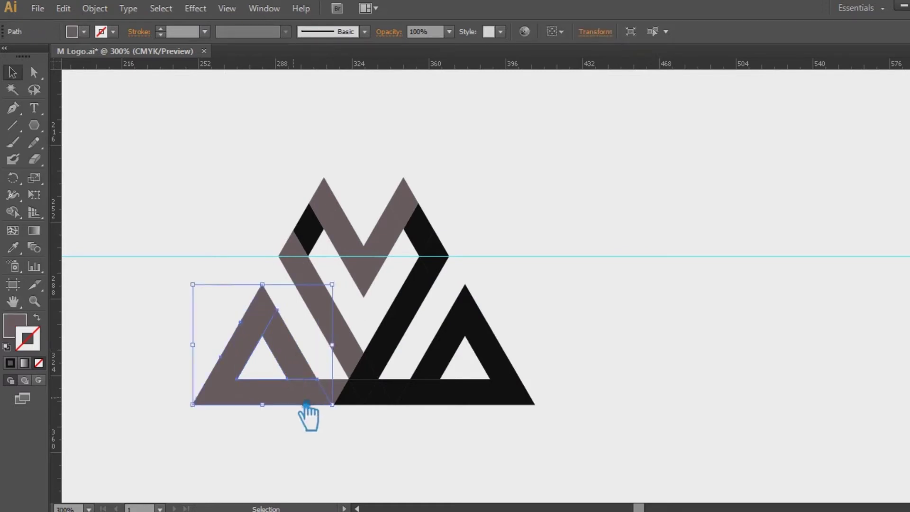
- Offset the left triangle path by 12 pt using the preview
left_click(95, 8)
mouse_move(110, 297)
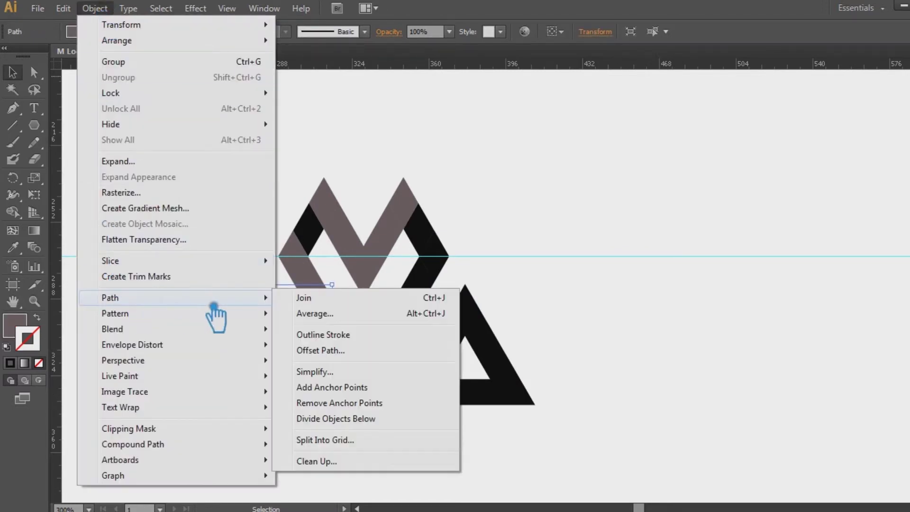
left_click(502, 347)
left_click_drag(385, 141, 679, 141)
left_click(604, 244)
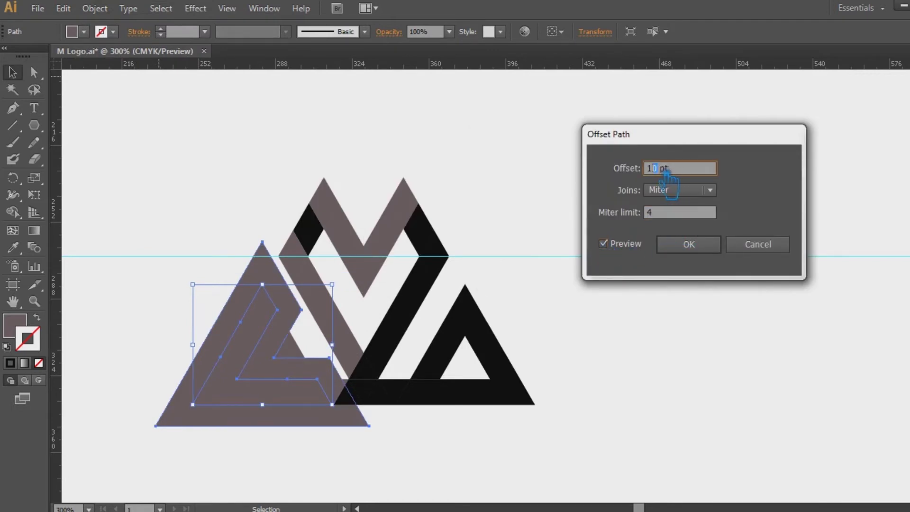
key("BackSpace")
type("3")
key("BackSpace")
type("2")
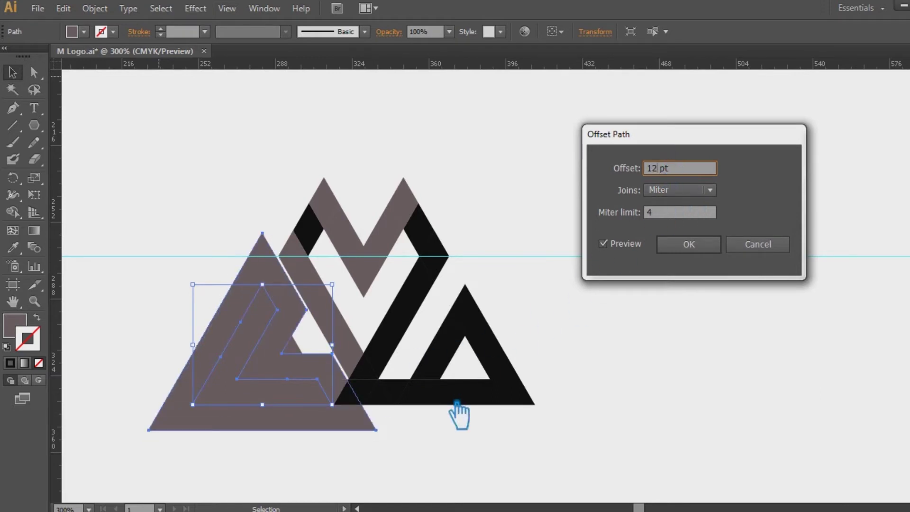
left_click(701, 246)
- Divide and ungroup the left triangle shapes, then delete the large outer triangle
left_click_drag(159, 278, 197, 336)
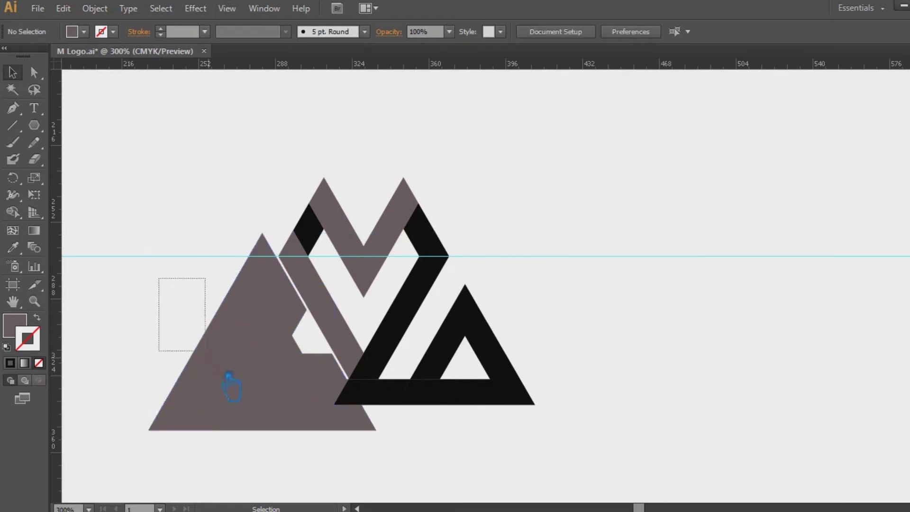
left_click_drag(287, 474, 290, 474)
key("shift+ctrl+F9")
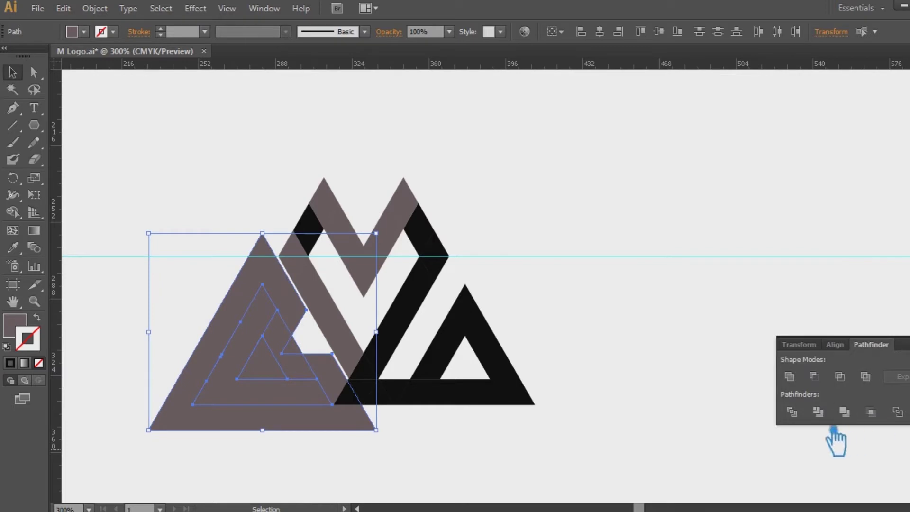
left_click(792, 411)
left_click(284, 457)
right_click(278, 420)
left_click(318, 358)
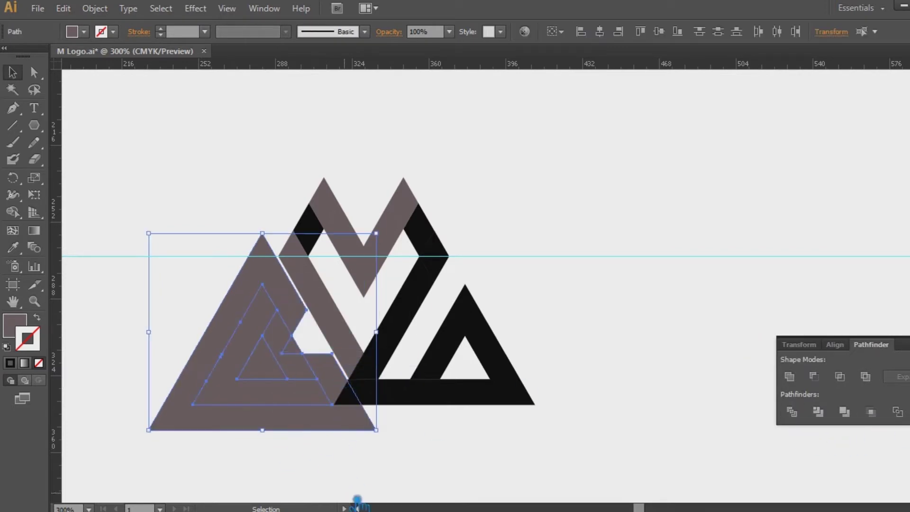
key("Delete")
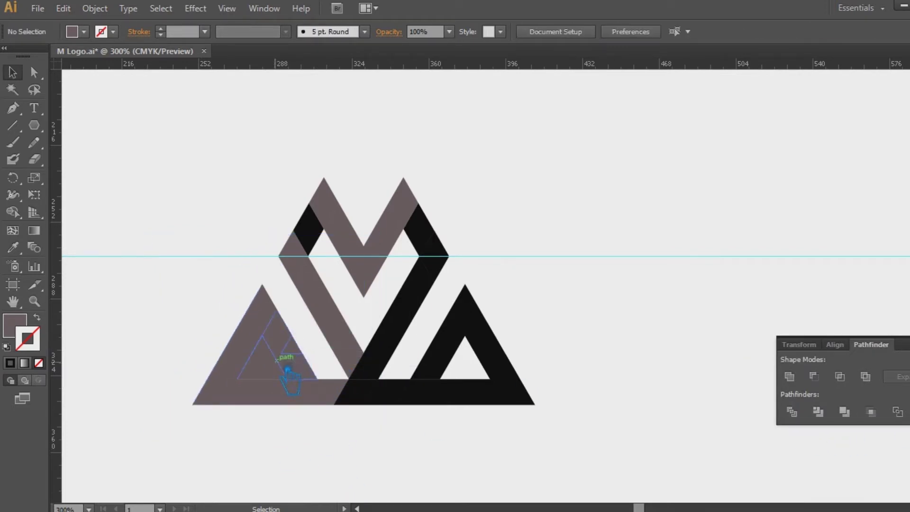
- Cut the small inner triangle out of the grey triangle to leave a hole
left_click(322, 405)
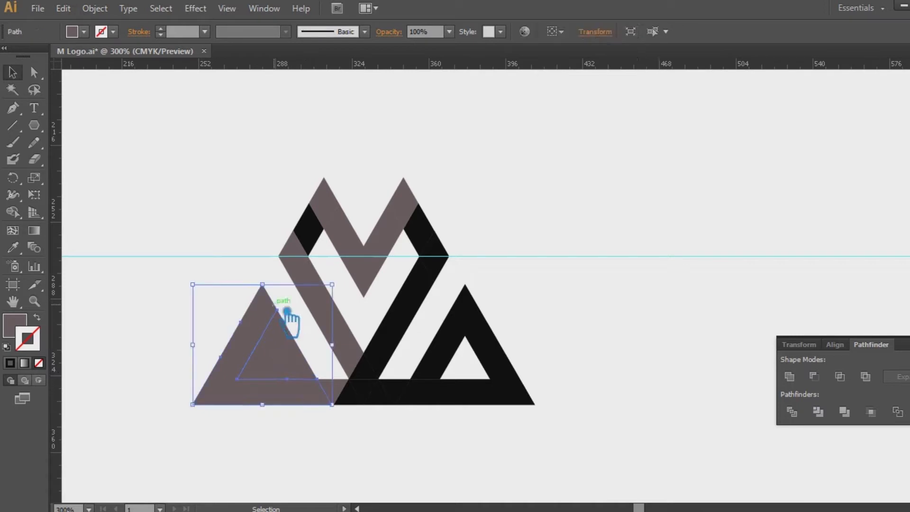
left_click(289, 341)
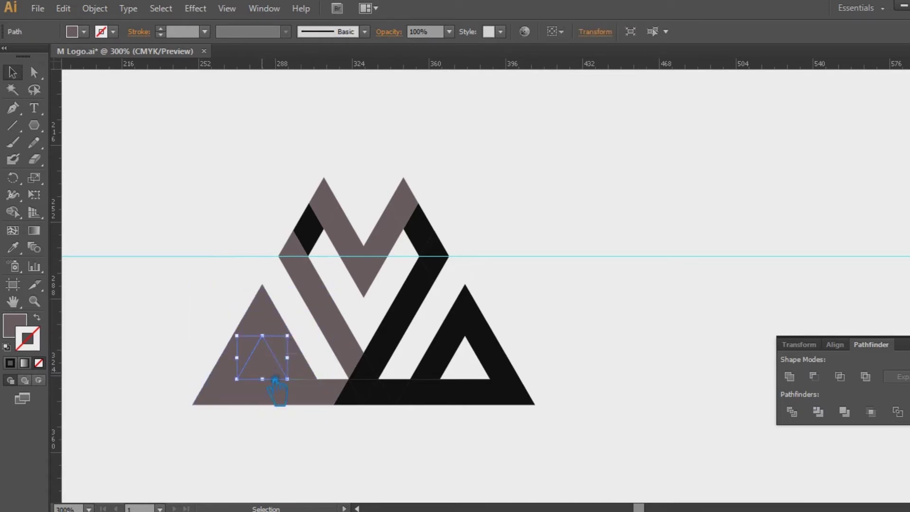
key("Delete")
left_click(315, 381)
left_click(334, 449)
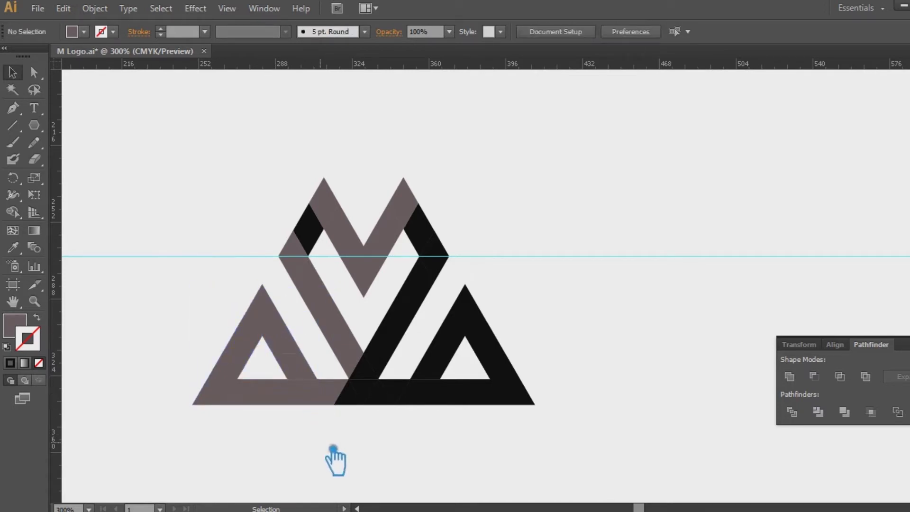
scroll(335, 380, "up", 2)
- Apply a 12 pt offset path to the black triangle's inner triangle
left_click(582, 312)
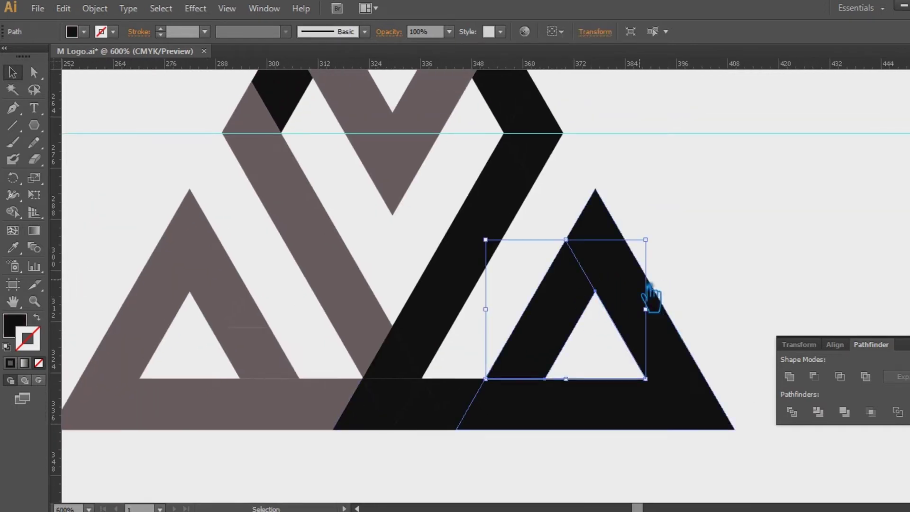
left_click(95, 8)
left_click(370, 304)
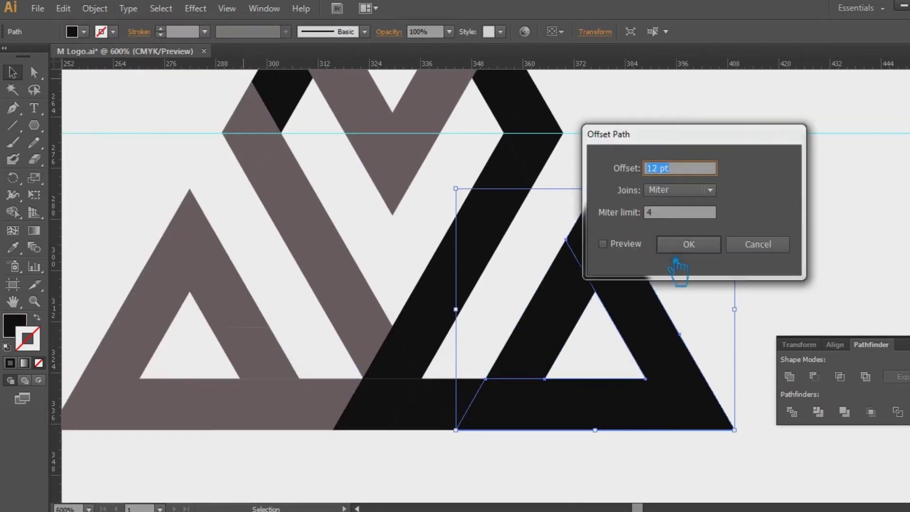
left_click(688, 241)
left_click(815, 242)
- Undo the divide and offset, then draw a horizontal line inside the grey triangle
left_click_drag(814, 235, 562, 430)
left_click(792, 412)
right_click(541, 255)
left_click(542, 256)
key("ctrl+z")
key("ctrl+z")
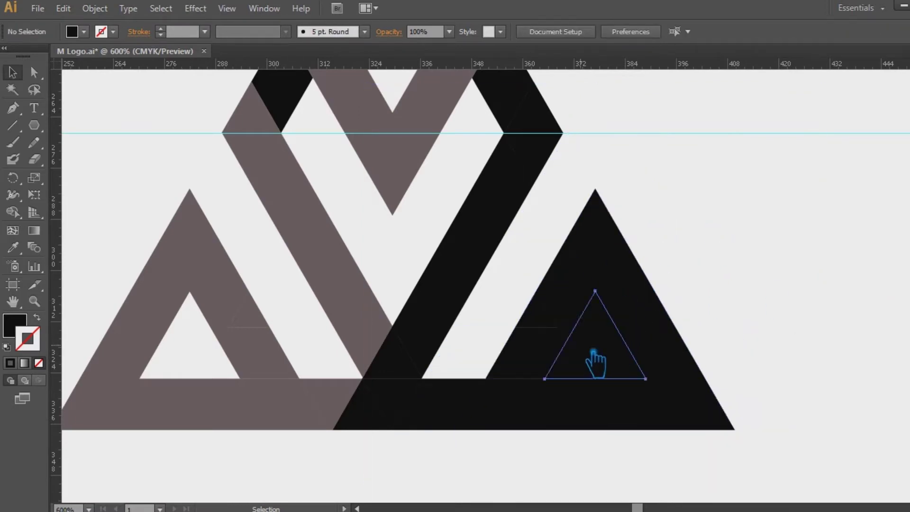
left_click_drag(769, 226, 814, 244)
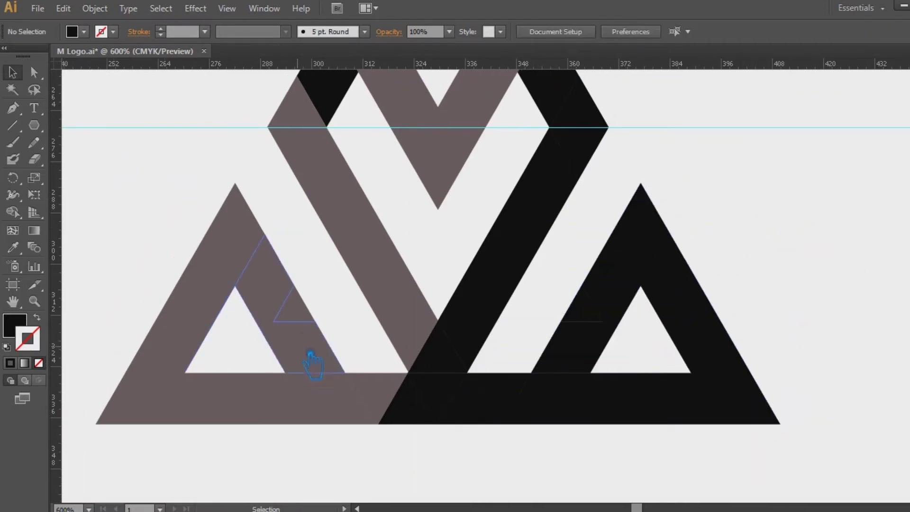
left_click_drag(315, 322, 273, 322)
- Draw a matching horizontal line inside the black triangle
key("v")
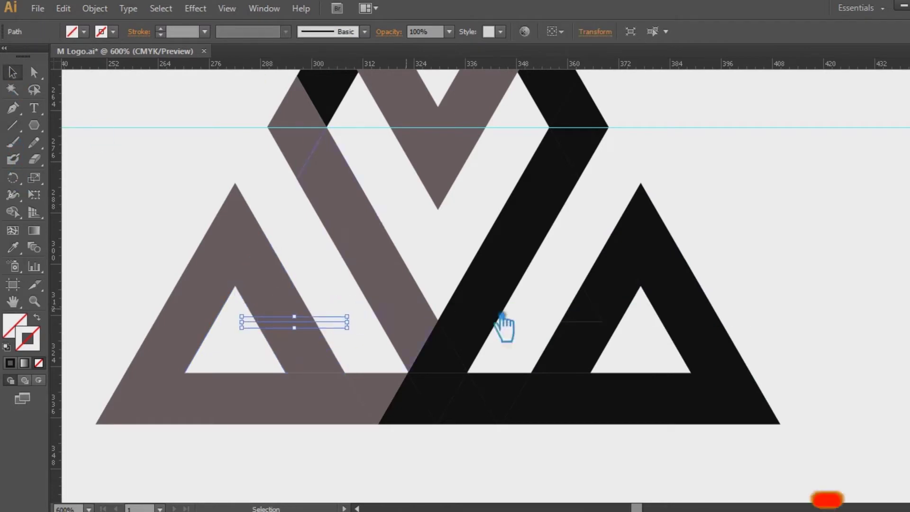
key("backslash")
left_click_drag(561, 322, 603, 322)
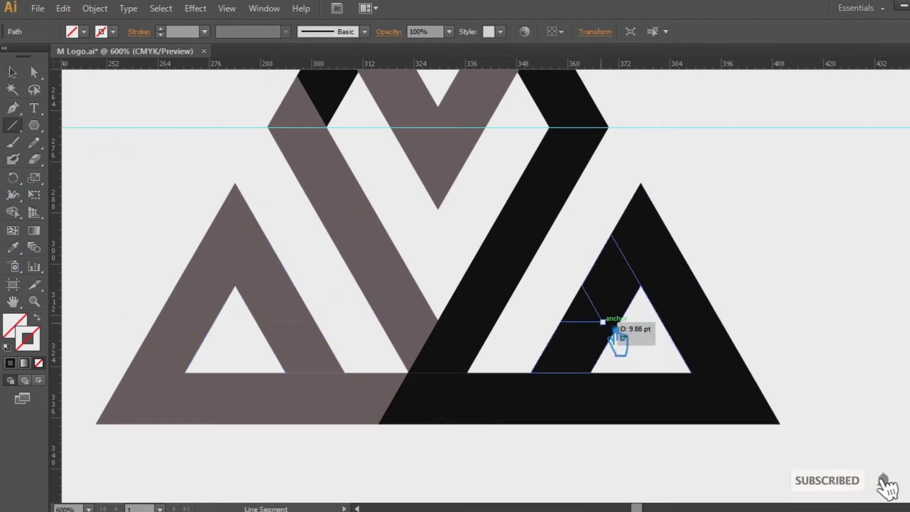
key("v")
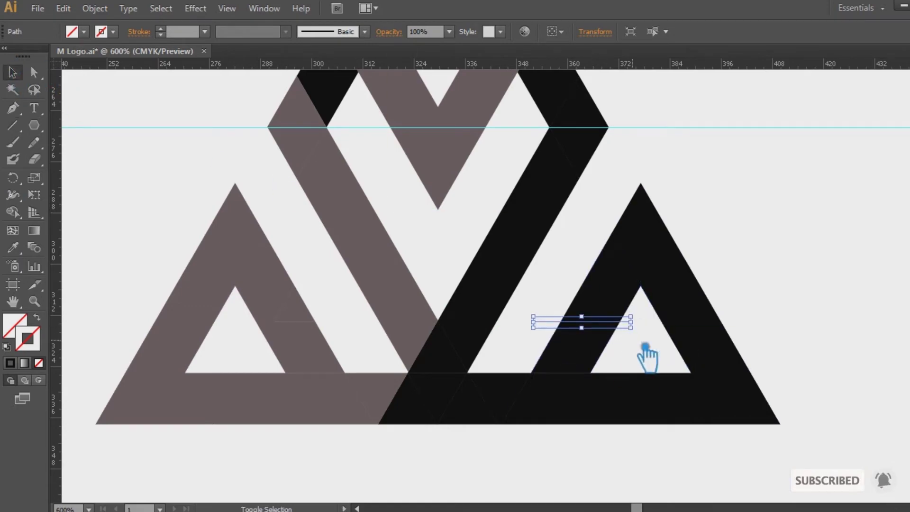
- Divide all logo shapes along the lines with Pathfinder and ungroup them
left_click(761, 469)
left_click_drag(760, 469, 244, 233)
key("shift+ctrl+F9")
left_click(791, 411)
left_click(899, 306)
right_click(309, 332)
left_click(346, 408)
- Delete the small piece inside each triangle and zoom out
left_click(298, 345)
key("Delete")
left_click(583, 360)
key("Delete")
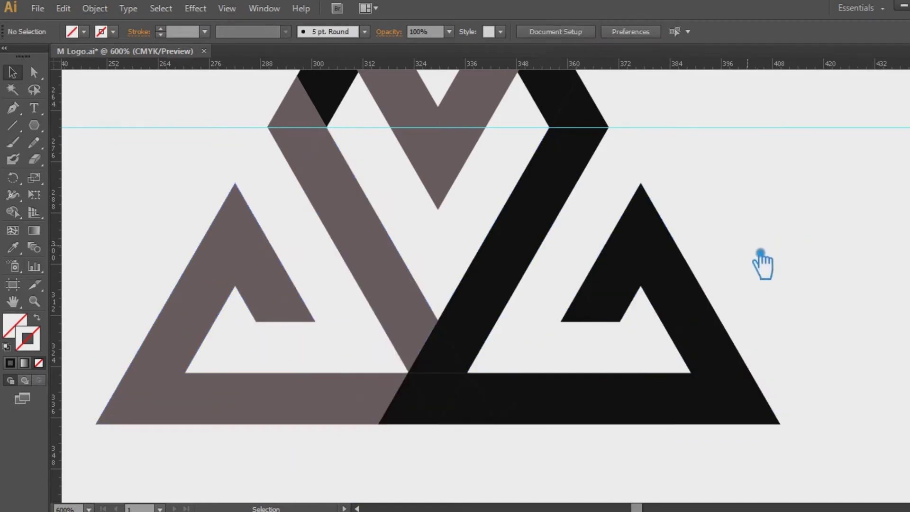
key("ctrl+minus")
key("ctrl+minus")
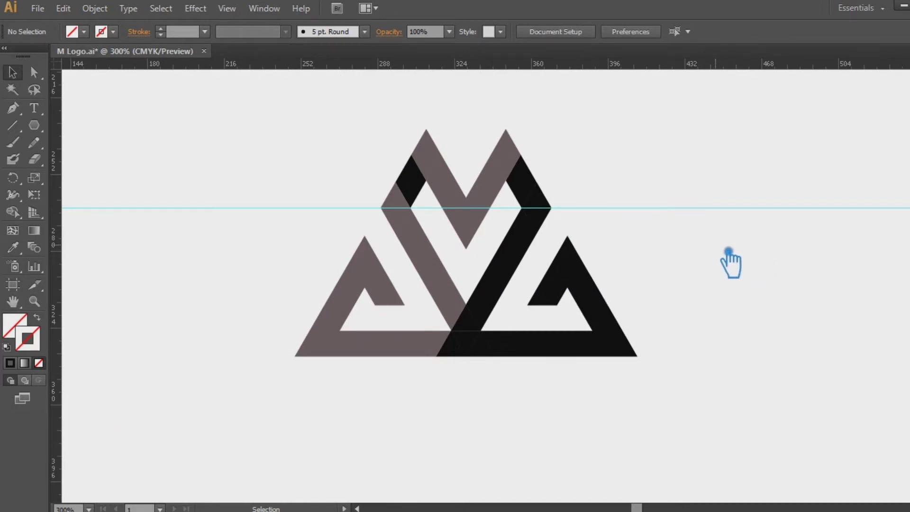
- Select the small bottom-centre triangle and its adjacent narrow pieces
left_click(476, 349)
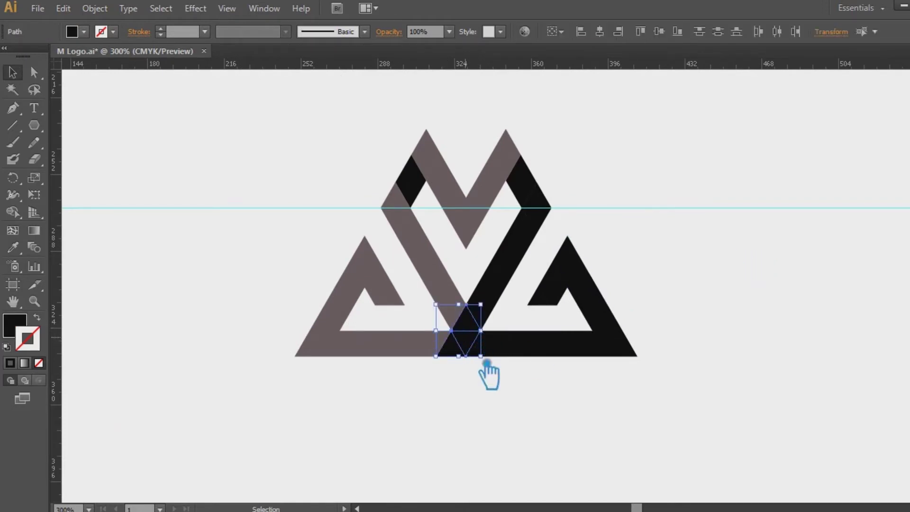
left_click(484, 363)
left_click(470, 343)
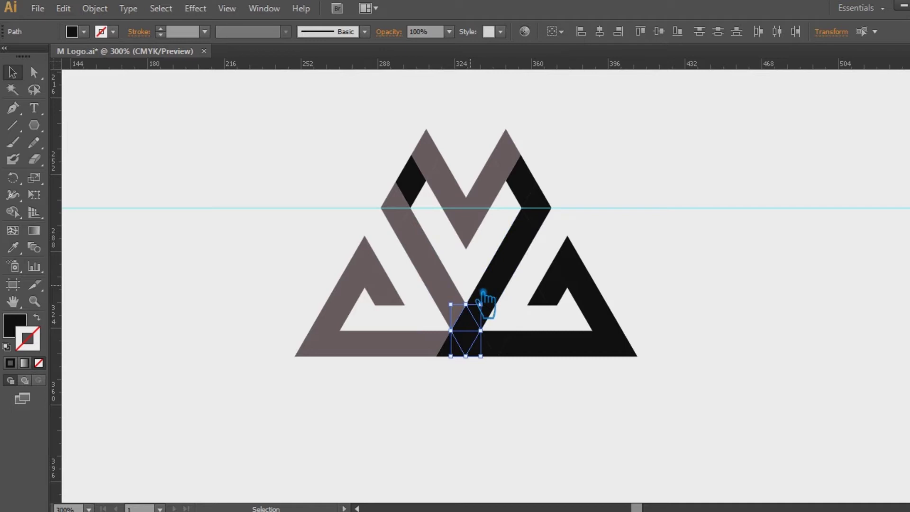
left_click(502, 209)
left_click(478, 329)
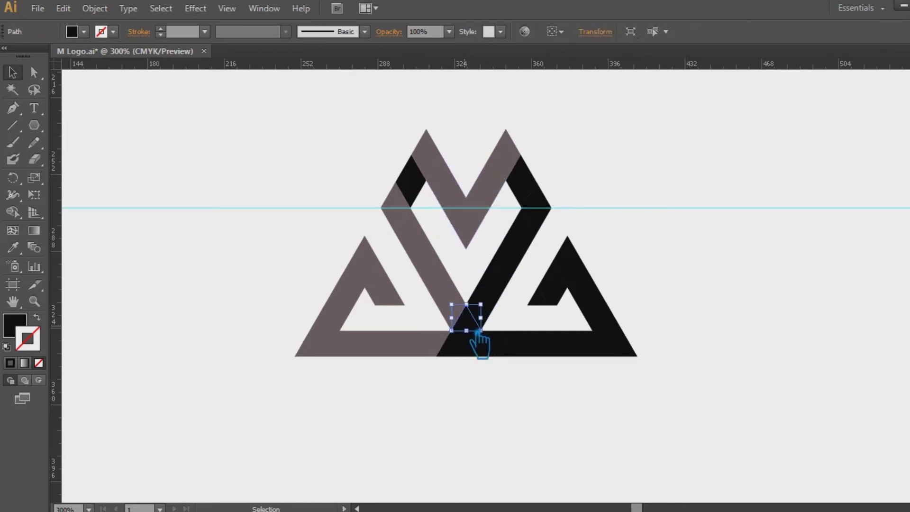
left_click(479, 335, "ctrl")
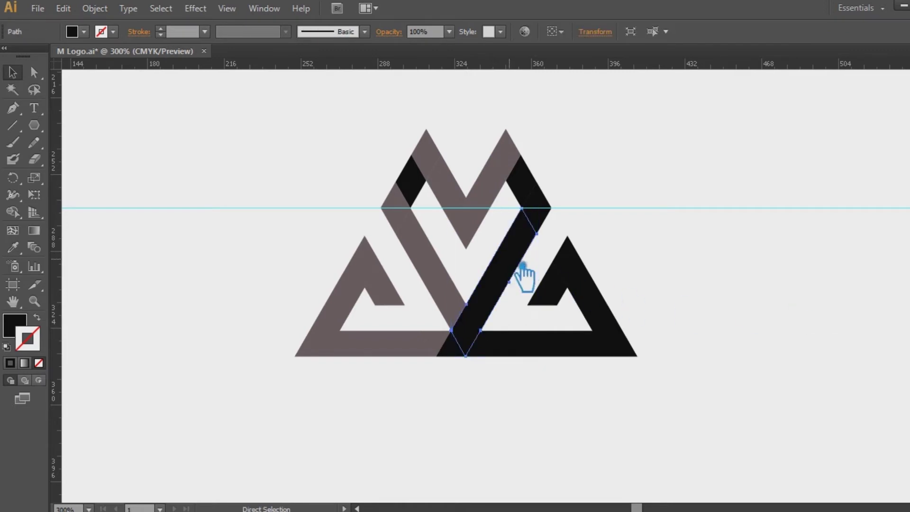
left_click_drag(522, 266, 476, 339)
- Try merging and deleting the bottom leg pieces, then undo to restore the black V
left_click(474, 331)
left_click(453, 284, "shift")
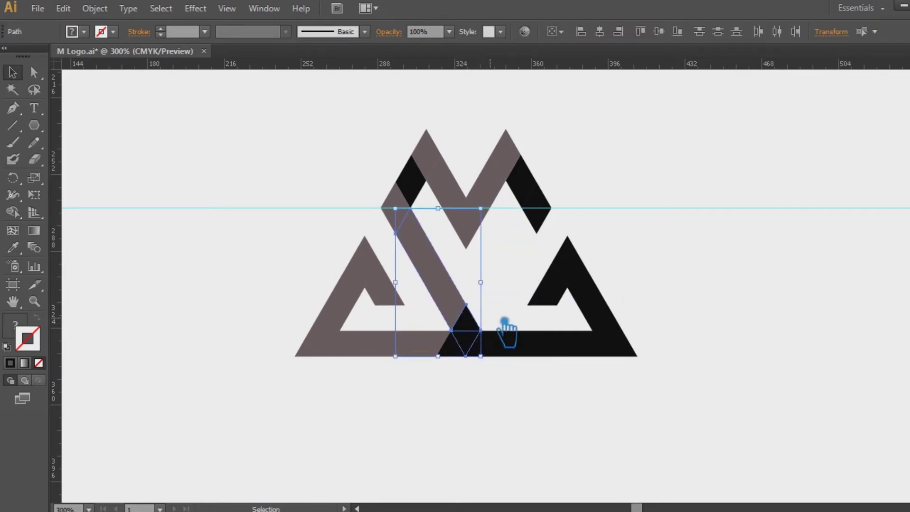
key("shift+ctrl+F9")
left_click(789, 376)
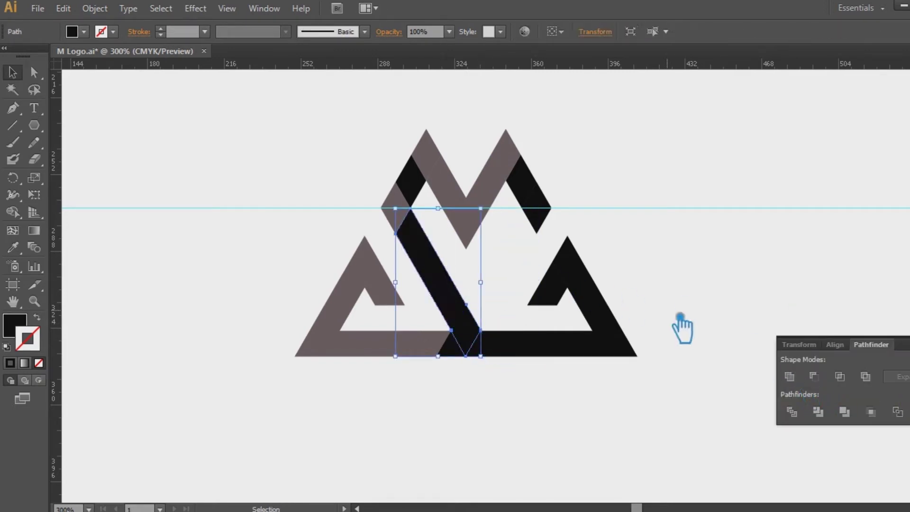
left_click(468, 300, "ctrl")
key("Delete")
left_click(478, 331)
key("Delete")
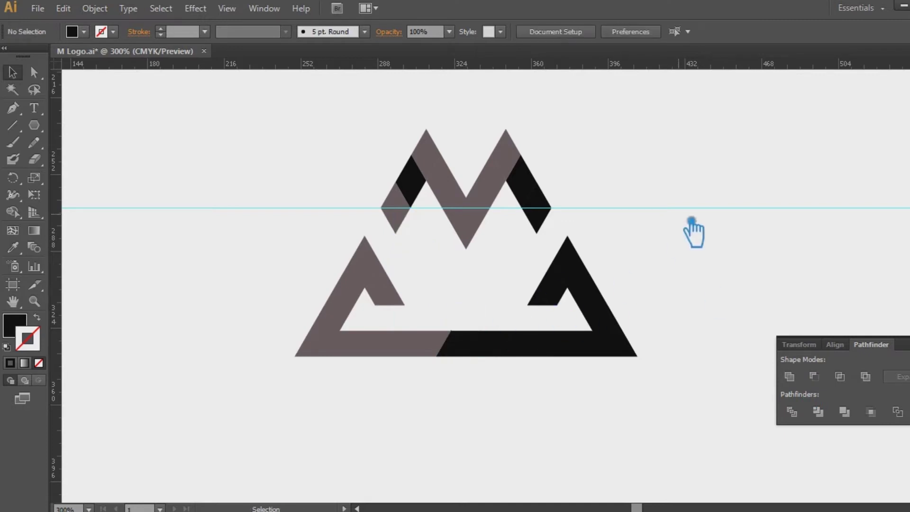
key("ctrl+z")
left_click(712, 188)
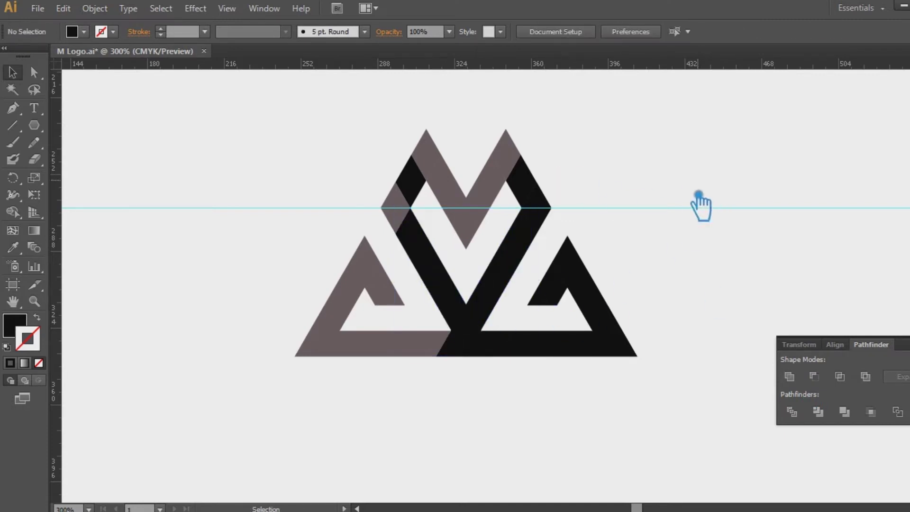
- Unite the grey left triangle with its adjacent pieces into black
left_click(443, 351)
left_click(466, 353, "shift")
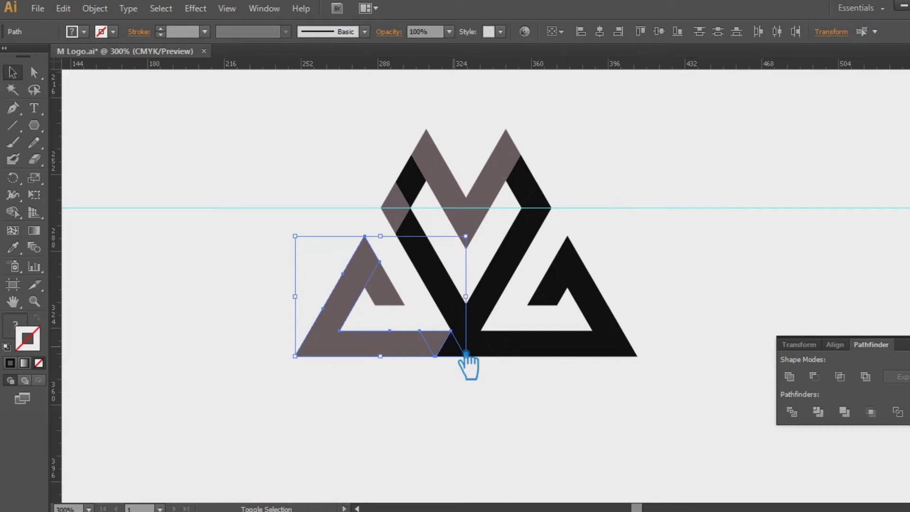
left_click(797, 377)
left_click(663, 332)
- Unite the right triangle pieces and merge the small bottom piece into it
left_click(496, 348)
left_click(622, 352, "shift")
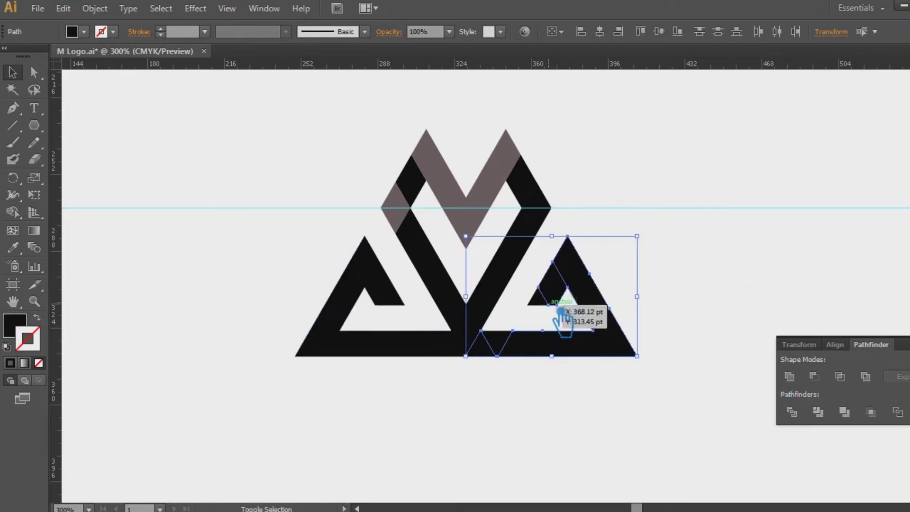
left_click(791, 377)
left_click(793, 303)
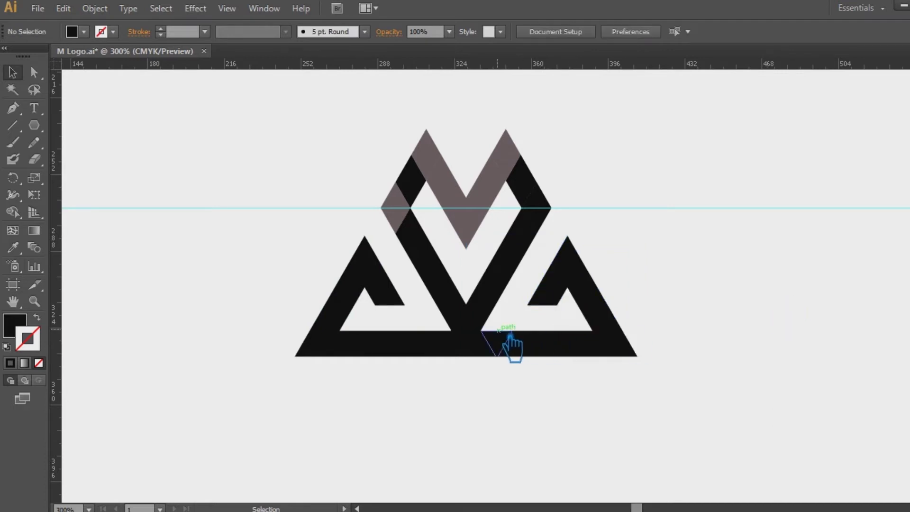
left_click(511, 337)
left_click(539, 352, "shift")
key("shift+ctrl+F9")
left_click(790, 377)
left_click(766, 247)
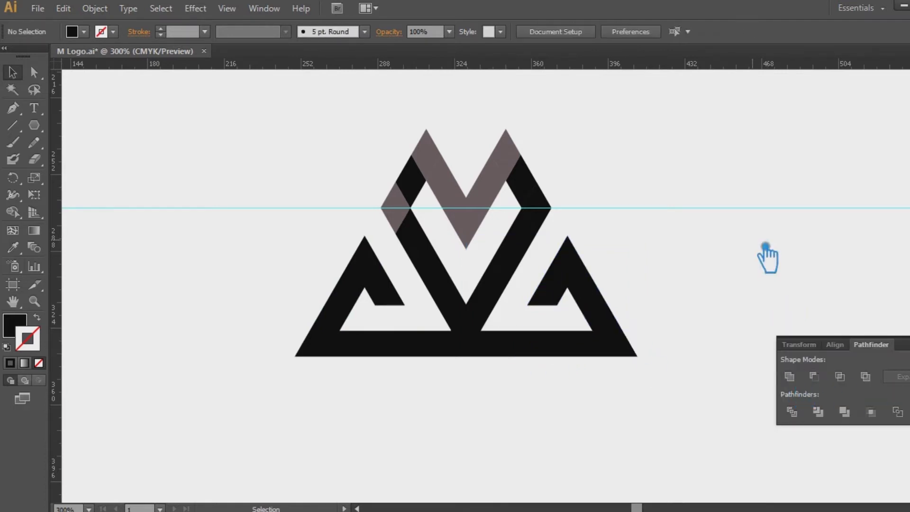
scroll(749, 204, "up", 1)
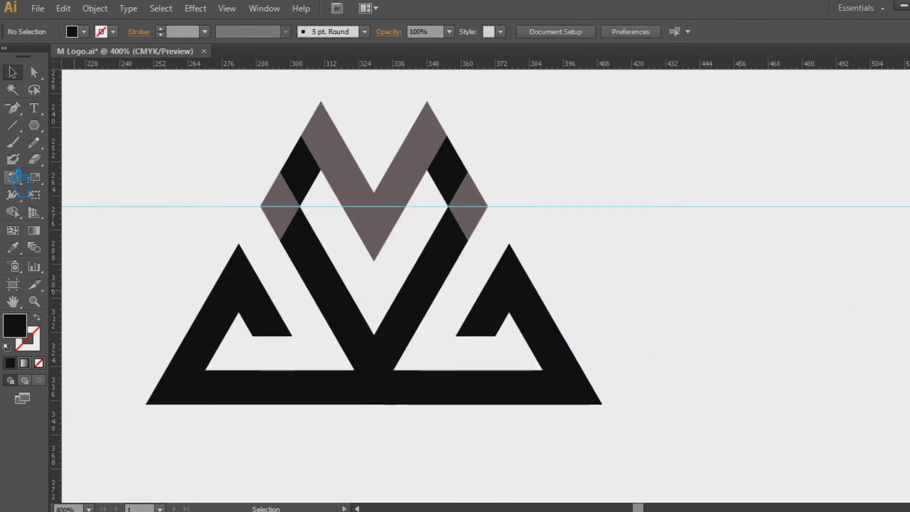
- Draw a vertical line from the V's bottom point down to the base
key("backslash")
mouse_move(375, 335)
left_mouse_down()
mouse_move(390, 387)
mouse_move(386, 413)
left_mouse_up()
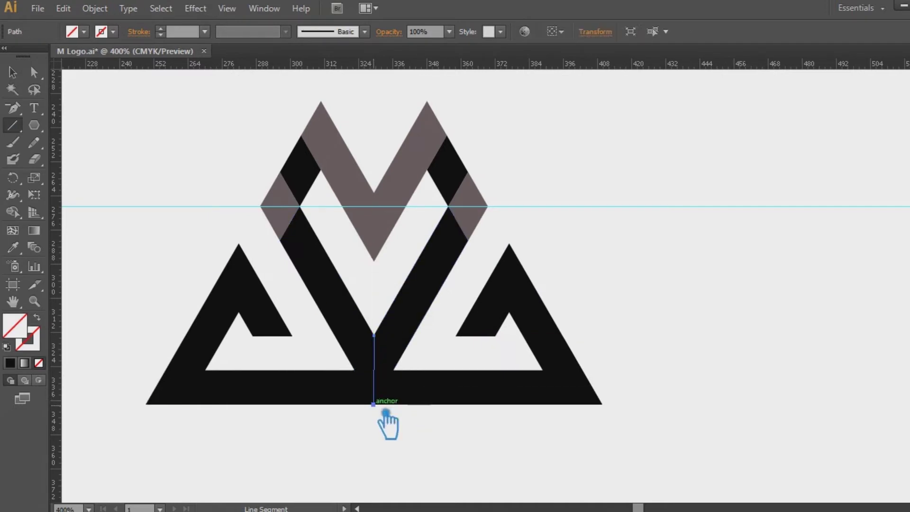
left_click_drag(375, 335, 389, 416)
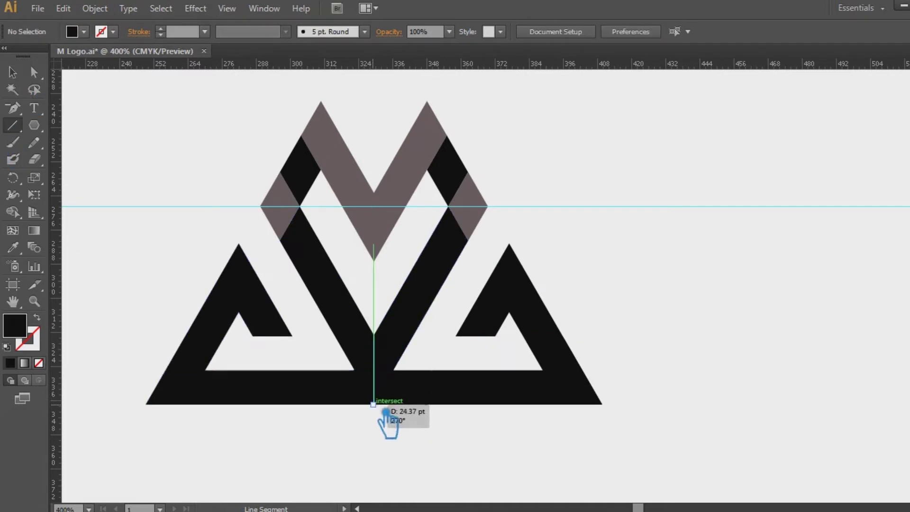
key("v")
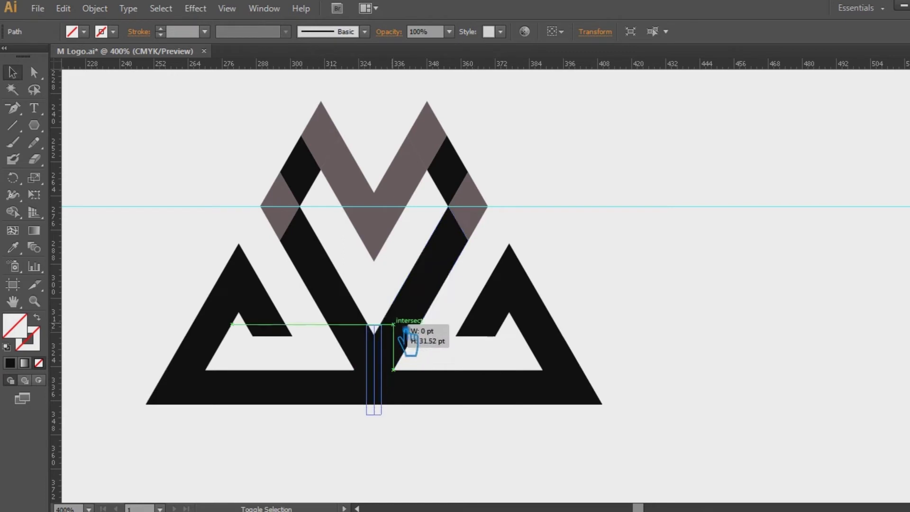
- Divide the black shapes along the vertical line and ungroup the pieces
left_click_drag(467, 451, 350, 358)
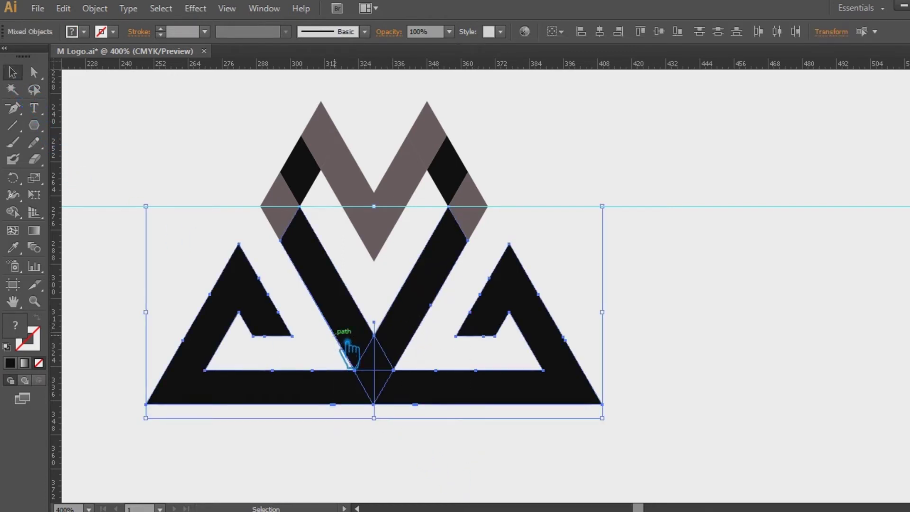
left_click(800, 420)
left_click(870, 350)
right_click(387, 357)
left_click(420, 433)
- Unite each bottom sliver with its adjacent left or right leg
left_click(377, 388)
left_click(322, 264, "shift")
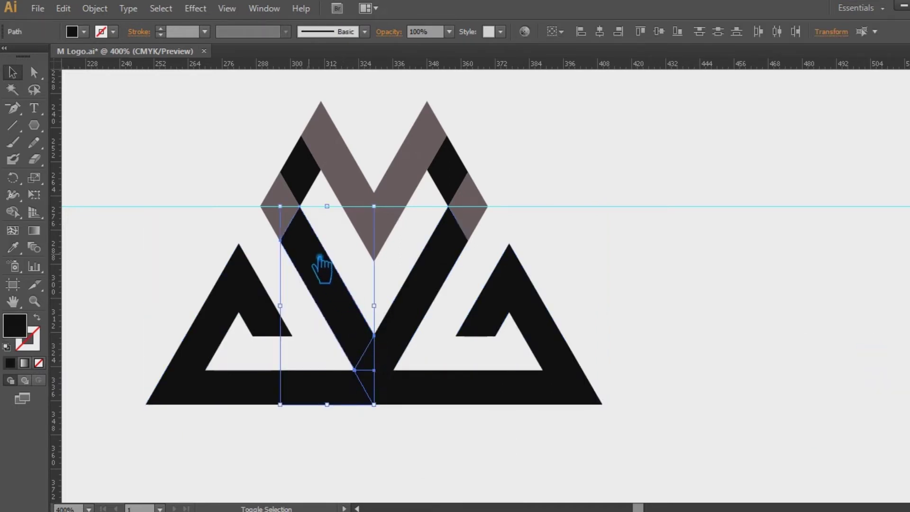
key("ctrl+shift+F9")
left_click(789, 376)
left_click(385, 396)
left_click(434, 306, "shift")
key("ctrl+shift+F9")
left_click(789, 376)
left_click(833, 351)
left_click(429, 367)
- Unite the right leg and right triangle into one black shape
left_click(522, 389, "shift")
key("ctrl+shift+F9")
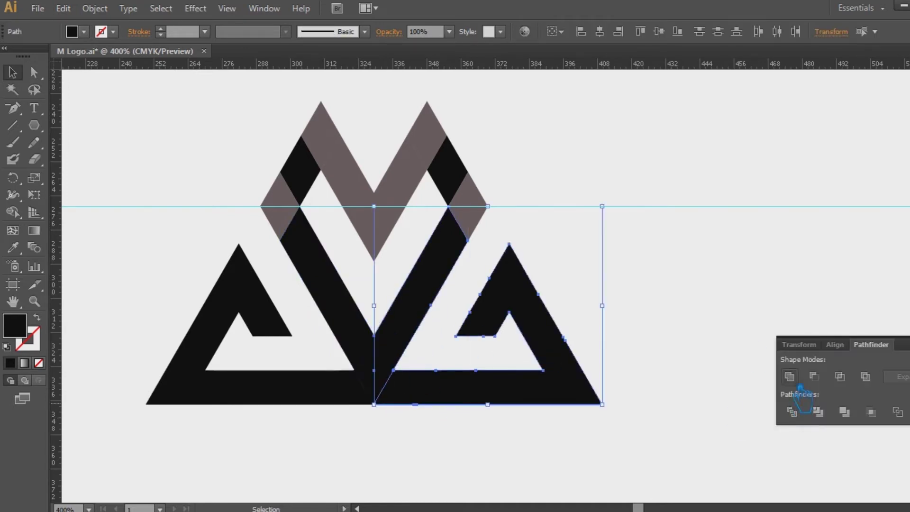
left_click(789, 376)
left_click(374, 372)
left_click(443, 493)
left_click(417, 400)
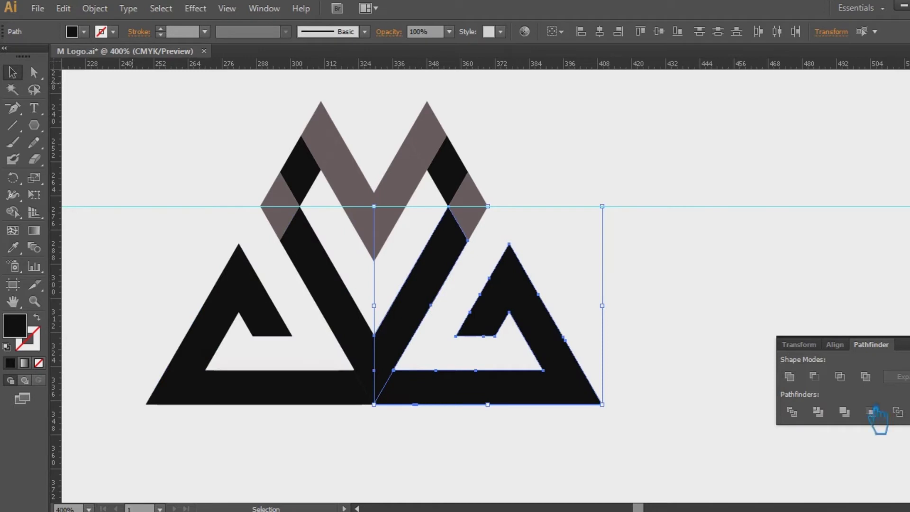
left_click(370, 351)
left_click(790, 376)
left_click(823, 350)
left_click(735, 353)
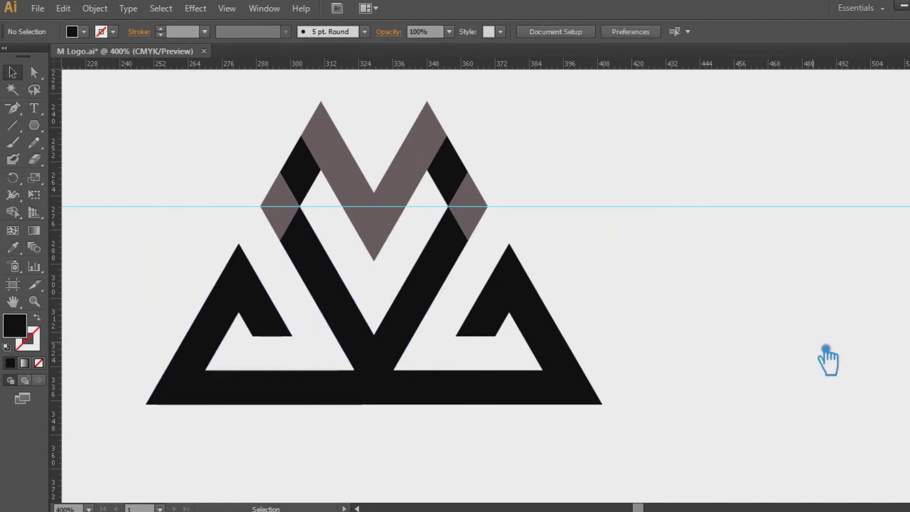
- Unite the left grey diamond with the left half of the M
left_click(298, 210)
left_click(349, 299, "shift")
left_click(299, 152, "shift")
key("ctrl+z")
key("ctrl+shift+F9")
left_click(789, 376)
- Unite the right diamond with the right half and eyedrop grey onto that half
left_click(522, 387)
left_click(467, 207, "shift")
left_click(789, 376)
left_click(727, 244)
left_click(449, 260)
left_click(637, 161)
- Draw a straight cut line along the grey edge of the middle V
left_click(367, 235)
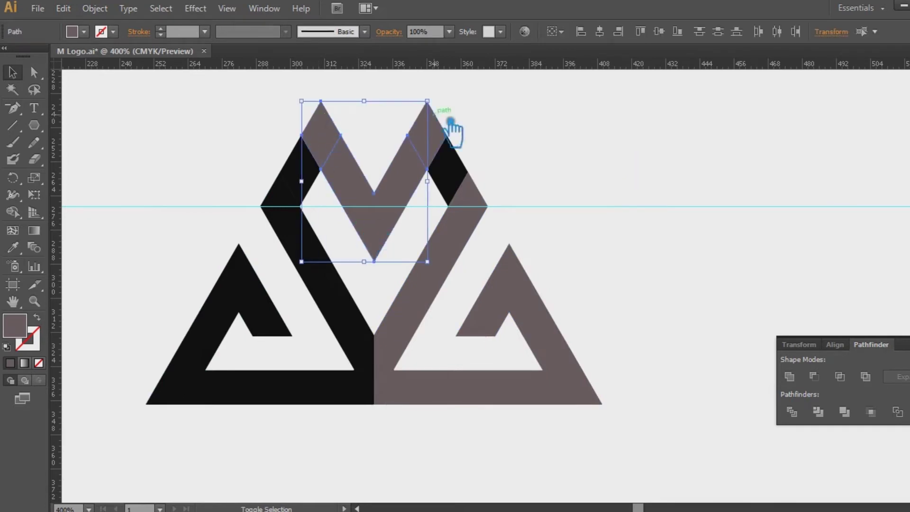
left_click(685, 211)
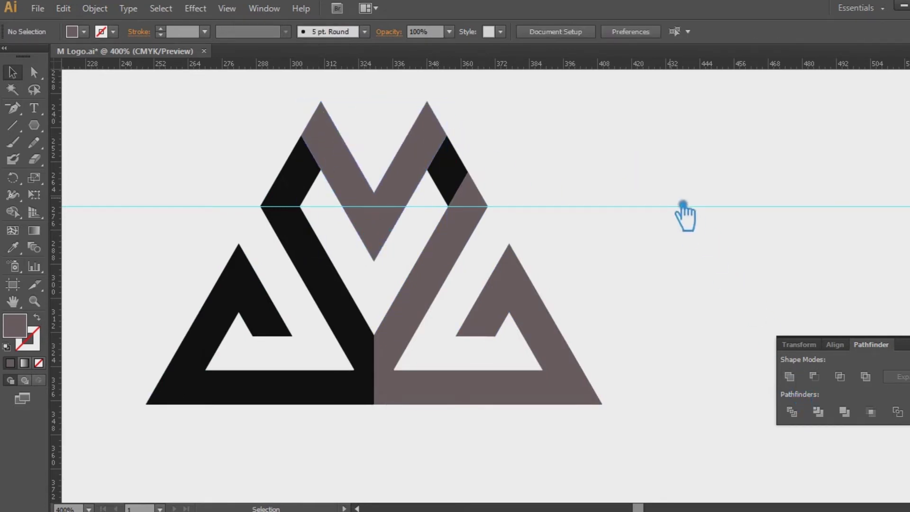
key("backslash")
left_click_drag(302, 137, 325, 181)
- Add a higher guide and draw short cut lines across the left and right overlaps
left_click_drag(325, 66, 334, 189)
left_click_drag(314, 144, 327, 190)
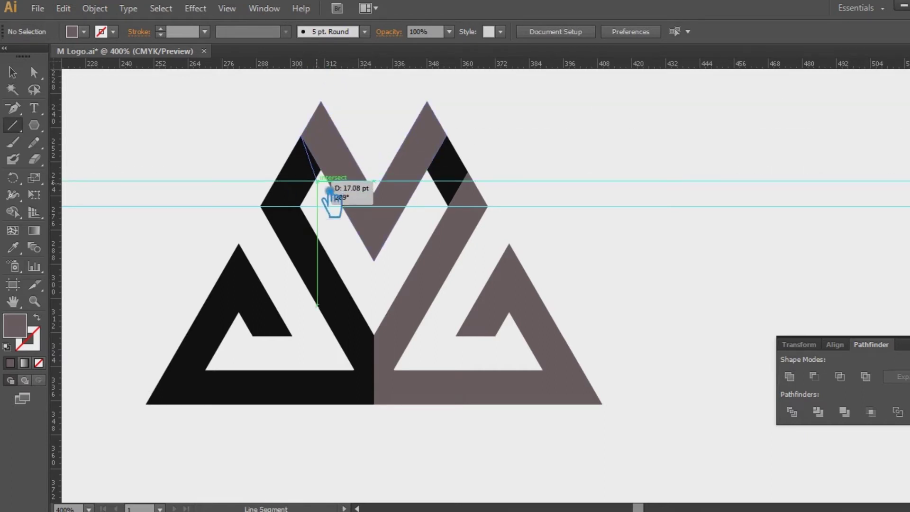
key("v")
left_click_drag(326, 183, 339, 209)
left_click(12, 125)
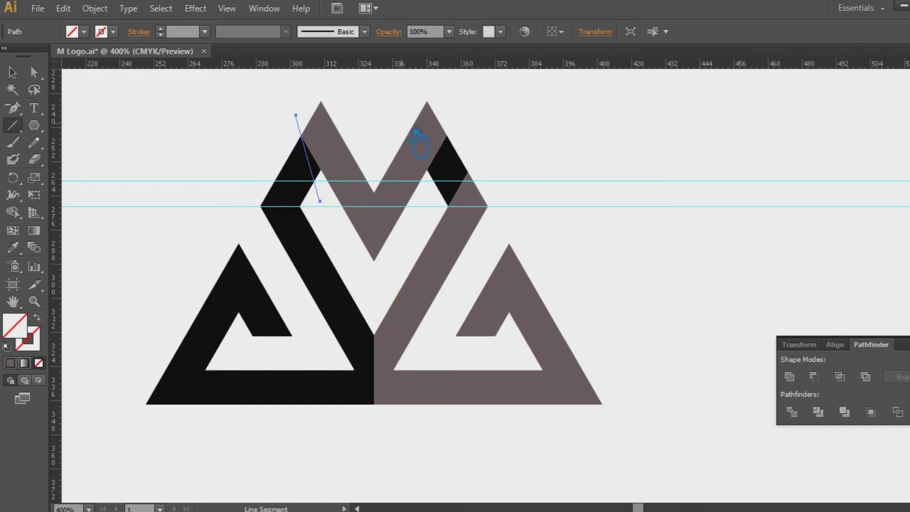
left_click_drag(460, 143, 450, 190)
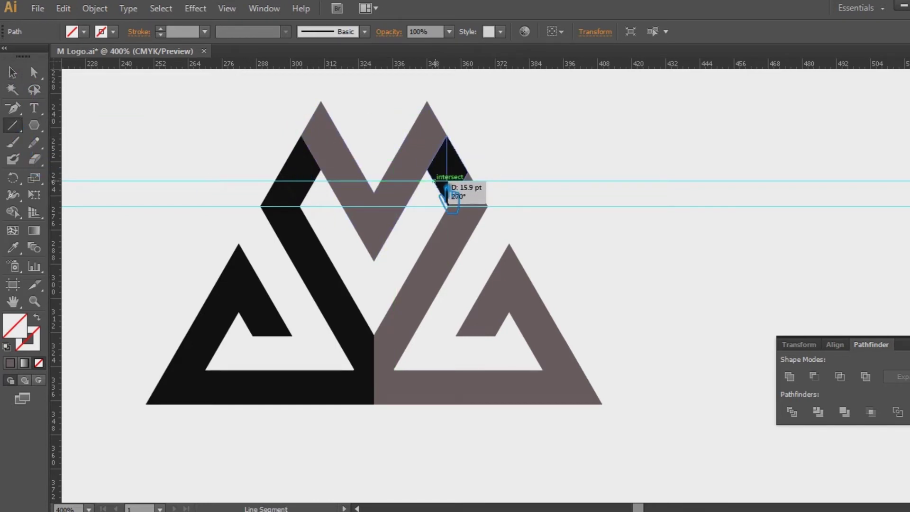
left_click_drag(449, 189, 450, 190)
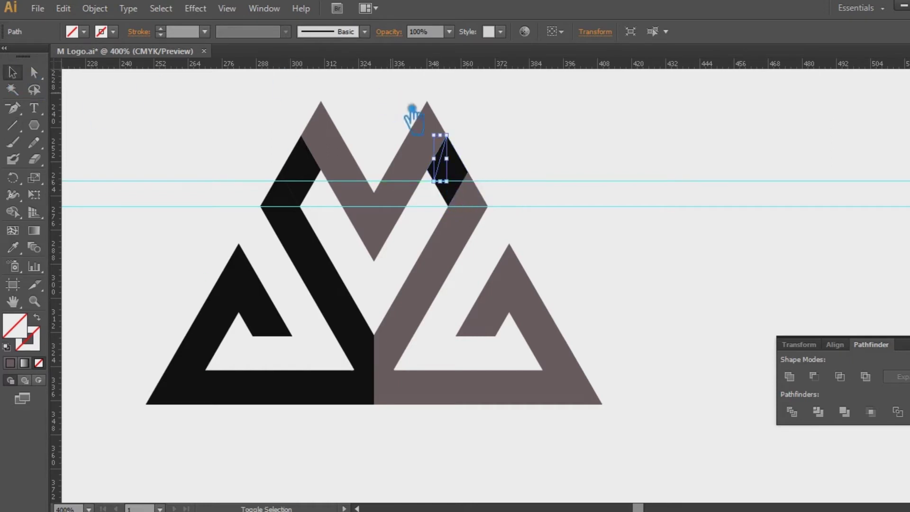
left_click_drag(446, 136, 450, 122)
- Divide the logo along the cut lines, ungroup it, and delete the middle V
left_click_drag(563, 167, 178, 137)
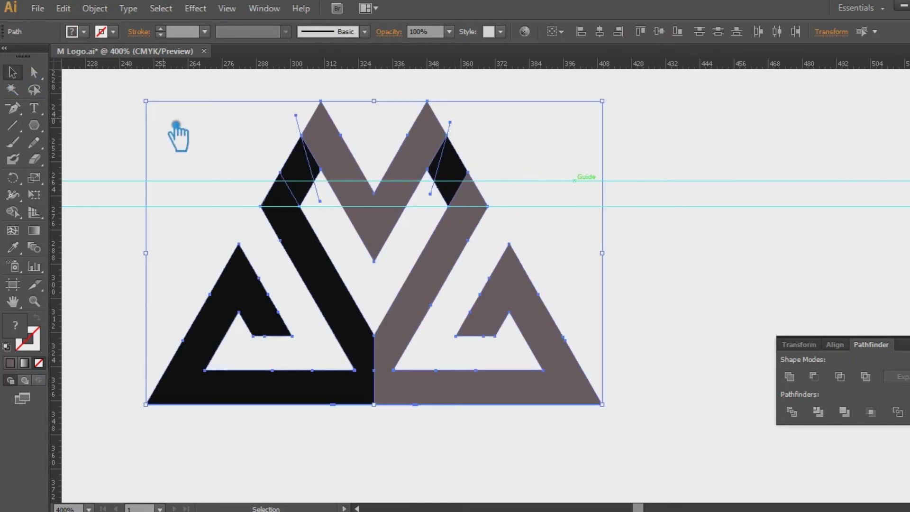
left_click(805, 418)
right_click(339, 190)
left_click(375, 267)
left_click(363, 182)
key("Delete")
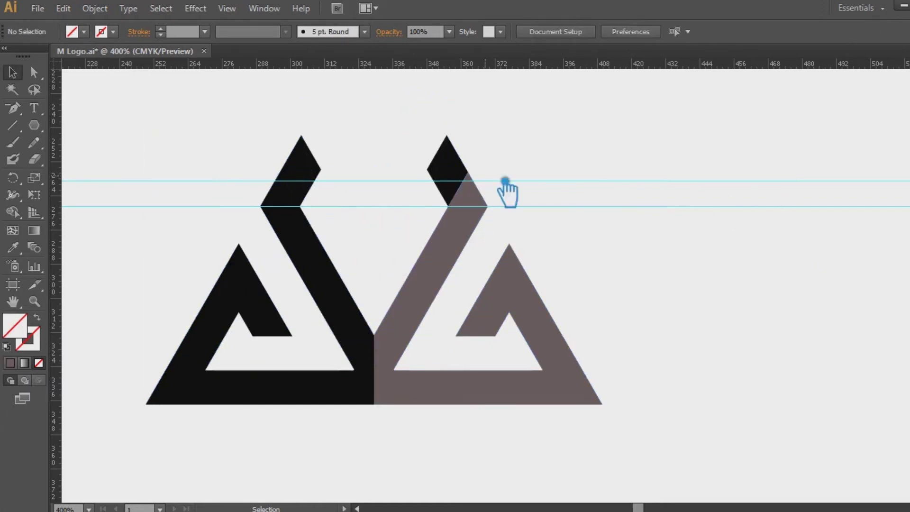
- Group the two small black tips on top of the peaks
left_click(439, 163)
left_click(317, 169, "shift")
key("ctrl+g")
key("ctrl+shift+a")
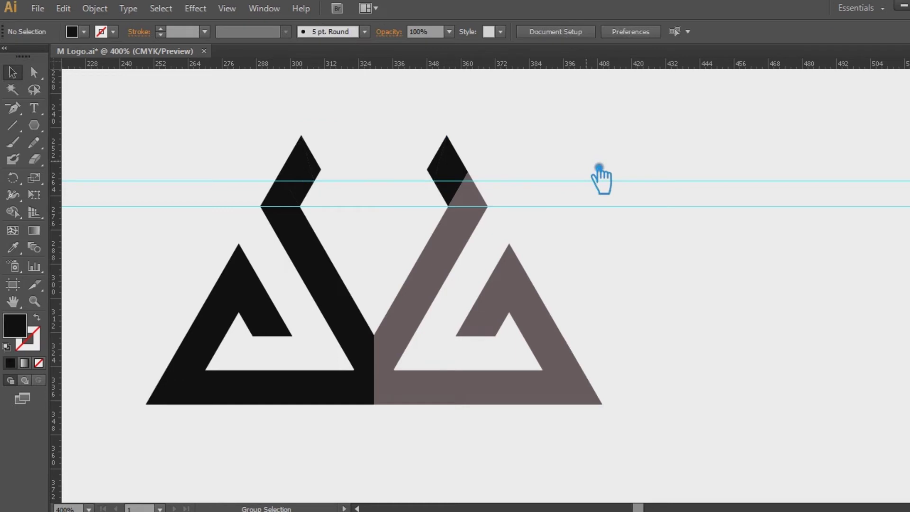
- Restore the middle V, fill it light green, and remove a stray anchor point
key("ctrl+f")
key("v")
double_click(14, 325)
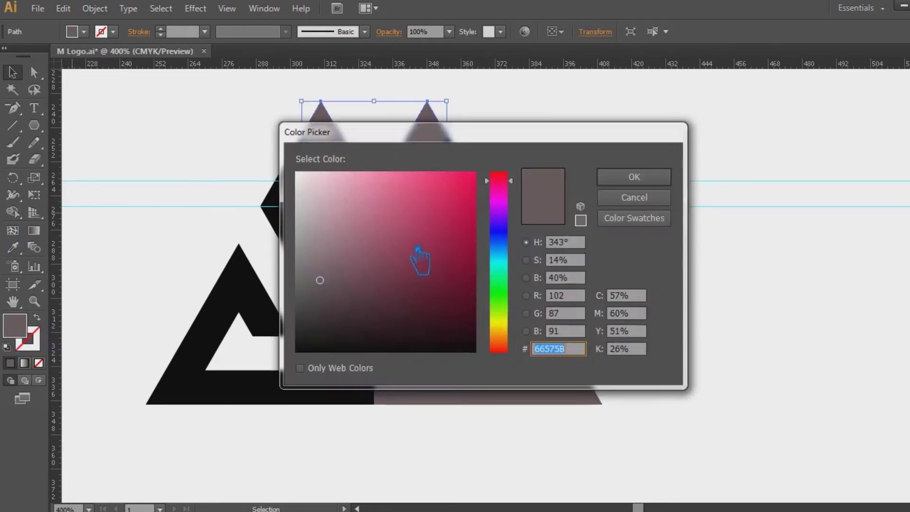
left_click(510, 310)
left_click(448, 213)
left_click(635, 177)
key("p")
left_click(354, 143)
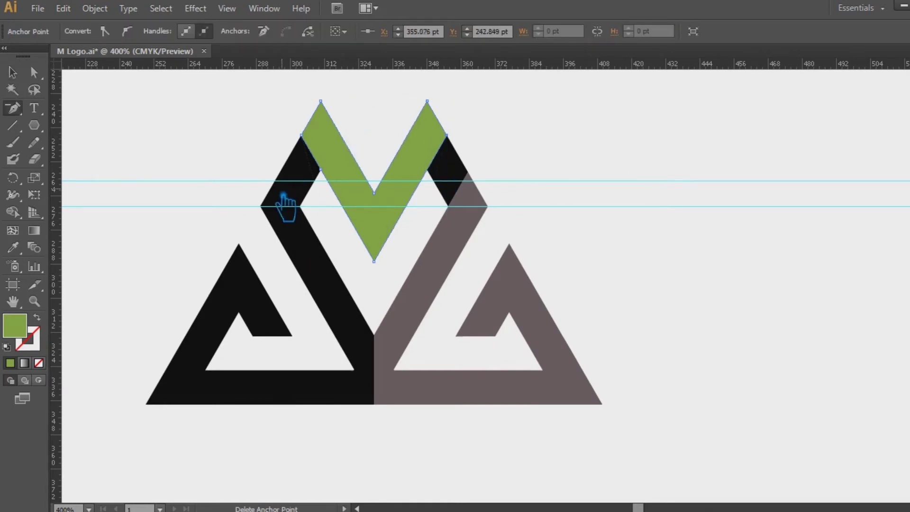
left_click(615, 168)
- Colour the two small fold pieces a darker green
left_click(320, 179)
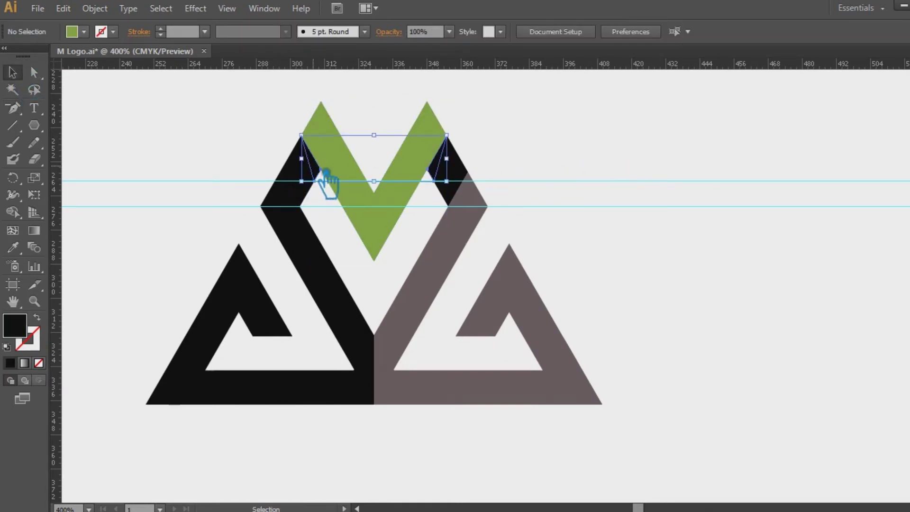
key("i")
left_click(369, 207)
double_click(14, 325)
left_click(435, 262)
left_click(634, 177)
double_click(25, 332)
key("Escape")
- Unite the left fold into the left half and the right inner piece into the right half
key("v")
left_click(452, 178)
left_click(308, 183, "shift")
left_click(303, 195)
left_click(308, 229, "shift")
key("ctrl+shift+F9")
left_click(789, 376)
left_click(453, 171)
left_click(488, 220, "shift")
left_click(789, 376)
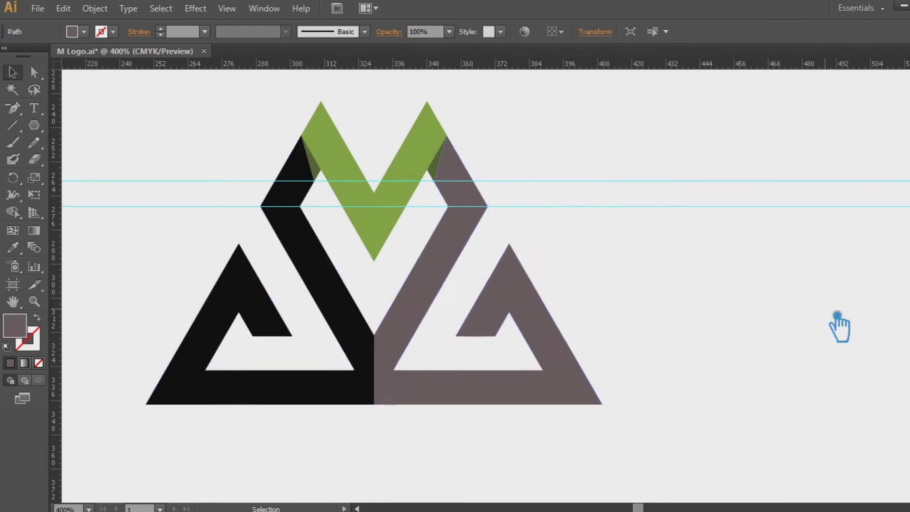
- Eyedrop the V's green onto both the right and left halves
key("i")
left_click(423, 163)
left_click(126, 128, "ctrl")
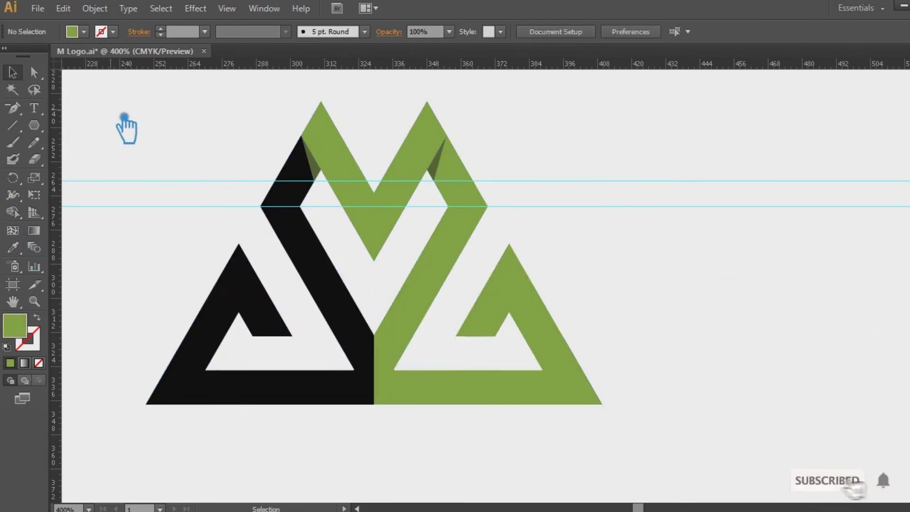
left_click(350, 299, "ctrl")
left_click(427, 164)
left_click(13, 72)
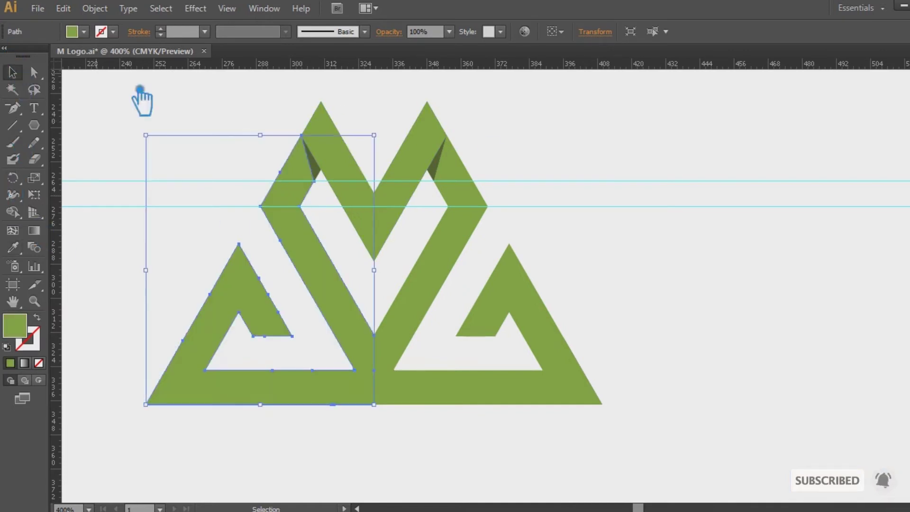
- Give the left half a darker green fill
double_click(22, 327)
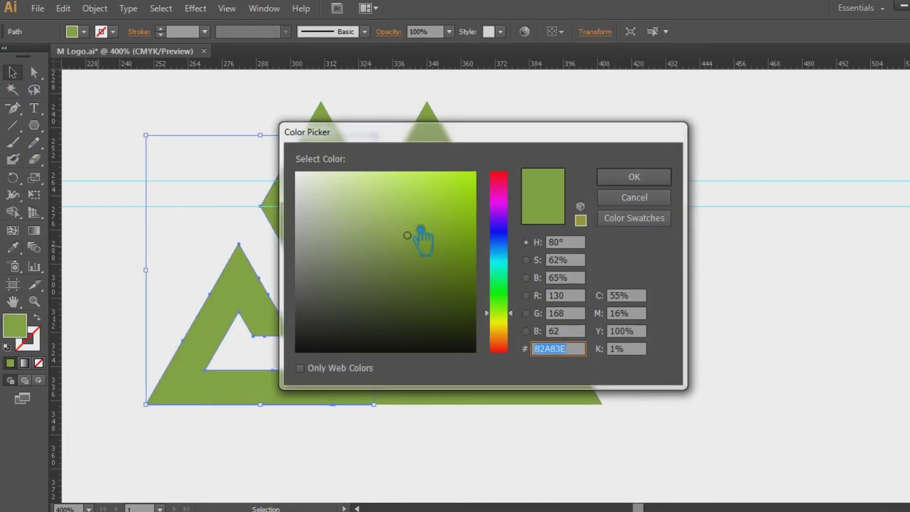
left_click(432, 256)
left_click(635, 177)
left_click(671, 191)
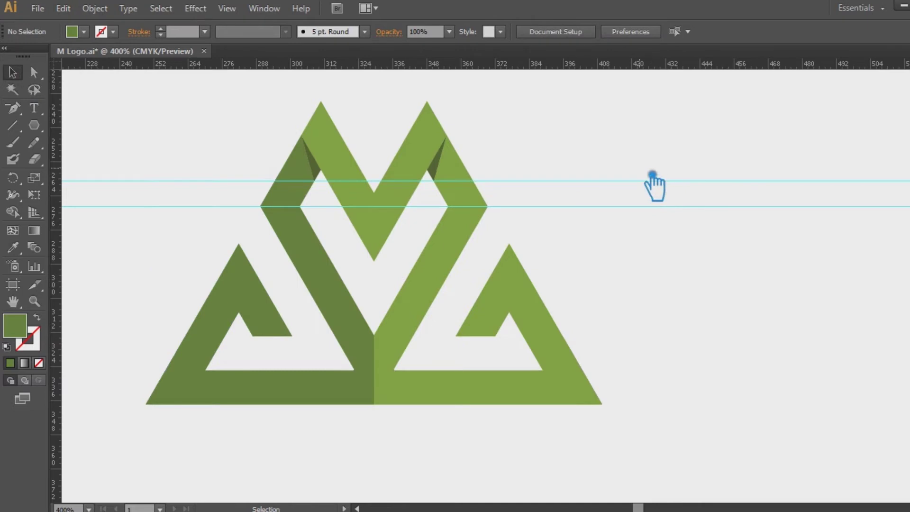
right_click(615, 180)
- Hide the guides, zoom out, and change the whole logo's fill colour
left_click(655, 297)
left_click_drag(659, 240, 587, 162)
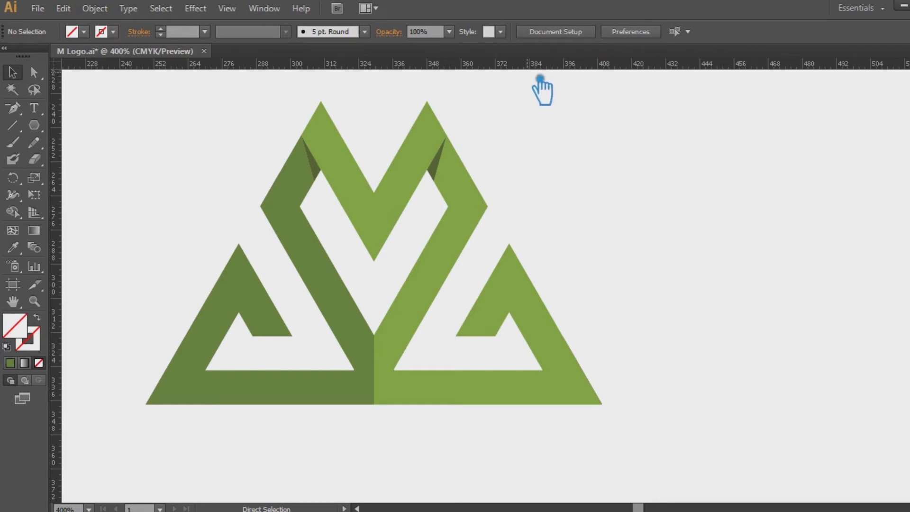
key("ctrl+minus")
left_click_drag(616, 431, 218, 178)
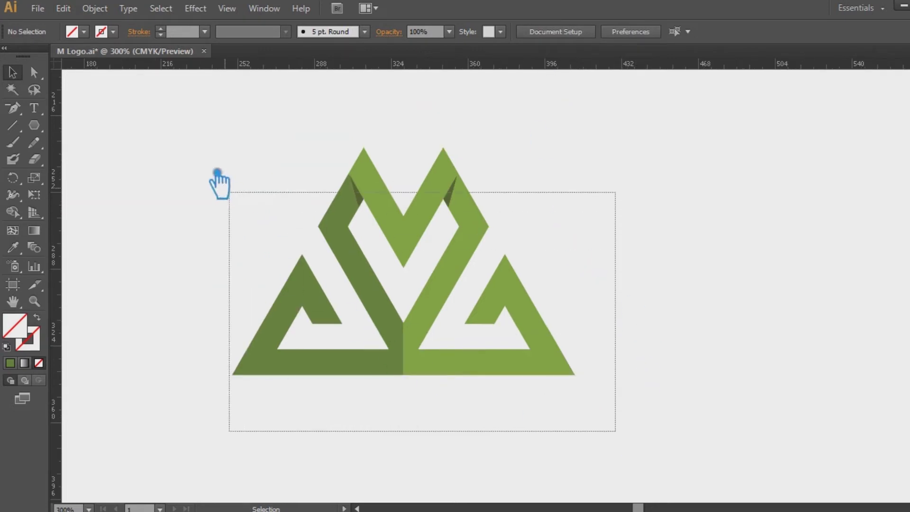
left_click(472, 214)
double_click(15, 326)
left_click(426, 320)
left_click(635, 177)
- Move the logo left and down, delete it, then undo the deletion
left_click(674, 189)
left_click_drag(612, 404, 213, 157)
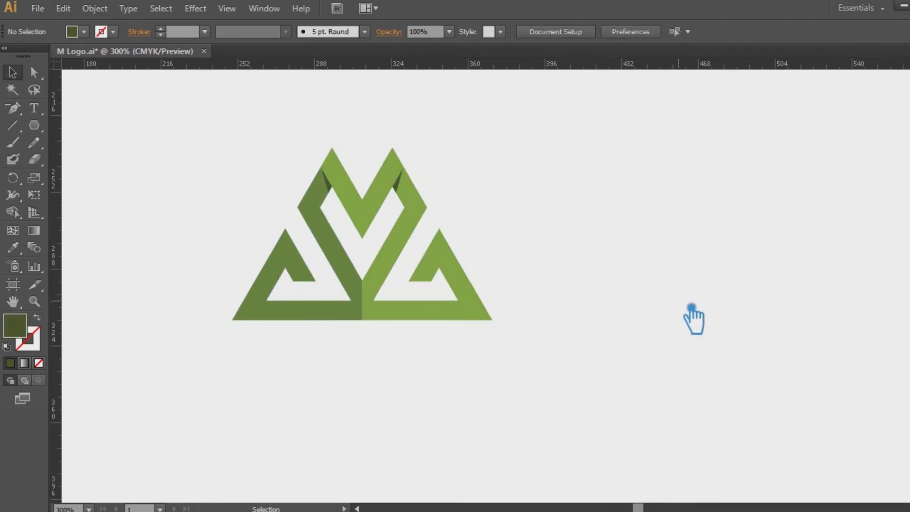
left_click_drag(467, 284, 429, 308)
left_click(560, 268)
left_click(263, 310)
key("Delete")
left_click_drag(525, 446, 166, 129)
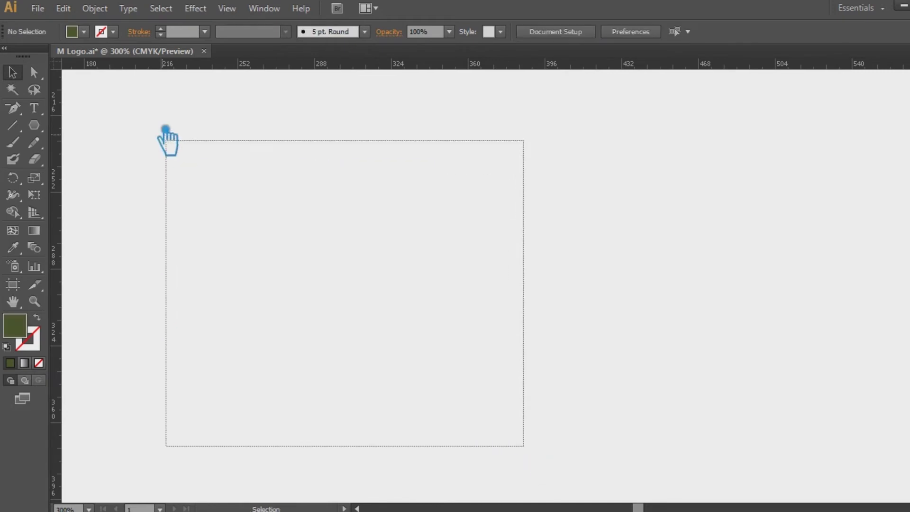
key("ctrl+z")
- Ungroup the logo, delete the left half and restore it, then delete the right half
left_click(573, 327)
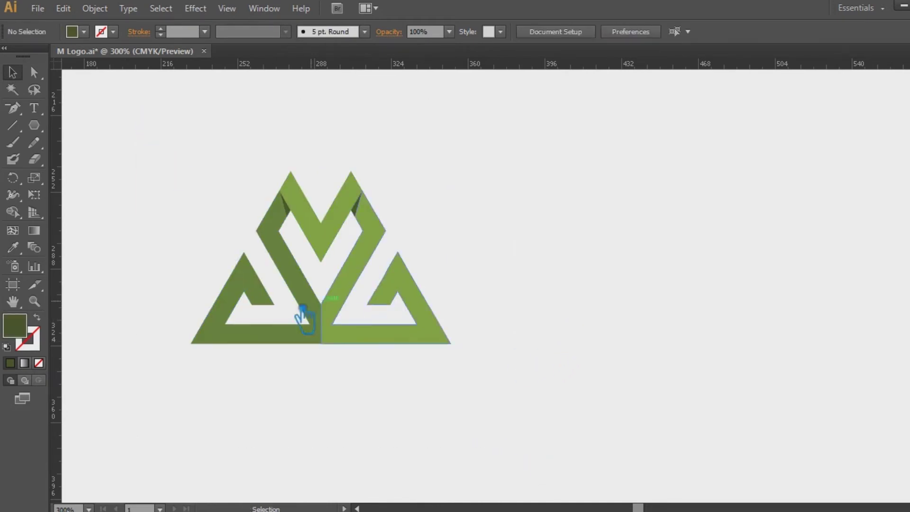
right_click(256, 292)
left_click(295, 374)
left_click(248, 342)
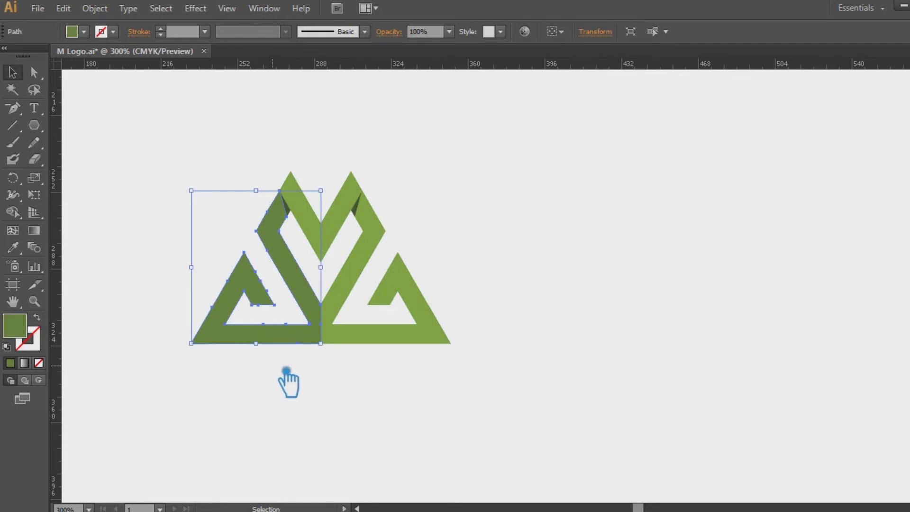
key("Delete")
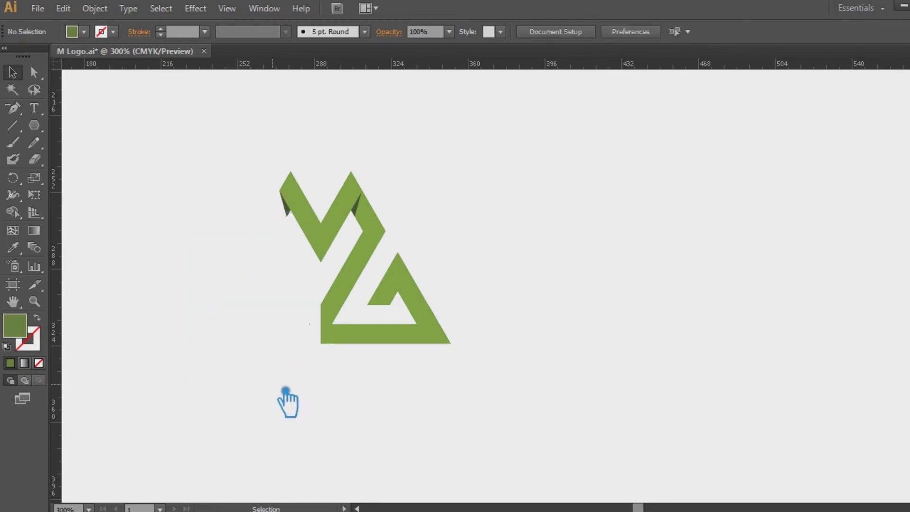
key("ctrl+z")
left_click(385, 339)
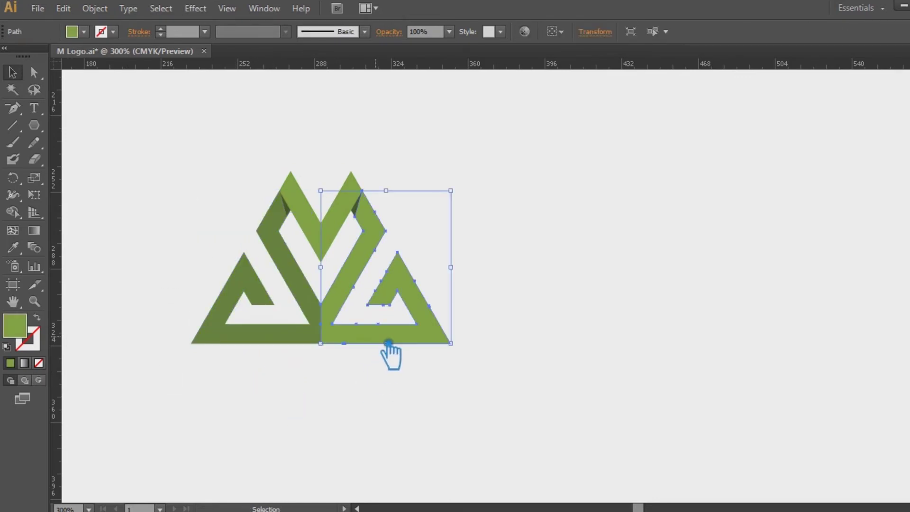
key("Delete")
- Delete the leftover piece, upper V, sliver shapes and stray path, then bring back the M
left_click_drag(529, 423, 418, 292)
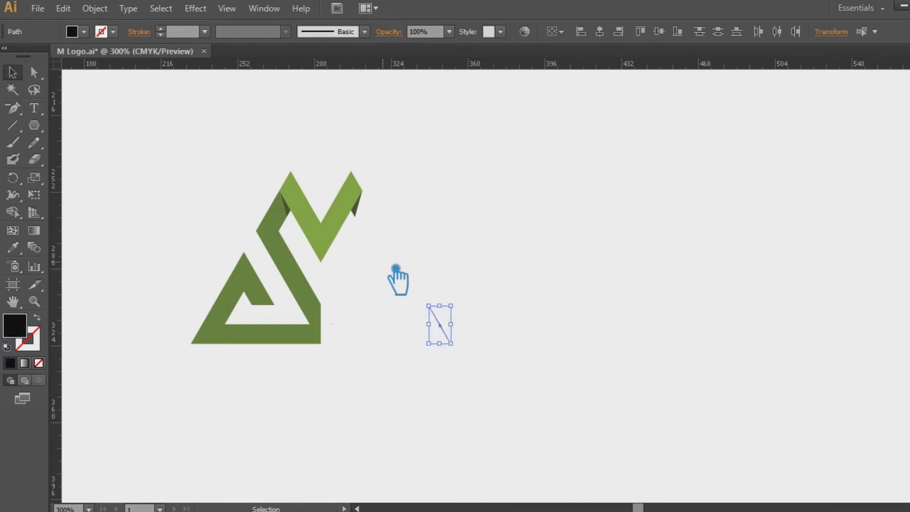
key("Delete")
left_click(336, 227)
key("Delete")
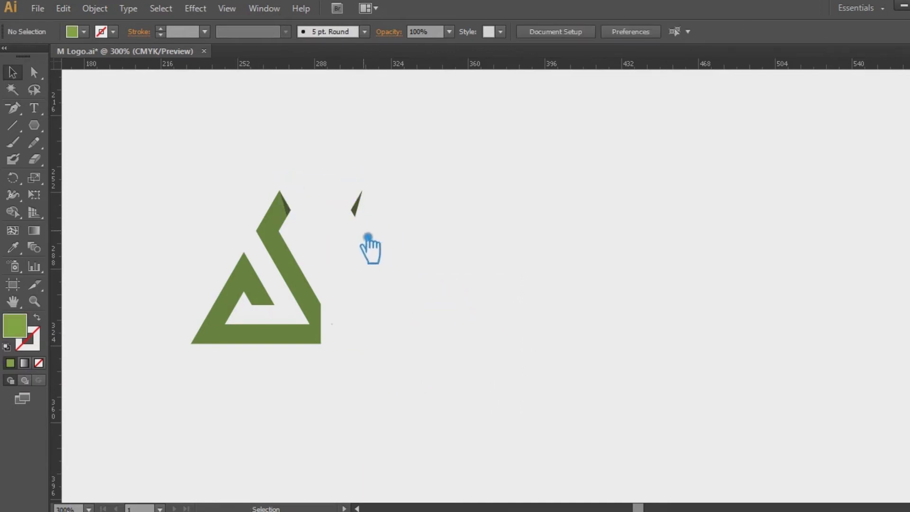
left_click(283, 227)
left_click_drag(293, 225, 355, 217)
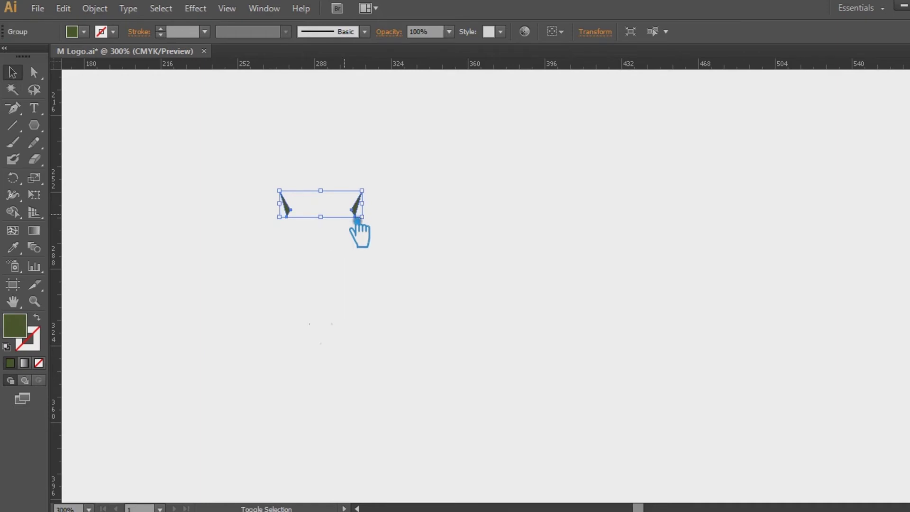
key("Delete")
left_click_drag(542, 453, 114, 107)
key("Delete")
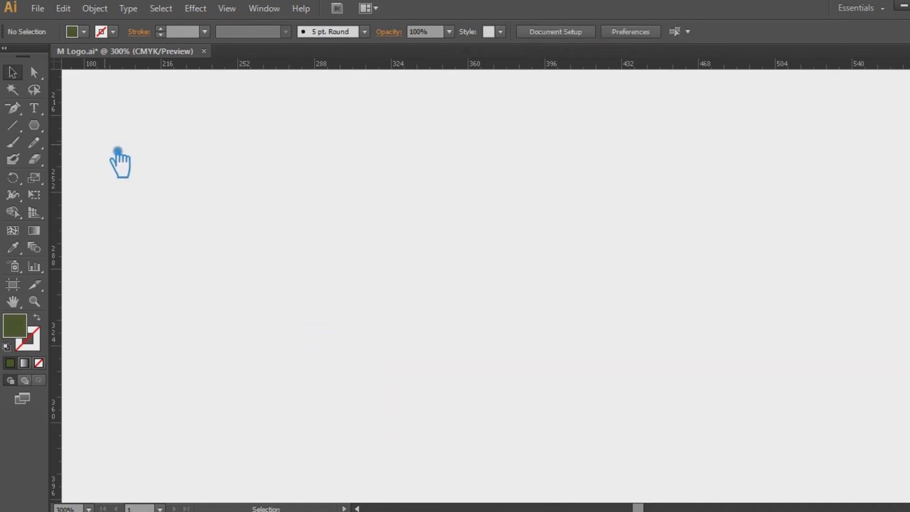
key("ctrl+f")
left_click(586, 247)
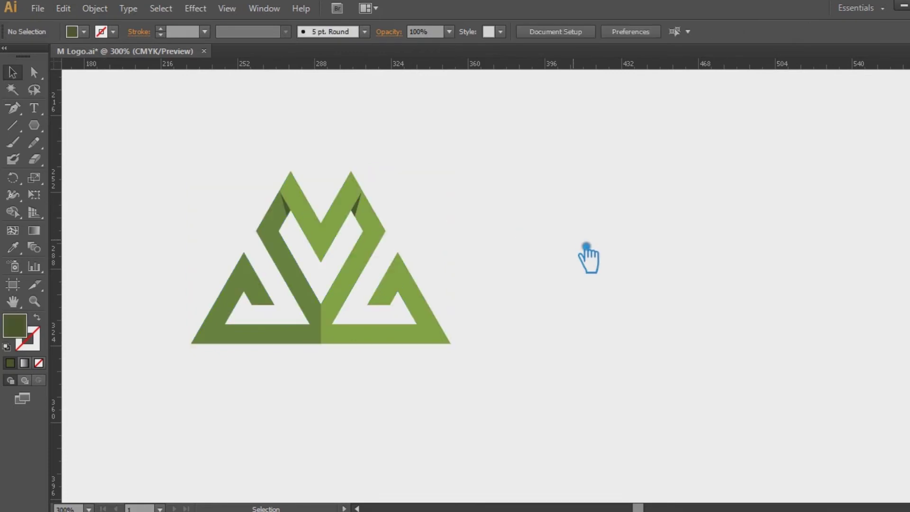
left_click(385, 270)
key("p")
left_click(379, 284)
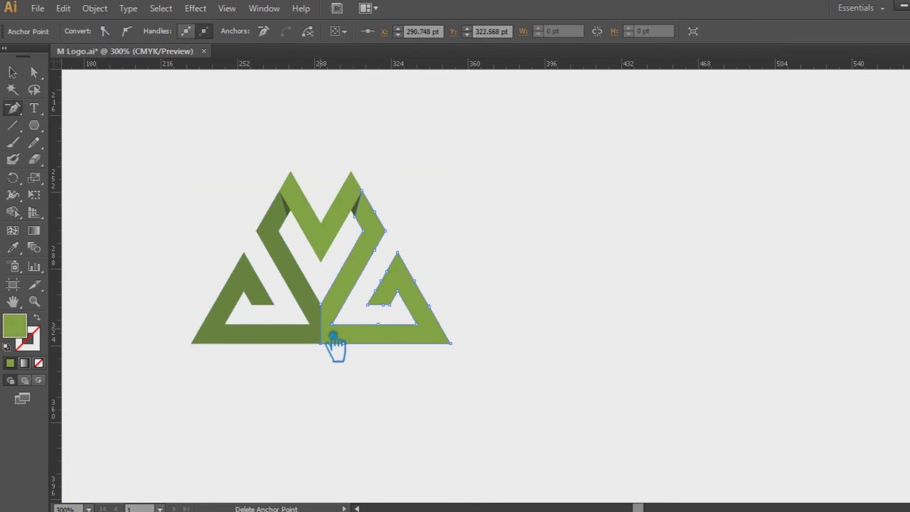
left_click(391, 335)
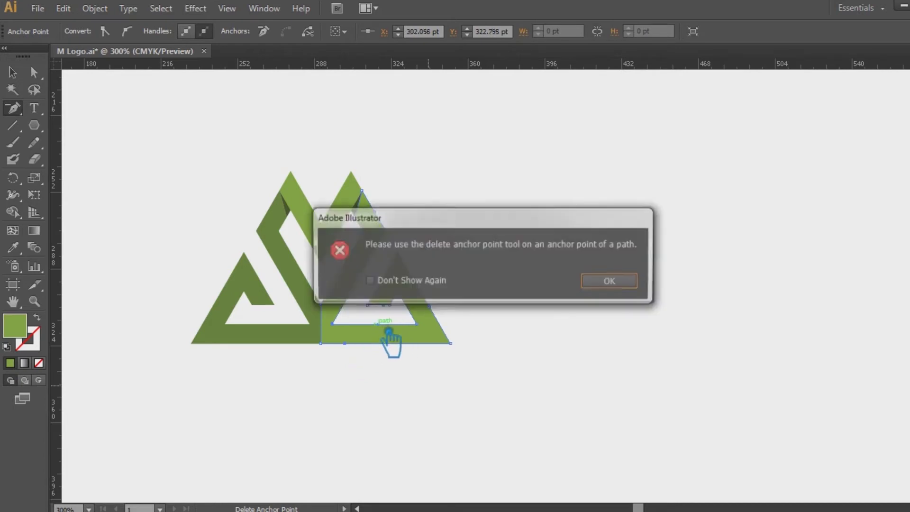
left_click(613, 281)
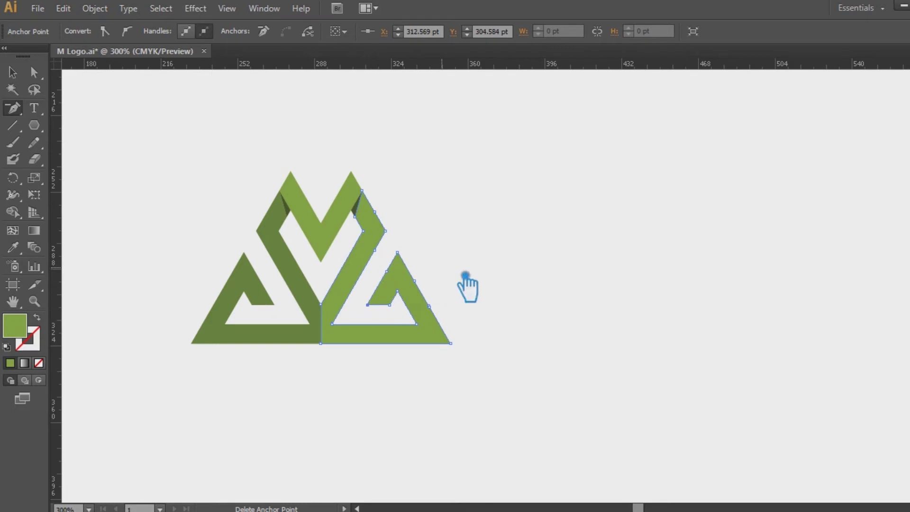
left_click(445, 314)
left_click(610, 283)
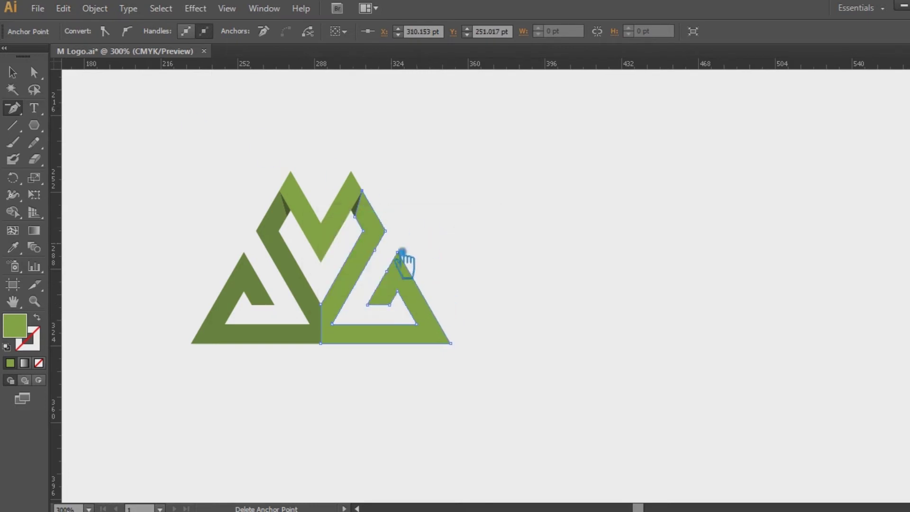
left_click(301, 270, "ctrl")
left_click(280, 256, "ctrl")
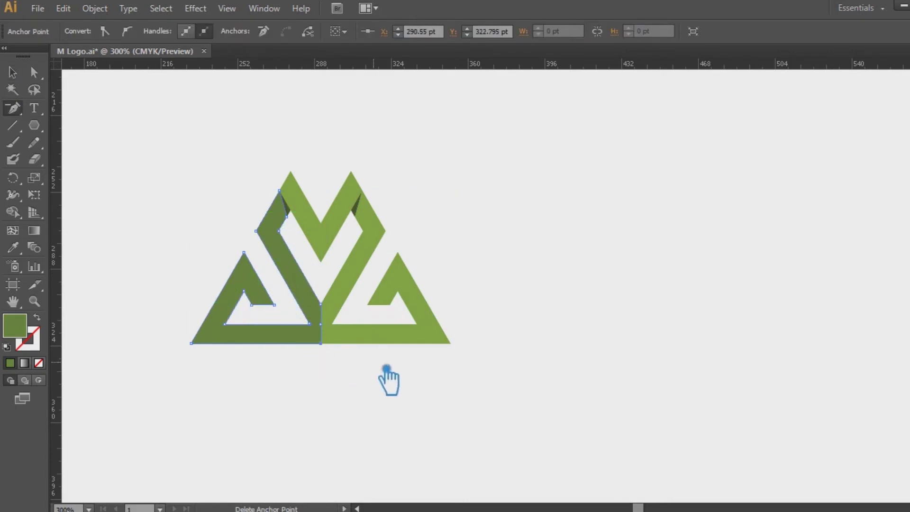
left_click(12, 72)
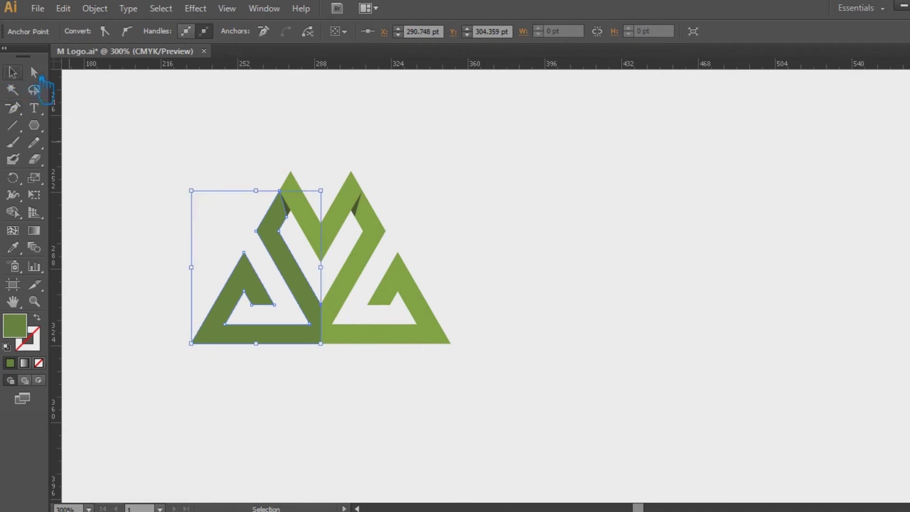
- Place a copy of the green M logo to the right of the original
left_click(362, 229)
left_click_drag(508, 393, 139, 151)
left_click(575, 319)
left_click_drag(356, 311, 626, 315)
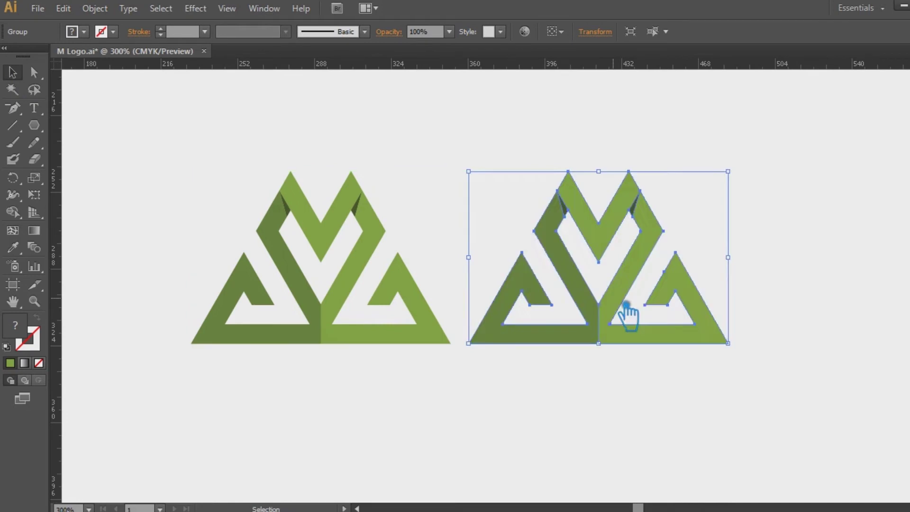
left_click(569, 422)
left_click_drag(569, 422, 534, 427)
- Draw a vertical line down the copy's centre, divide the copy along it, and ungroup
left_click(13, 125)
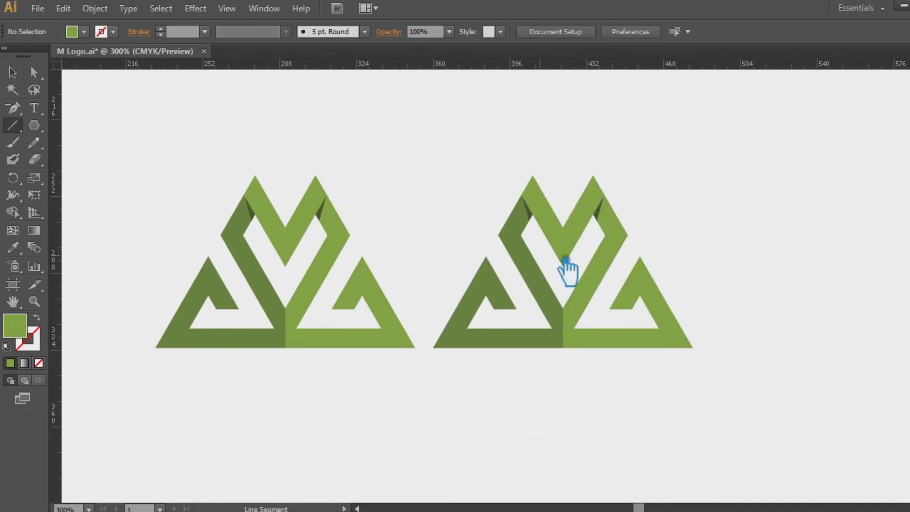
mouse_move(564, 227)
left_mouse_down()
mouse_move(563, 267)
mouse_move(594, 219)
left_mouse_up()
key("v")
left_click(595, 209, "shift")
right_click(571, 241)
left_click(630, 346)
left_click(583, 250)
- Eyedrop the darker green onto the copy's upper-left V piece
left_click(558, 228)
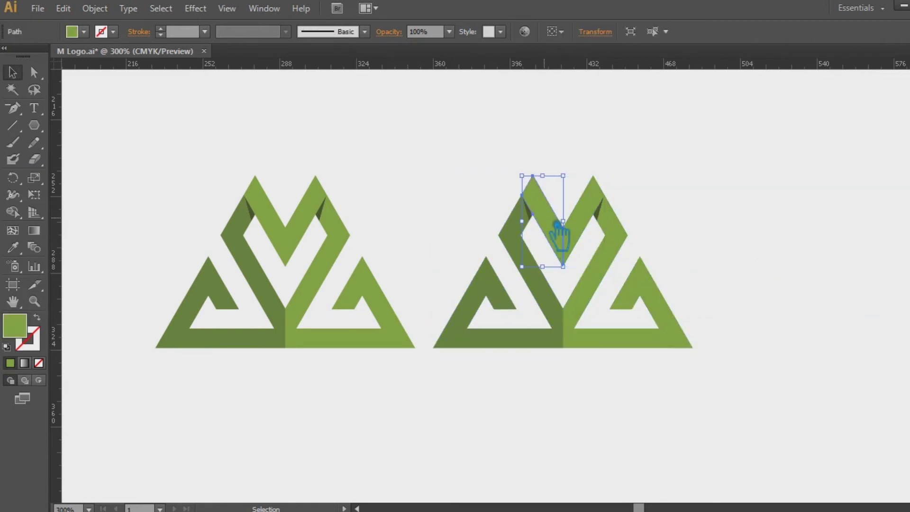
key("i")
left_click(521, 256)
key("v")
left_click(386, 164)
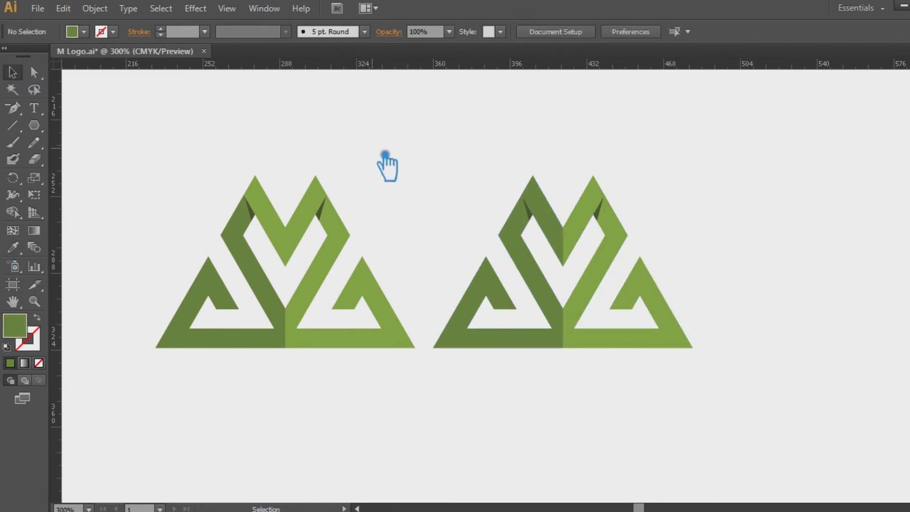
left_click(565, 243)
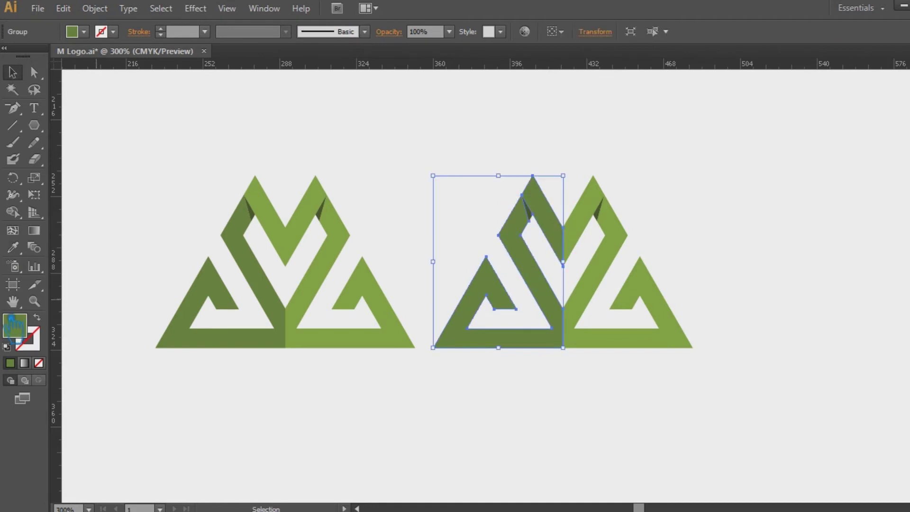
- Fill the copy's left half with an orange-brown chosen in the Color Picker
double_click(14, 325)
left_click(499, 335)
left_click(422, 226)
left_click_drag(436, 229, 435, 255)
left_click(635, 177)
left_click(702, 181)
- Reselect the left half and adjust its brown to a different shade
left_click(550, 284)
double_click(14, 325)
left_click_drag(402, 252, 392, 234)
left_click(536, 349)
left_click(405, 259)
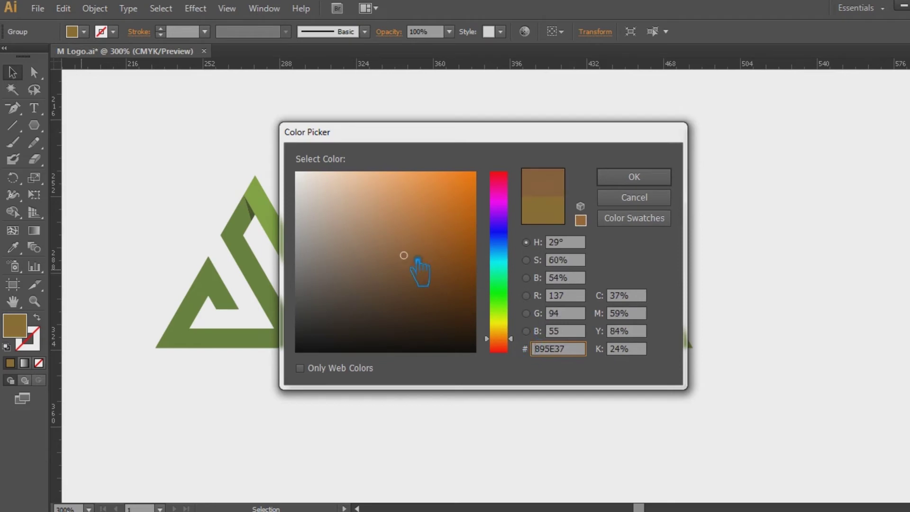
- Reselect the brown left half and confirm its current fill colour
left_click(634, 176)
left_click(687, 198)
left_click(545, 287)
double_click(34, 335)
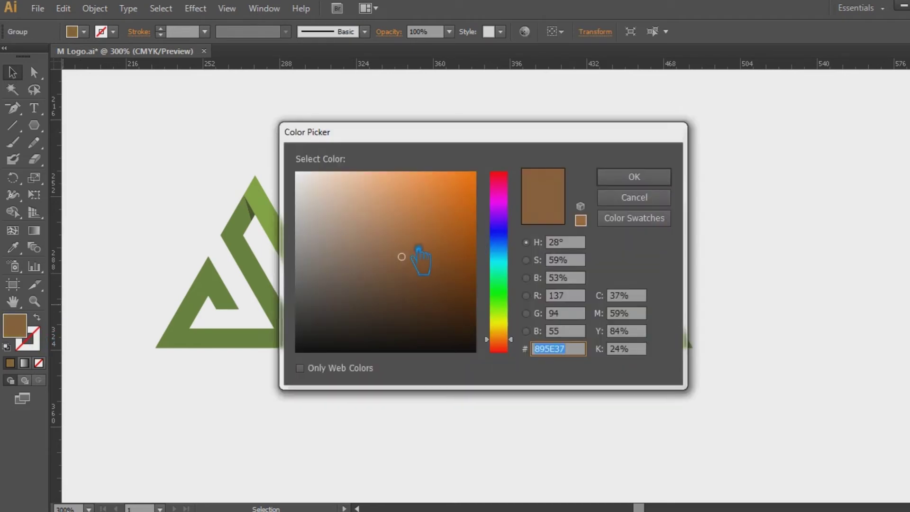
left_click(650, 183)
left_click(647, 223)
- Set the left half's fill to brown #AA7950 and zoom in on the logos
left_click(545, 287)
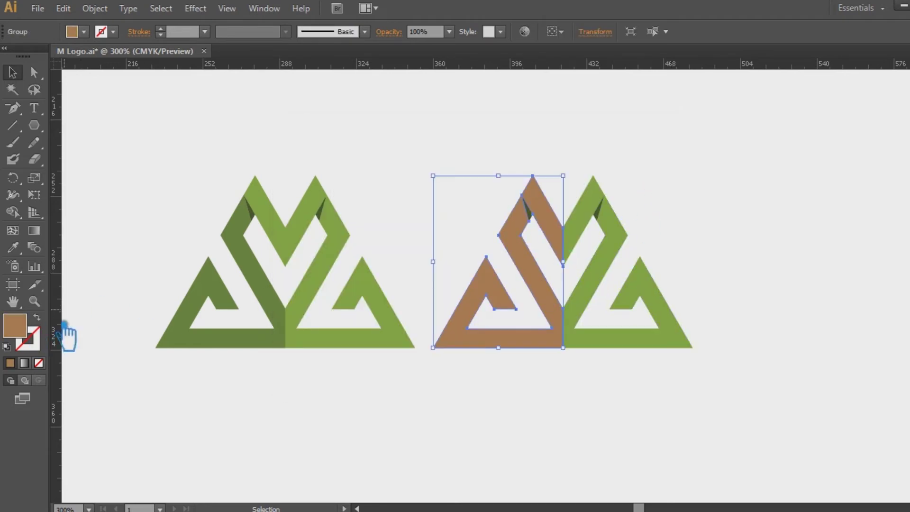
double_click(14, 325)
type("AA7950")
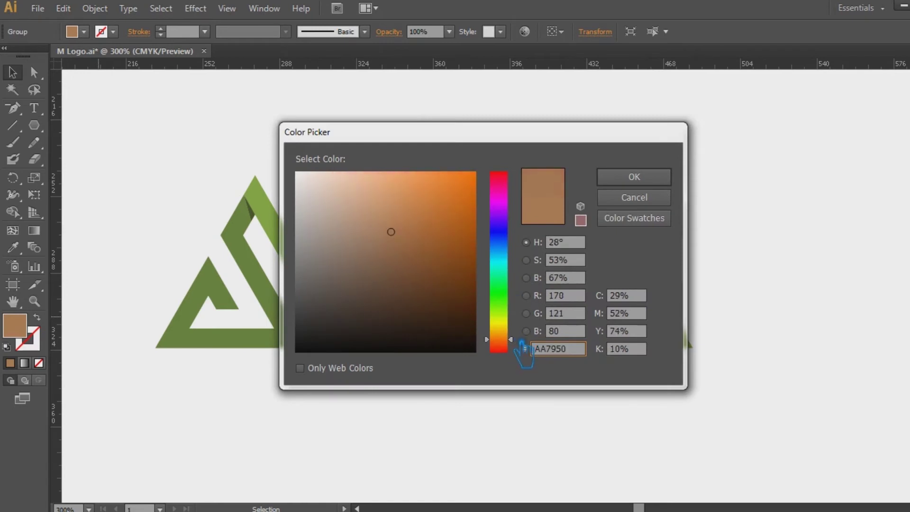
left_click(385, 264)
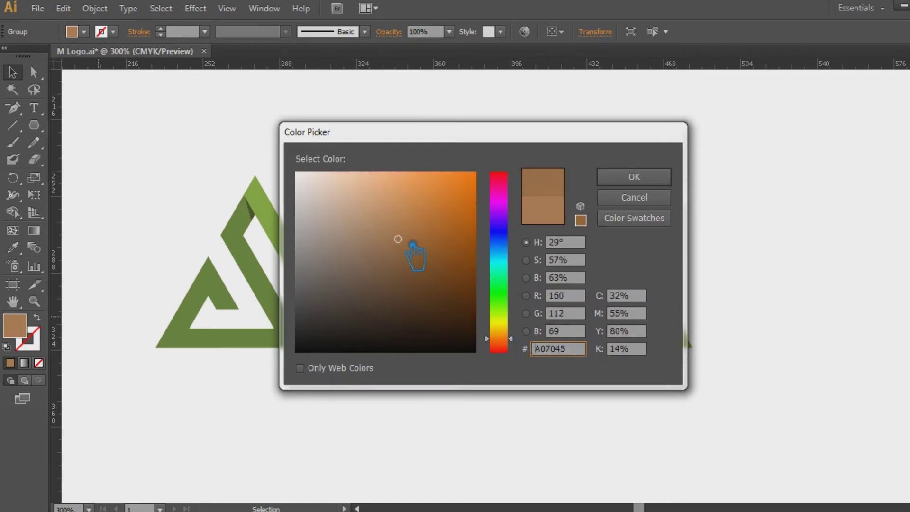
left_click(650, 183)
left_click(705, 226)
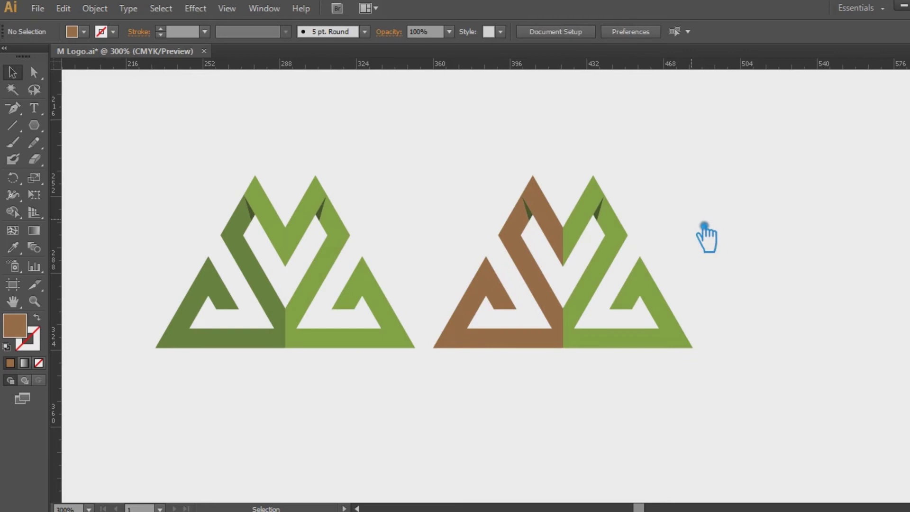
key("ctrl+equal")
left_click(626, 243)
- Eyedropper the brown onto the right half, then lighten it to a tan
key("i")
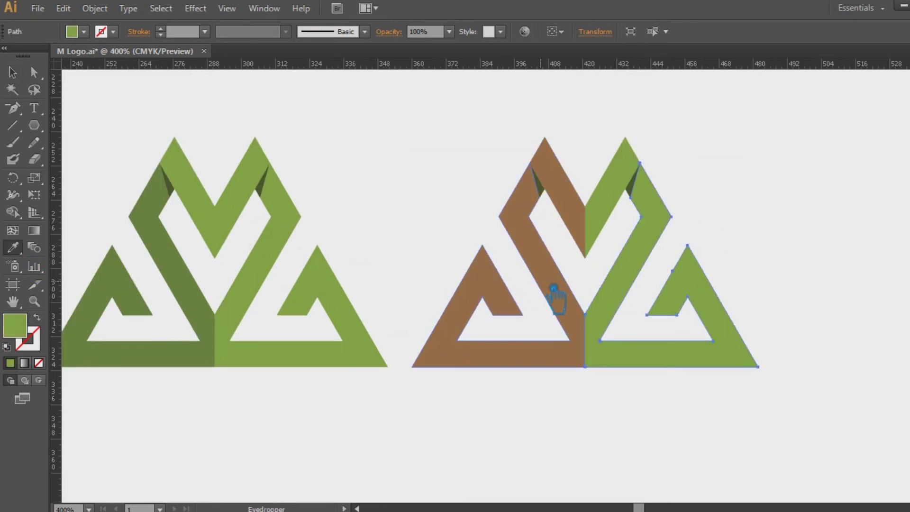
left_click(555, 296)
key("v")
left_click(624, 211)
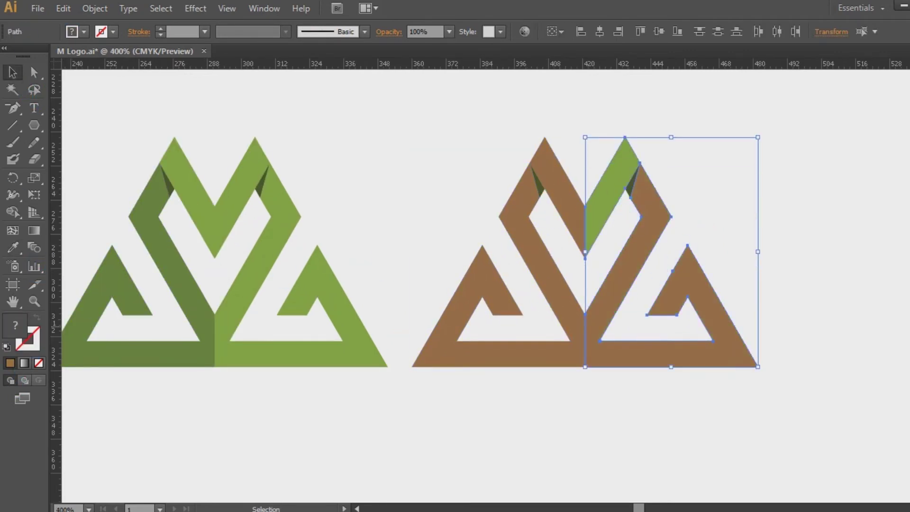
key("i")
double_click(14, 326)
left_click(387, 207)
key("Return")
key("v")
- Fill the two green corner slivers with a darker brown
left_click(551, 198)
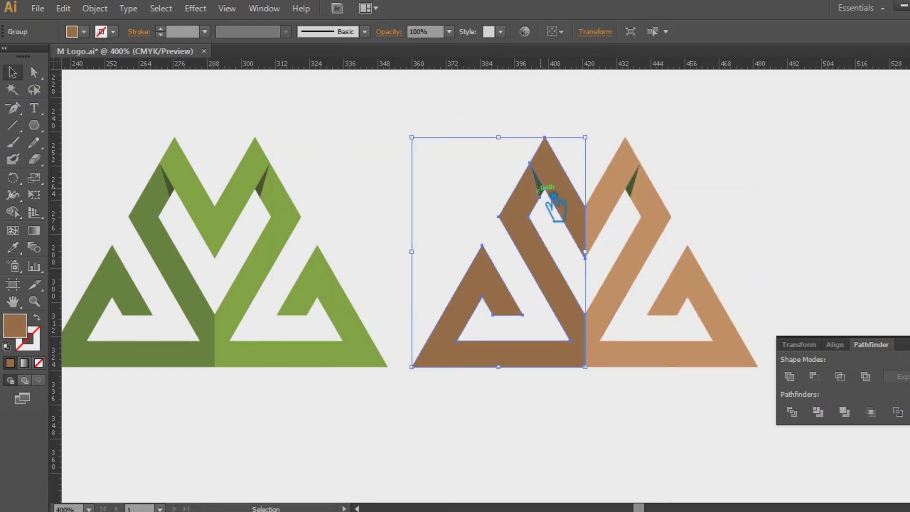
left_click(642, 208)
left_click(635, 190)
left_click(554, 198, "shift")
key("i")
left_click(541, 261)
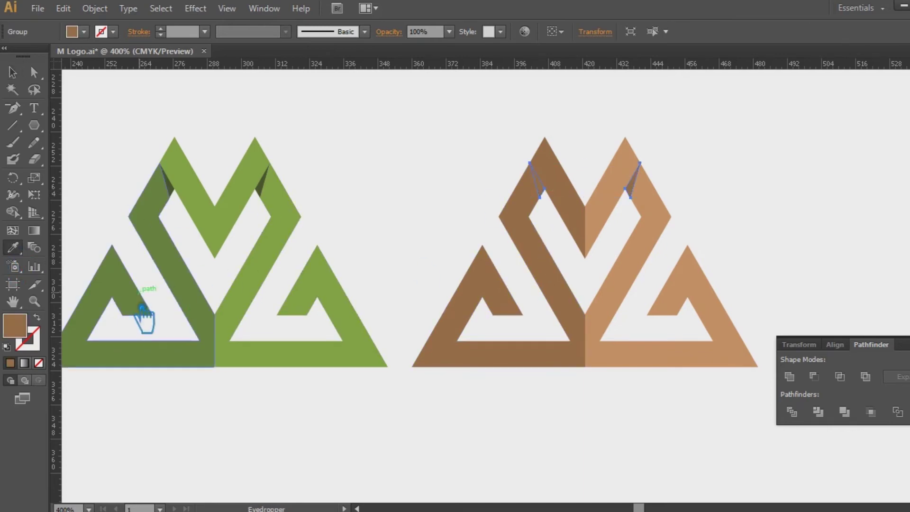
double_click(14, 326)
left_click(420, 272)
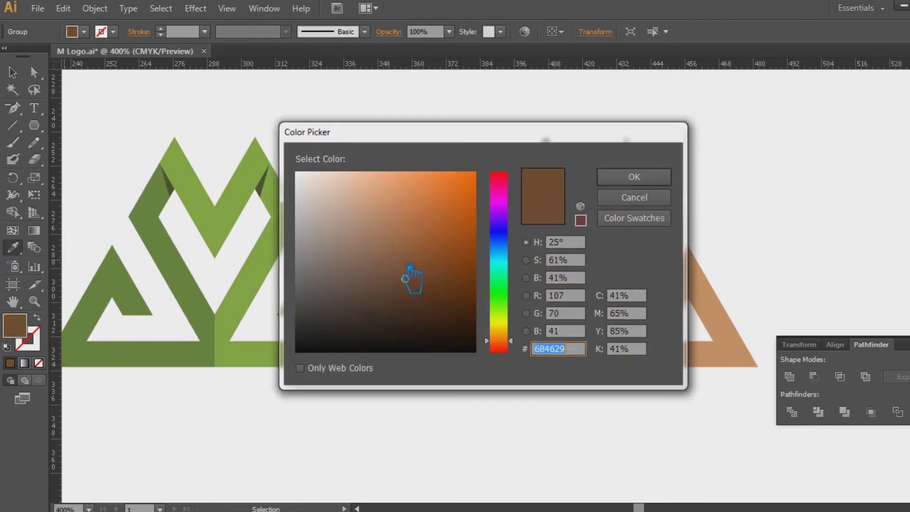
key("Return")
key("v")
- Recentre the view on both logos and select them
left_click(358, 122)
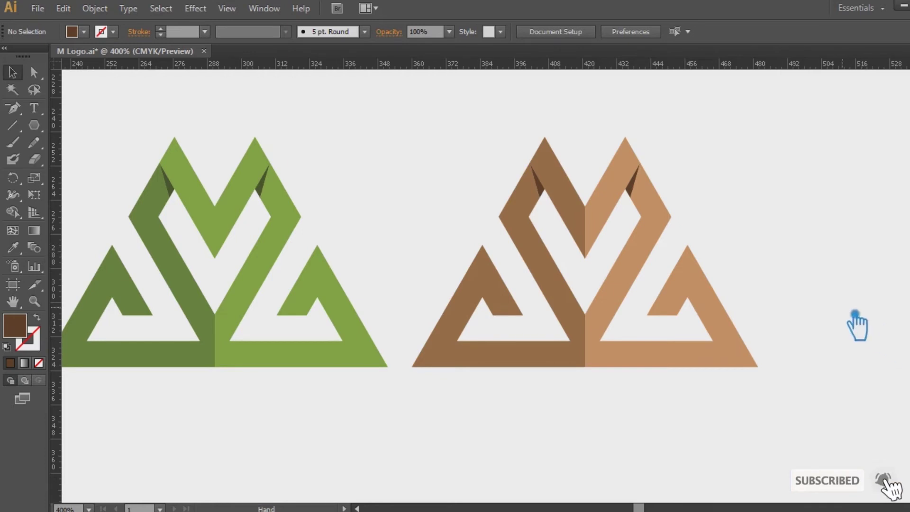
left_click_drag(848, 312, 889, 337)
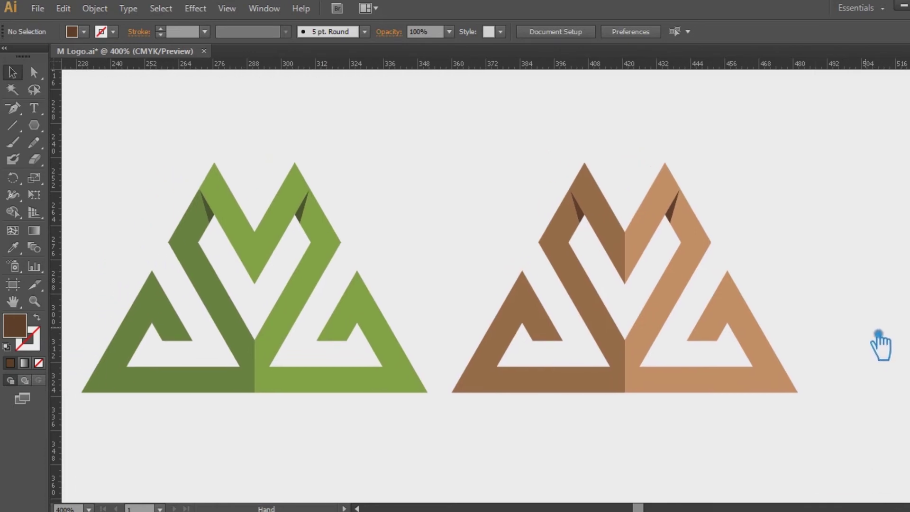
left_click_drag(834, 427, 185, 159)
- Shrink both logos slightly and sample a brown onto the M
mouse_move(801, 162)
left_mouse_down()
mouse_move(703, 195)
mouse_move(600, 210)
left_mouse_up()
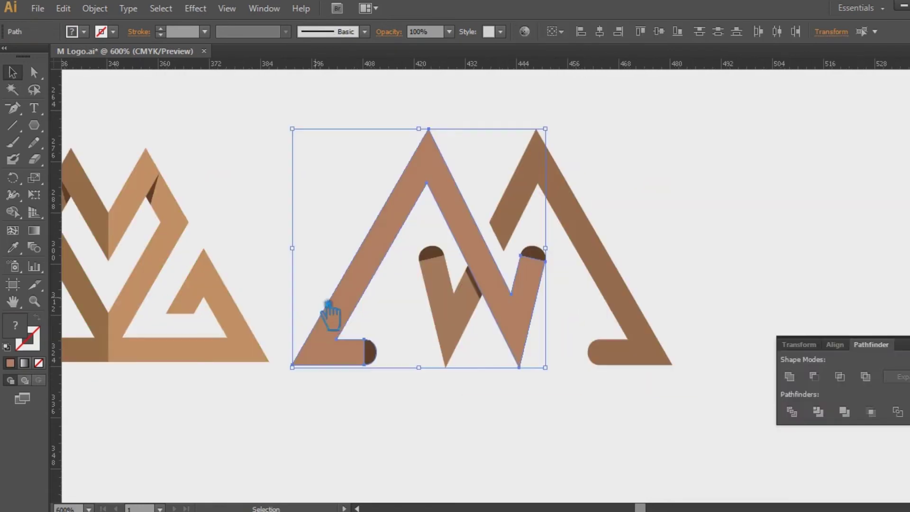
key("v")
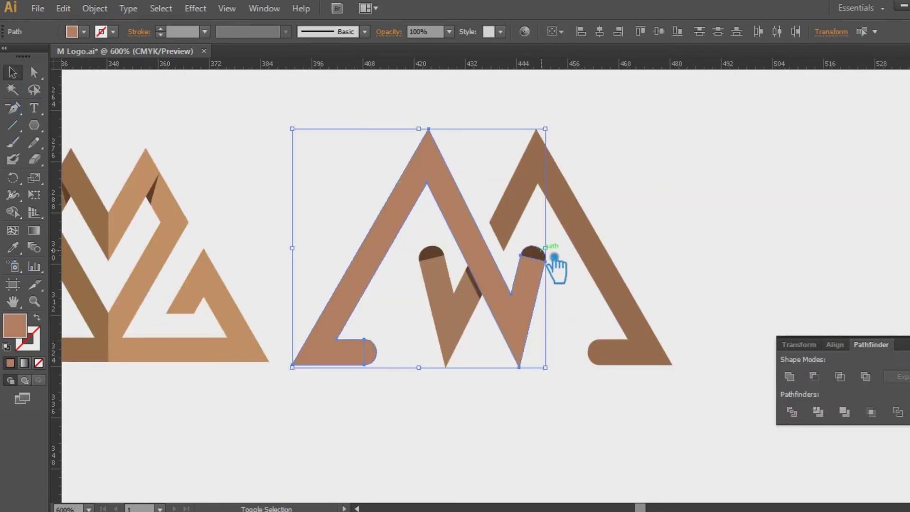
key("i")
left_click(403, 228)
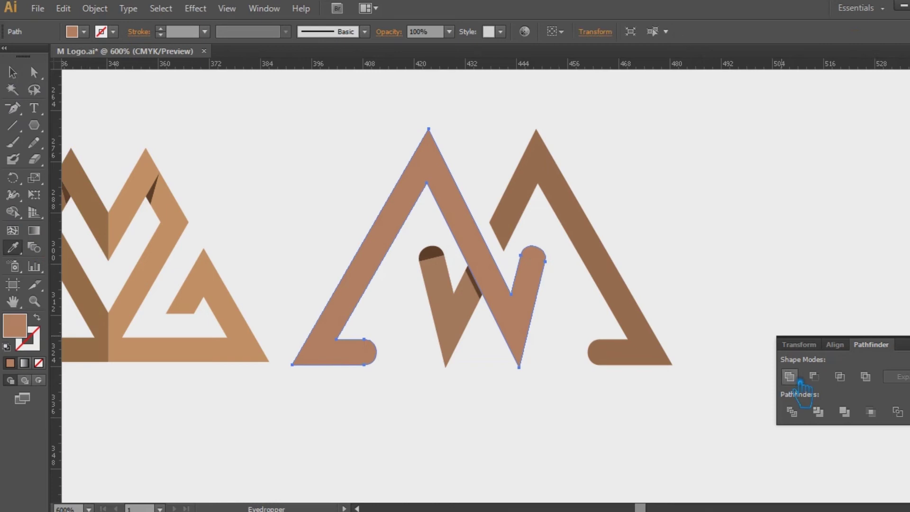
left_click(12, 72)
left_click(645, 156)
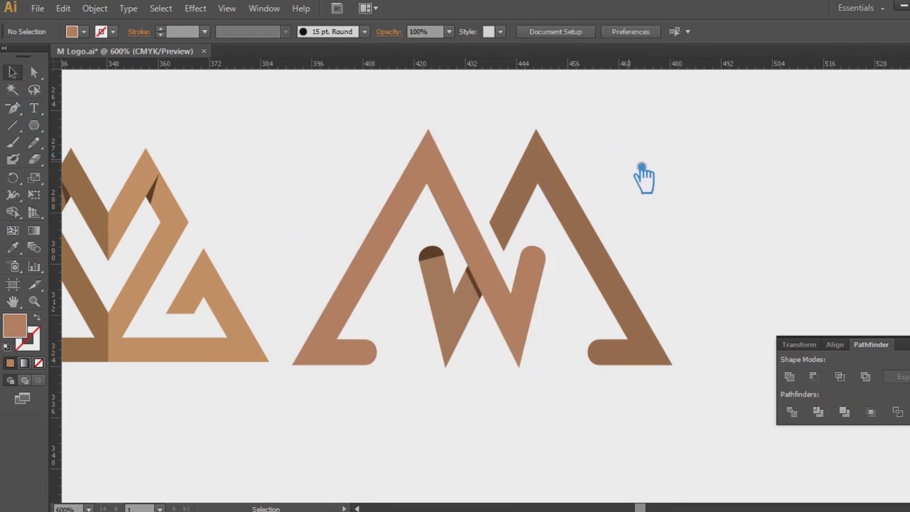
- Give the inner W's left stroke and its top cap one darker brown
left_click(446, 280)
left_click(432, 255, "shift")
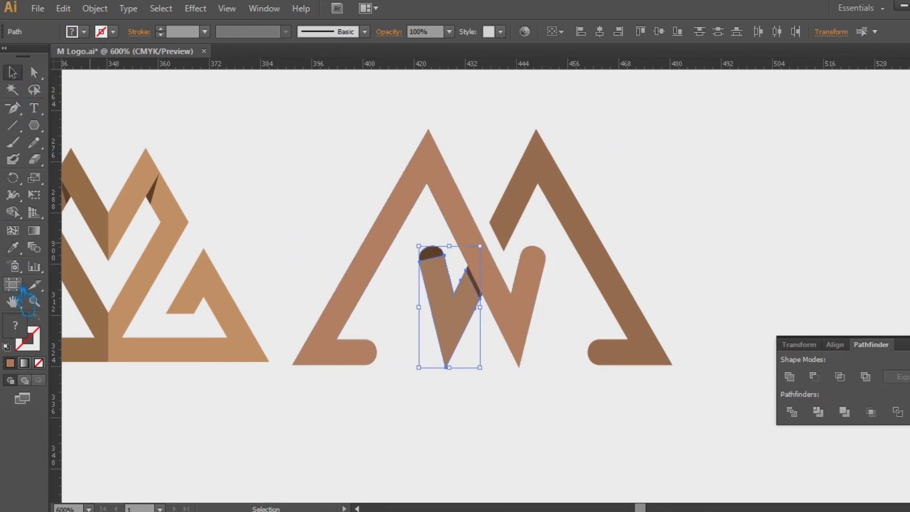
key("i")
left_click(576, 223)
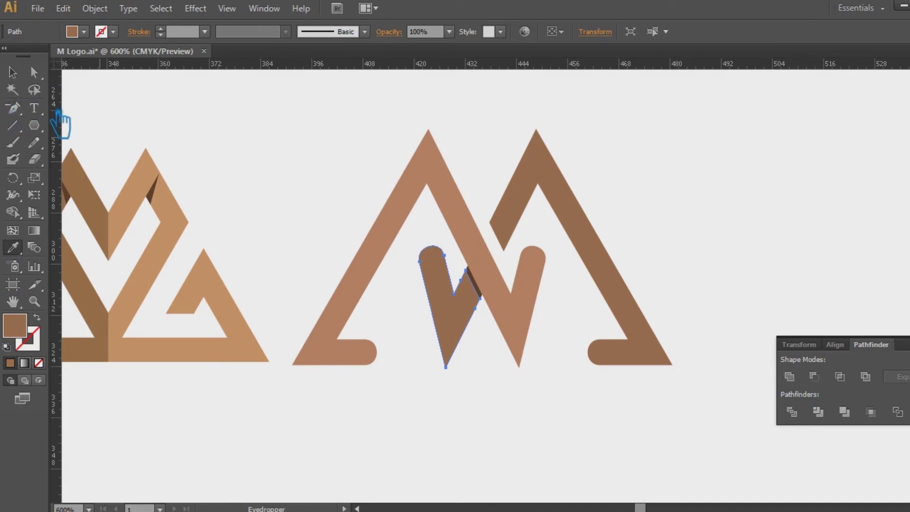
- Remove a stray anchor point to straighten the W stroke's edge
key("p")
left_click(473, 290)
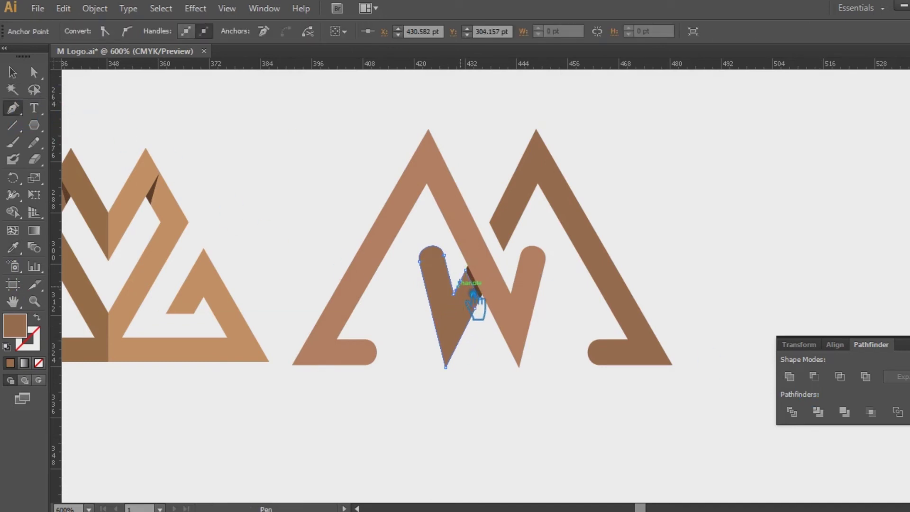
key("ctrl+z")
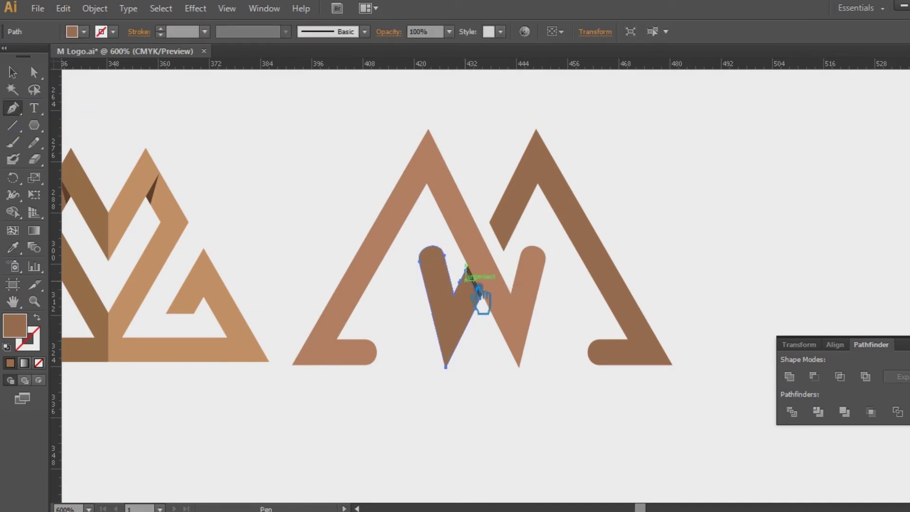
key("ctrl+shift+z")
left_click(474, 288)
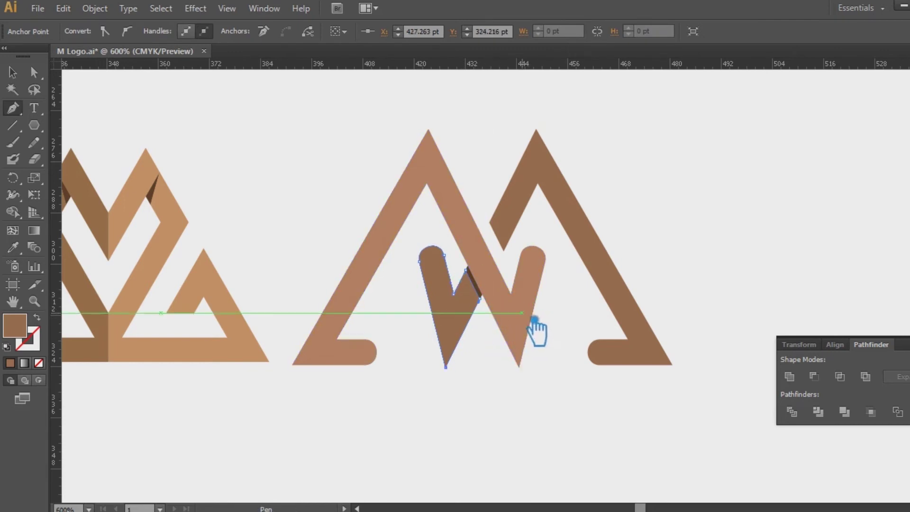
- Inspect the light diagonal and dark brown shapes, then zoom out to the whole logos
left_click(12, 72)
left_click(750, 211)
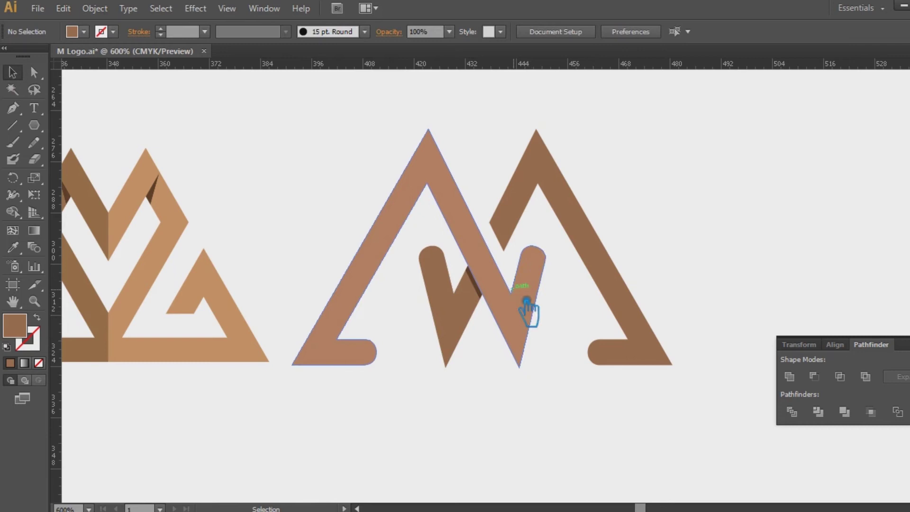
left_click(529, 294)
left_click(590, 219)
left_click(782, 233)
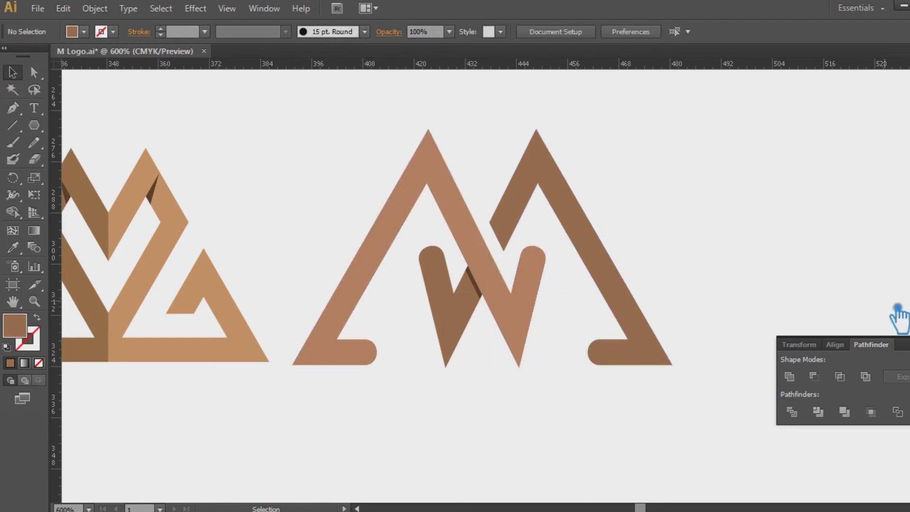
key("ctrl+minus")
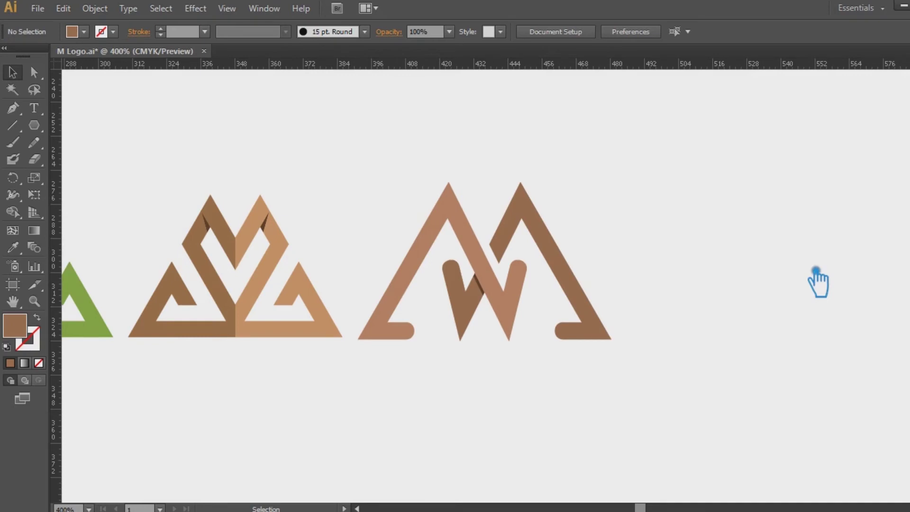
- Zoom in on the inner W and draw a cutting line across its left V
key("ctrl+plus")
key("ctrl+plus")
key("ctrl+plus")
key("ctrl+plus")
mouse_move(773, 242)
left_mouse_down()
mouse_move(844, 248)
mouse_move(748, 213)
mouse_move(900, 301)
mouse_move(388, 246)
left_mouse_up()
left_click_drag(646, 282, 554, 198)
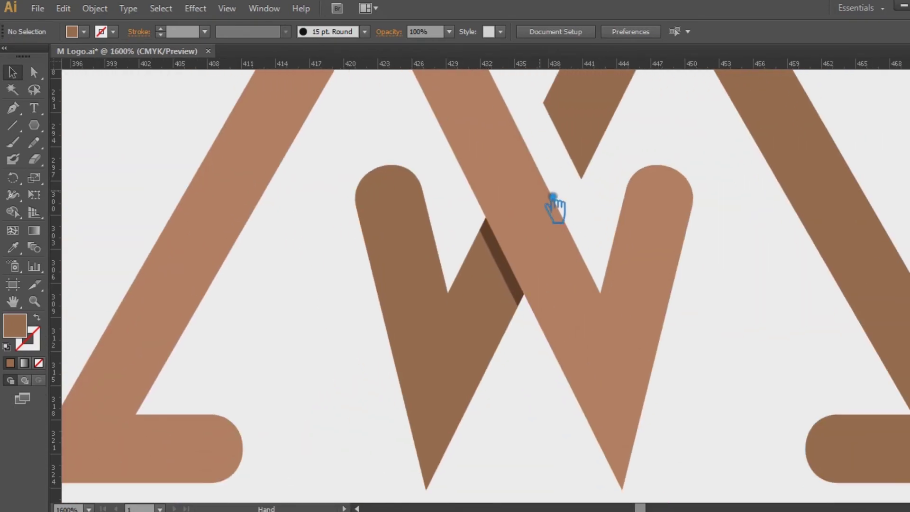
left_click(12, 125)
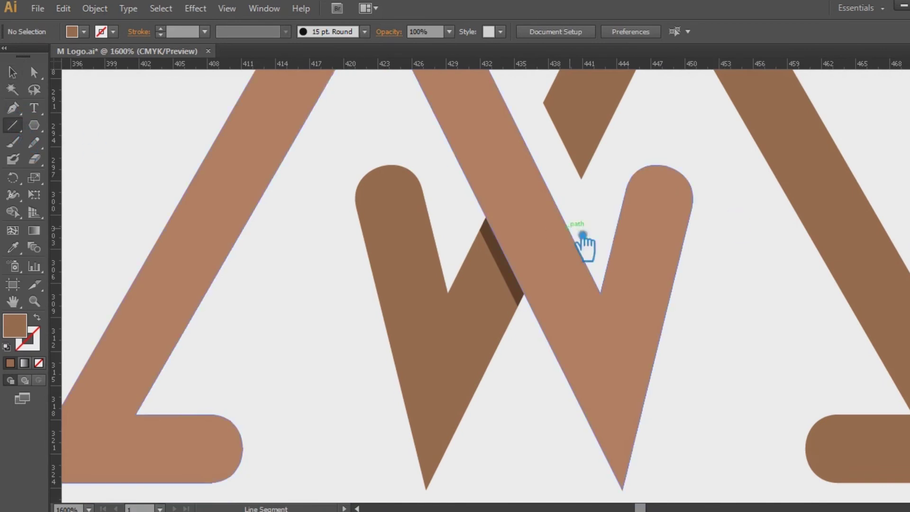
mouse_move(486, 219)
left_mouse_down()
mouse_move(512, 319)
mouse_move(536, 349)
left_mouse_up()
- Divide the left V along the cutting line and ungroup the pieces
key("ctrl")
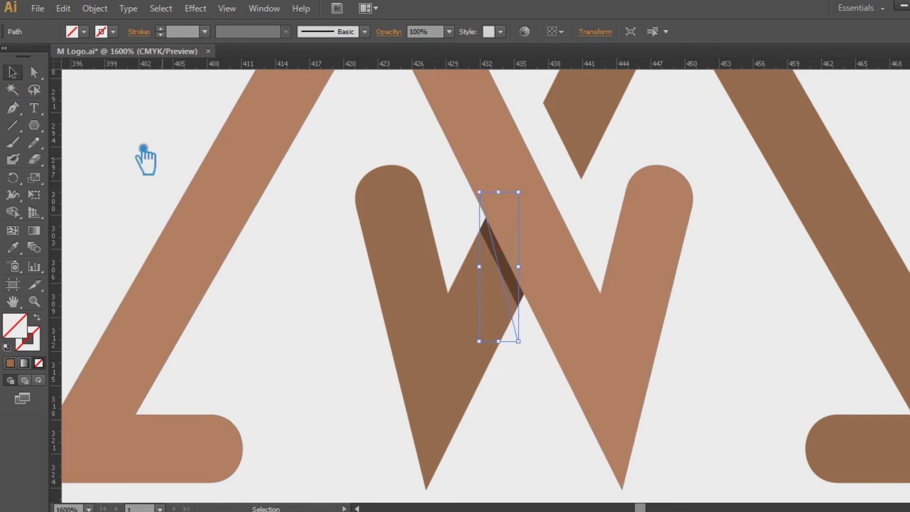
left_click(544, 392)
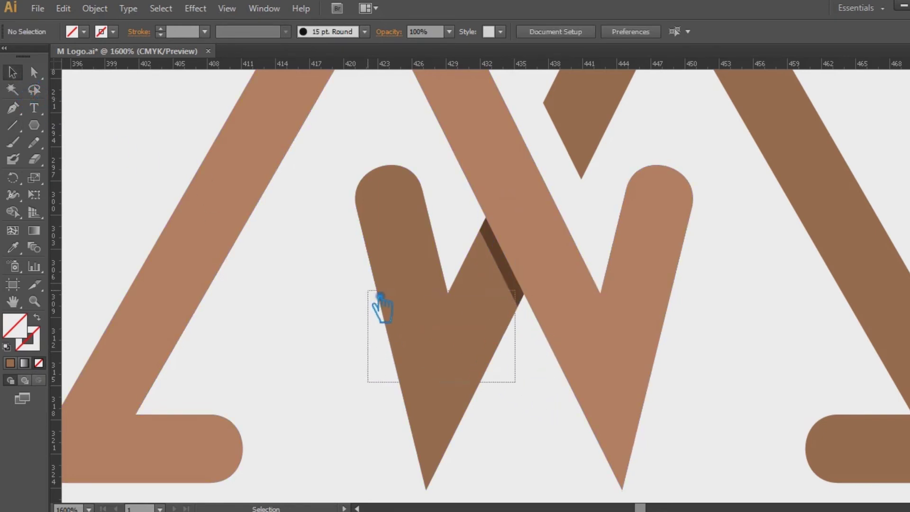
left_click_drag(516, 382, 380, 296)
key("shift+ctrl+F9")
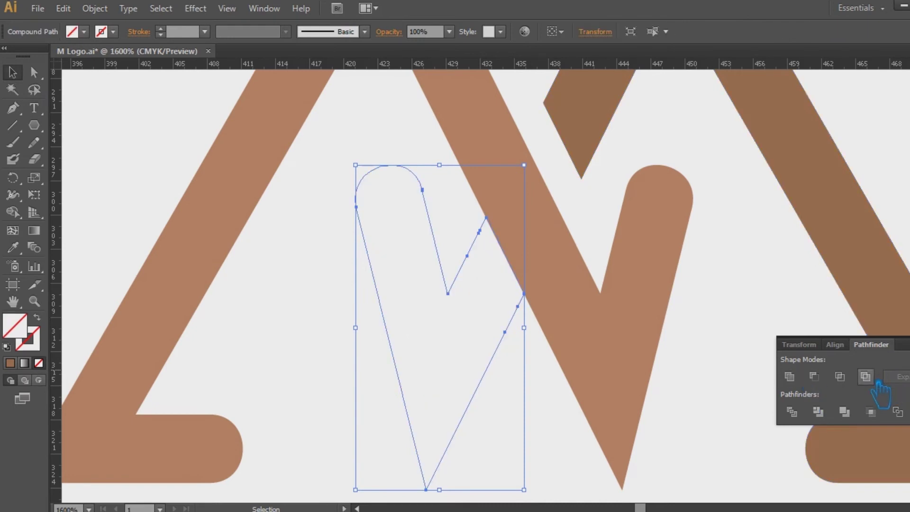
left_click(792, 412)
right_click(474, 318)
left_click(498, 407)
- Unite the V pieces into one shape filled with the sampled brown
left_click(424, 282)
key("shift+ctrl+F9")
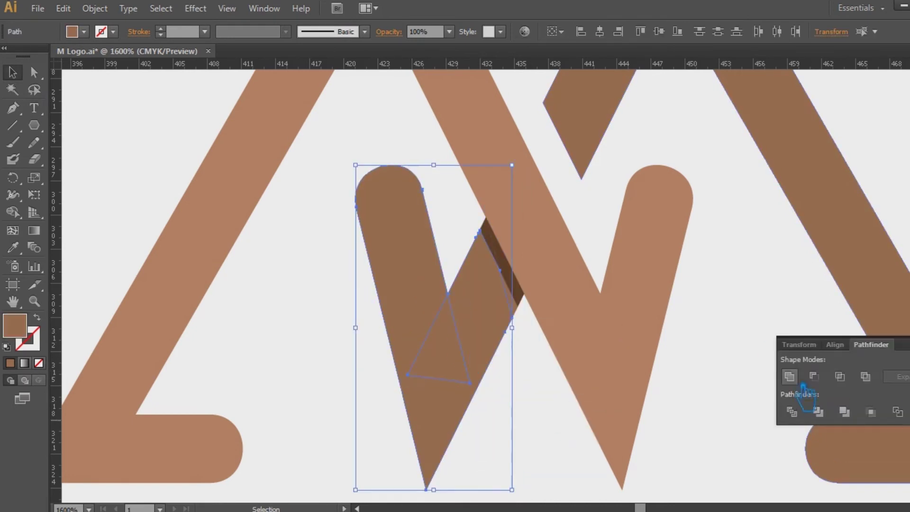
left_click(790, 376)
left_click(504, 285)
left_click(488, 264)
left_click(19, 246)
left_click(475, 326)
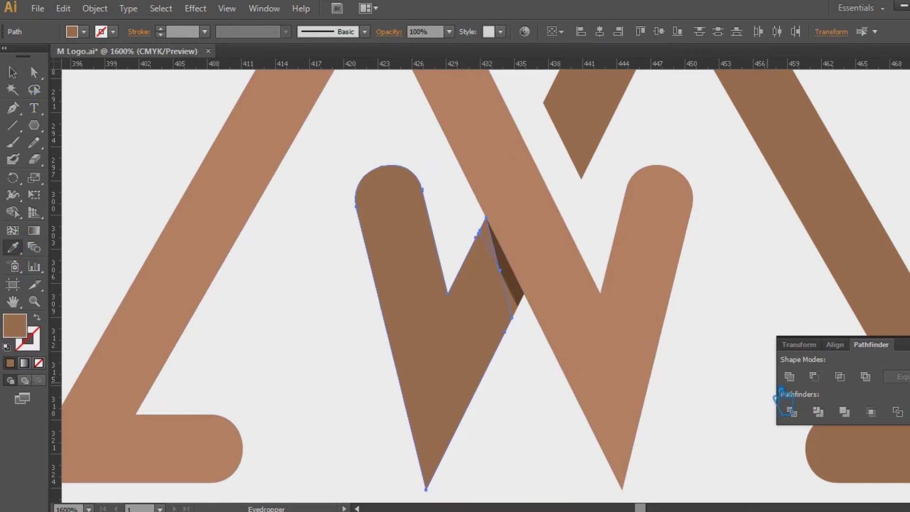
left_click(791, 377)
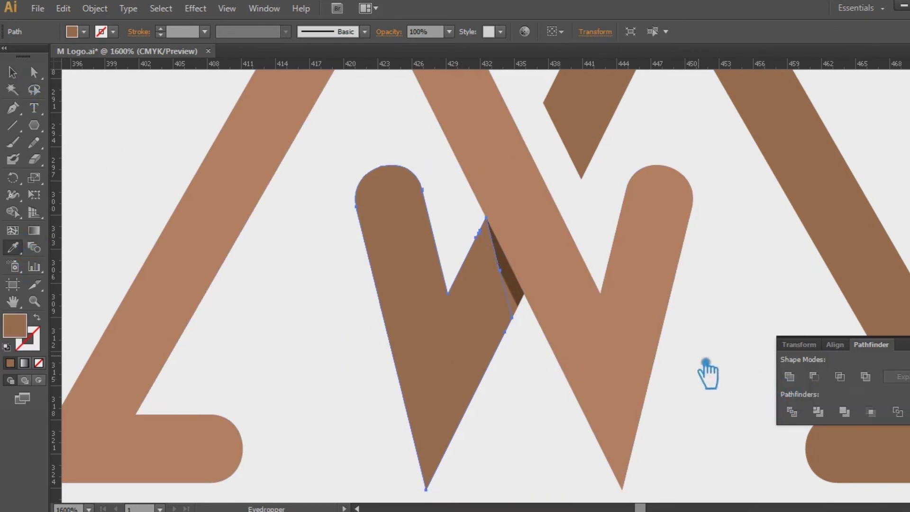
- Merge the dark sliver pieces into a single shadow shape
key("v")
left_click(529, 318)
left_click(524, 314)
left_click(524, 288, "shift")
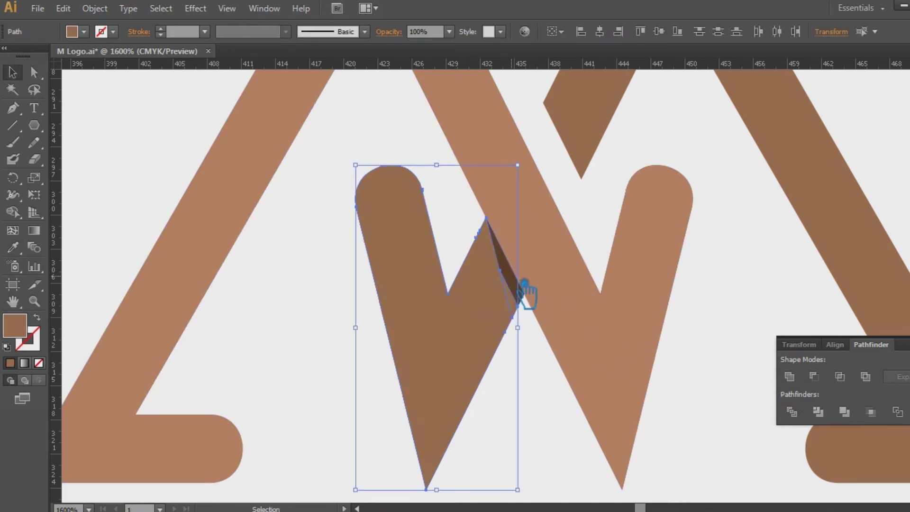
left_click(527, 313)
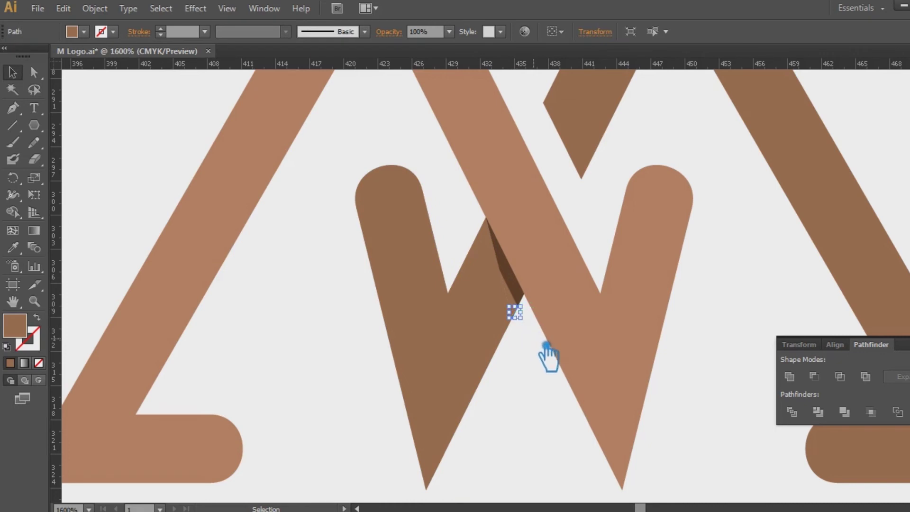
left_click(528, 314)
left_click(789, 377)
- Trim extra anchor points from the left V outline and zoom out
key("p")
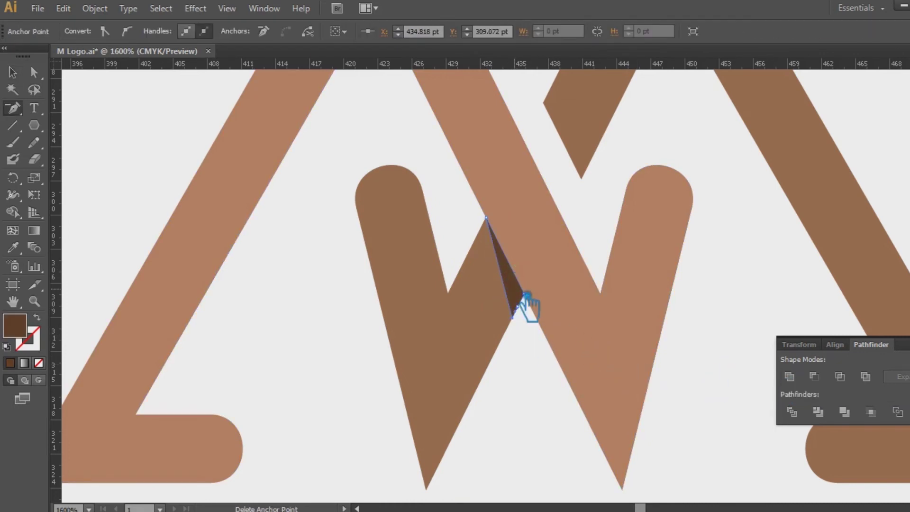
key("v")
left_click(545, 442)
left_click(478, 355)
key("p")
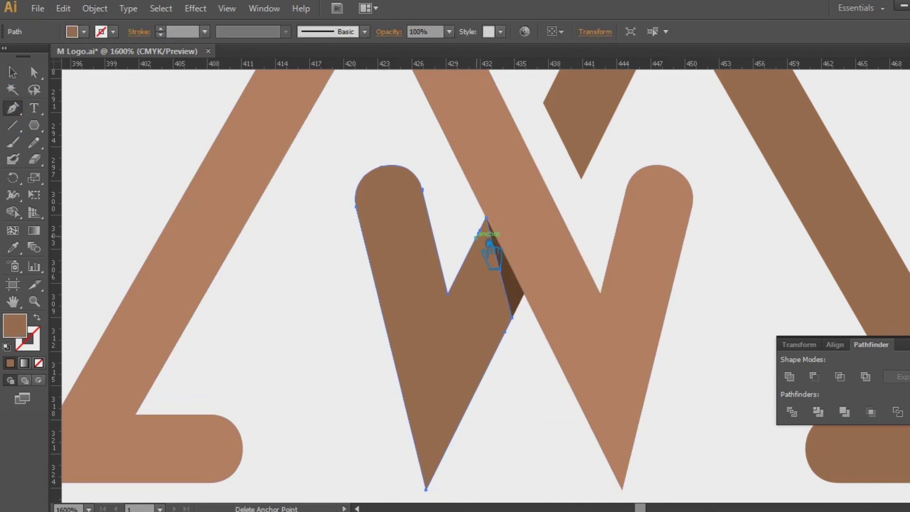
left_click(489, 246)
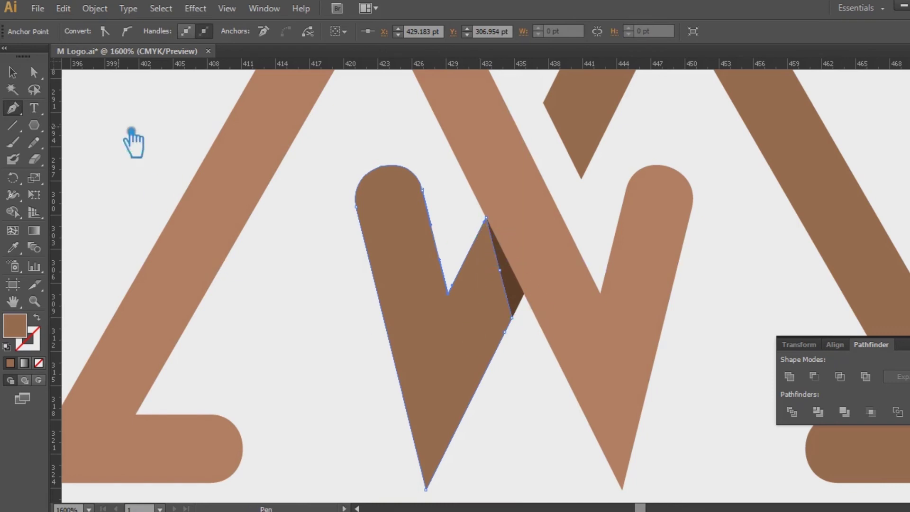
key("v")
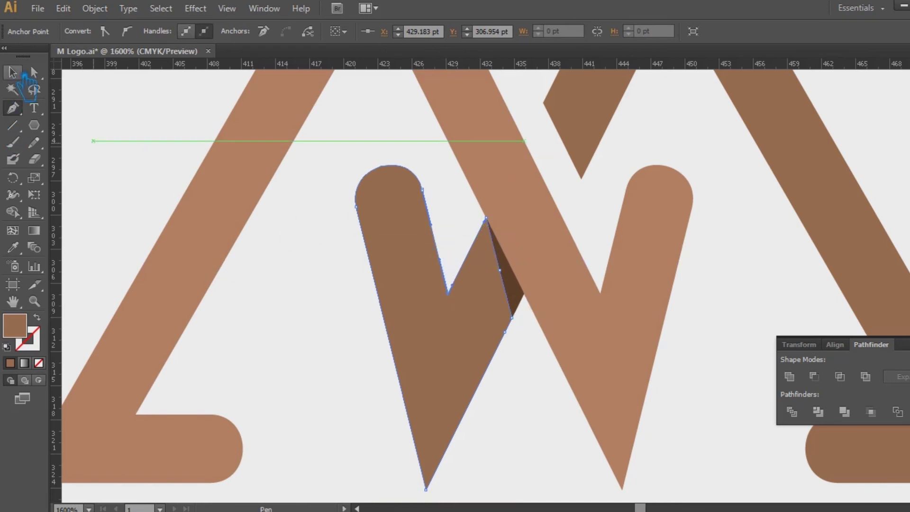
key("minus")
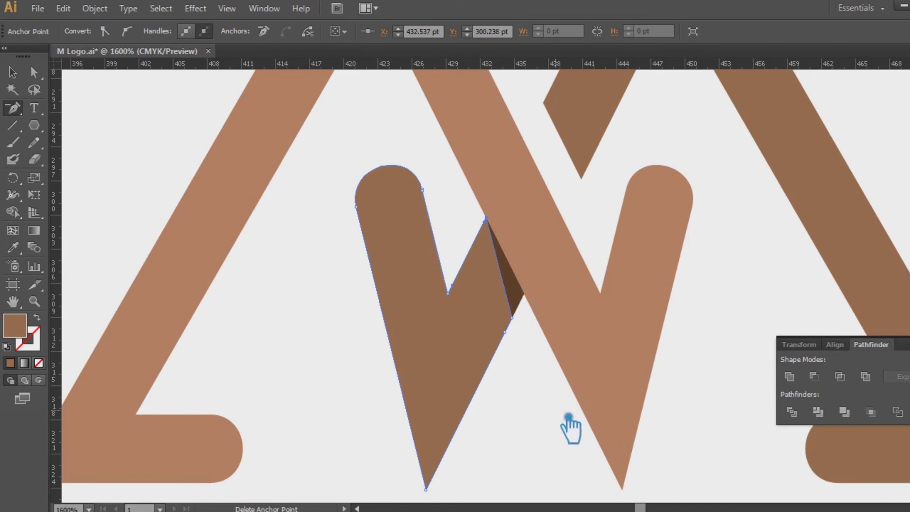
key("v")
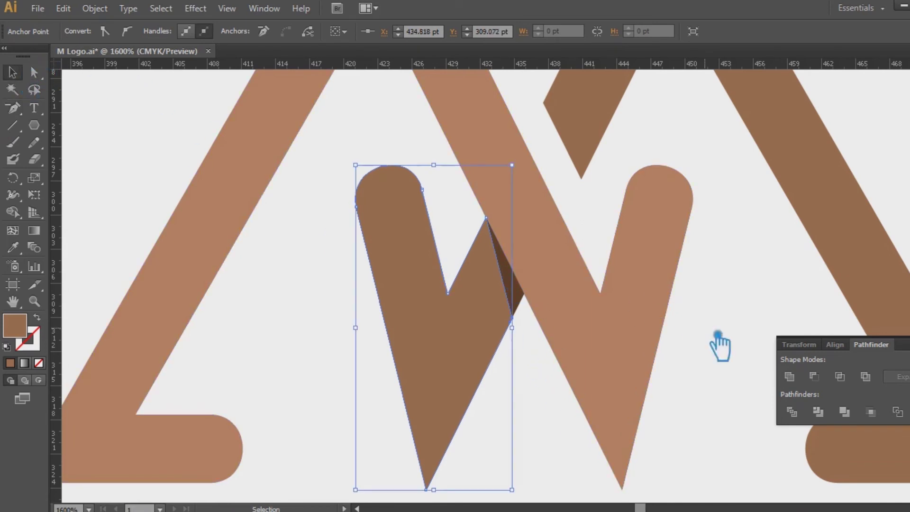
left_click(717, 335)
key("ctrl+minus")
key("ctrl+minus")
key("ctrl+minus")
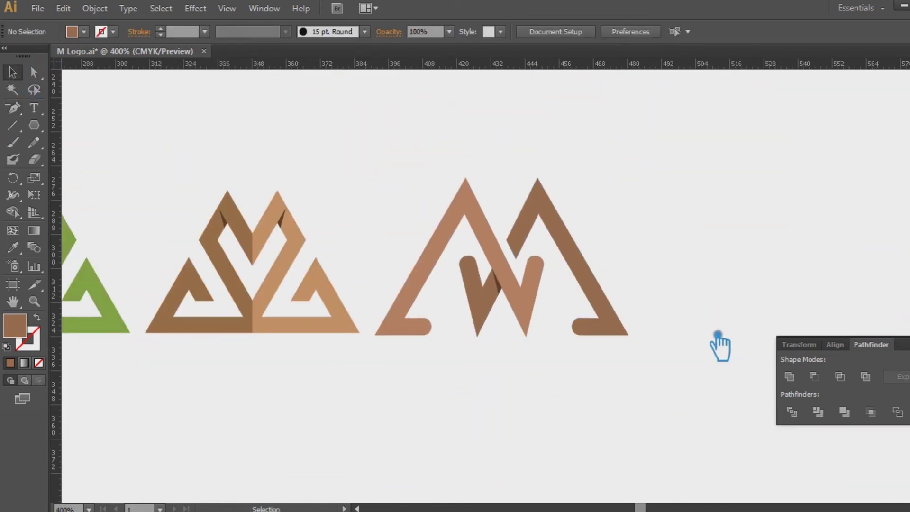
- Tidy the rounded-stroke M, group its pieces and nudge it slightly right
mouse_move(707, 356)
left_mouse_down()
mouse_move(808, 367)
mouse_move(730, 197)
mouse_move(691, 204)
mouse_move(728, 188)
left_mouse_up()
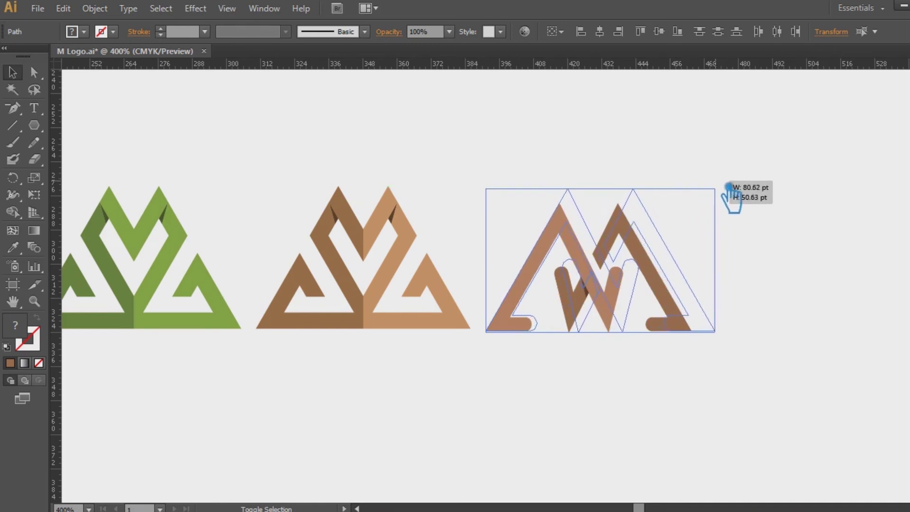
left_click_drag(728, 189, 727, 188)
scroll(602, 393, "left", 3)
left_click_drag(581, 334, 586, 317)
left_click_drag(789, 413, 569, 218)
key("ctrl+g")
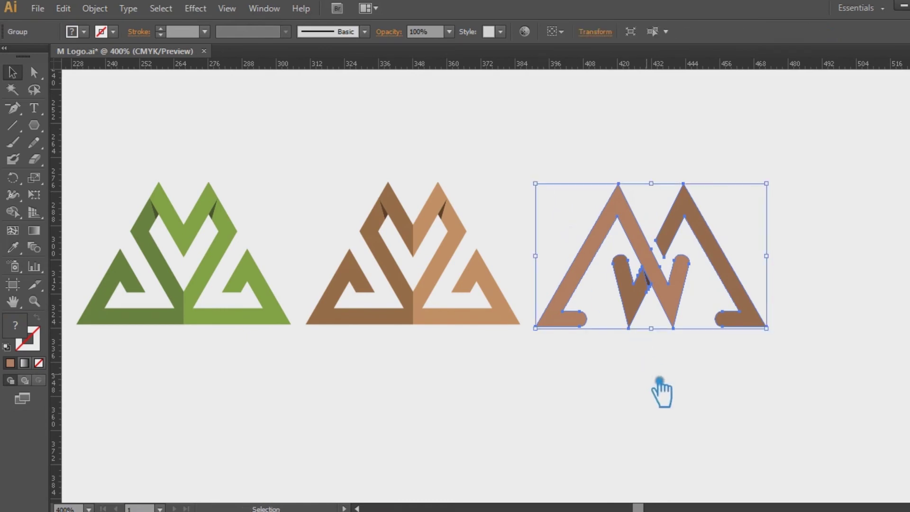
left_click(658, 378)
left_click_drag(668, 284, 674, 284)
left_click(659, 380)
- Try even spacing, undo it, and realign part of the middle logo
key("ctrl+a")
left_click(777, 31)
key("ctrl+z")
key("a")
left_click(574, 379)
mouse_move(487, 367)
left_mouse_down()
mouse_move(494, 335)
mouse_move(362, 183)
left_mouse_up()
key("v")
key("ctrl+a")
- Remove the middle logo's leftover stray path and group its pieces
left_click(362, 183)
left_click(435, 233)
key("Delete")
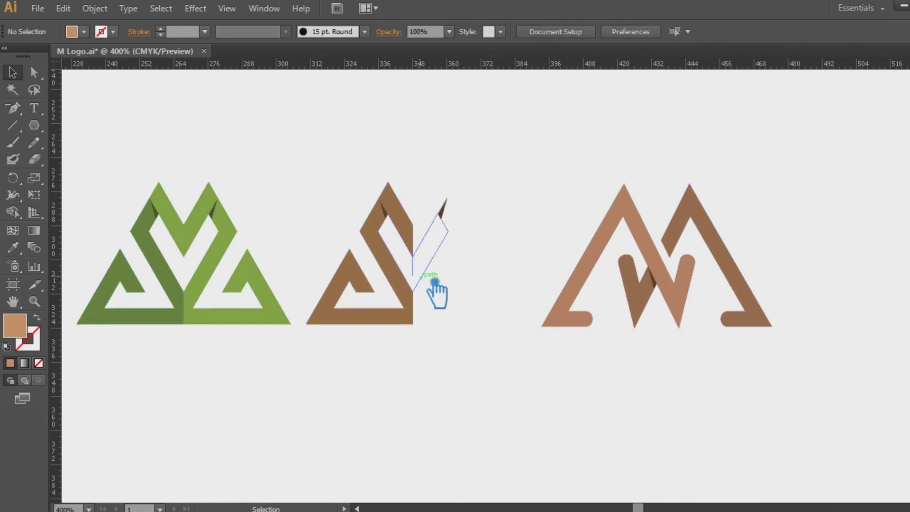
left_click(434, 291)
key("Delete")
left_click_drag(439, 282, 315, 128)
left_click(397, 360)
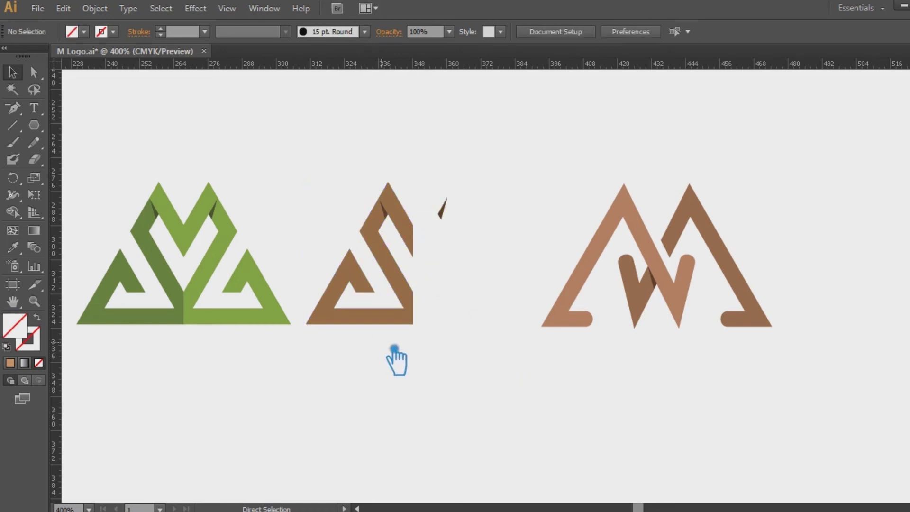
key("ctrl+z")
left_click_drag(498, 382, 350, 175)
key("ctrl+g")
- Align the three logos along their bottom edges and distribute them evenly
left_click_drag(669, 417, 161, 168)
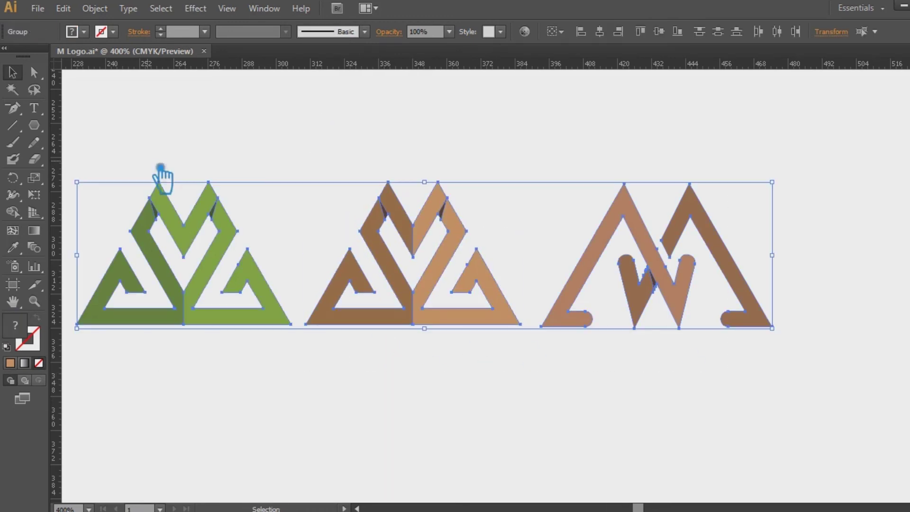
left_click(678, 31)
left_click(777, 31)
left_click(572, 324)
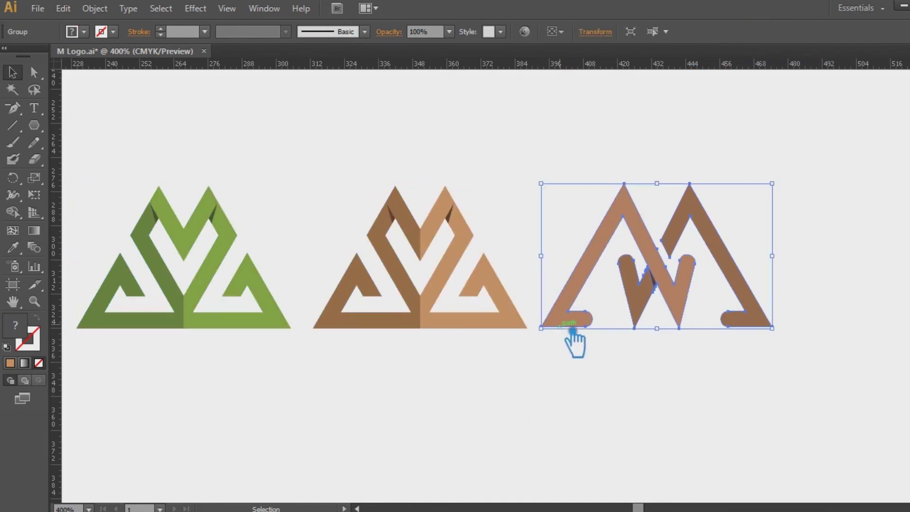
left_click(577, 419)
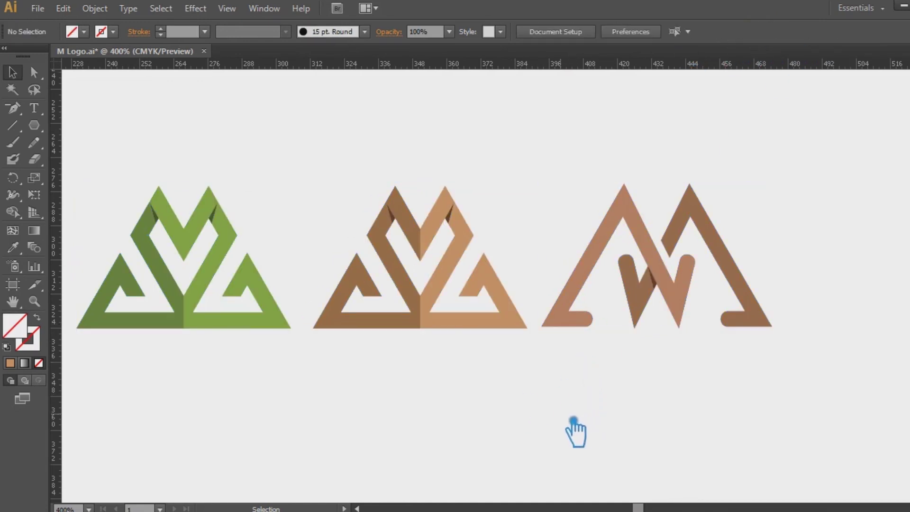
- Ungroup the rounded M and fill its left stroke with the first logo's light green
left_click(666, 251)
right_click(666, 251)
left_click(691, 327)
left_click(638, 211)
left_click(13, 248)
left_click(234, 261)
left_click(12, 72)
left_click(641, 451)
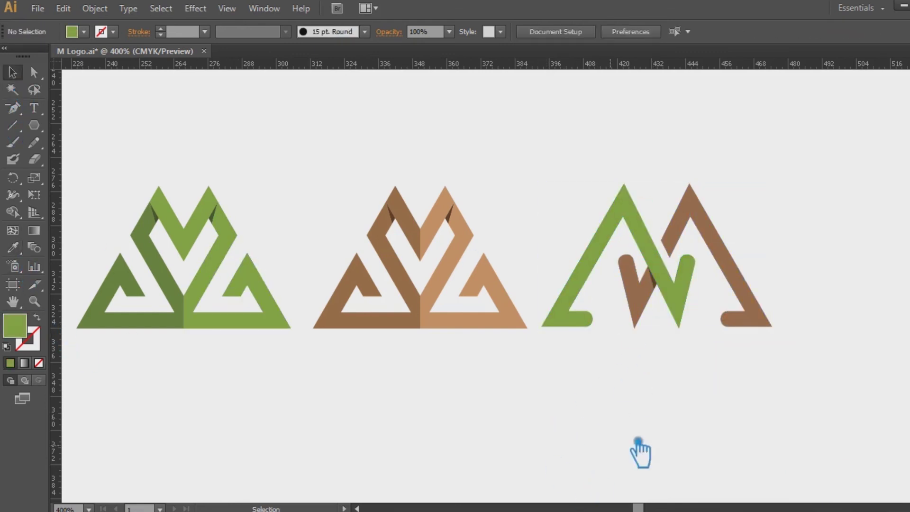
- Eyedropper the first logo's dark green onto the M's V piece and right stroke
left_click(670, 290)
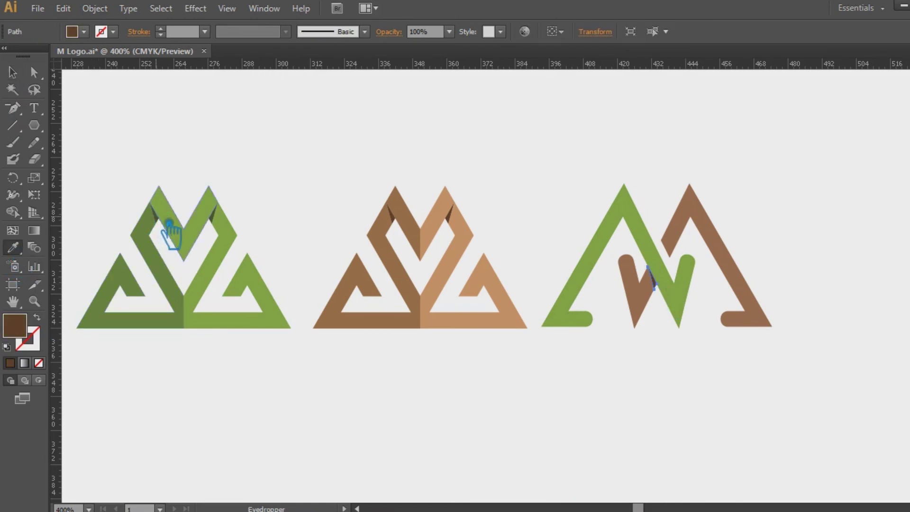
left_click(225, 232)
key("v")
left_click(558, 364)
left_click(654, 306)
left_click(16, 250)
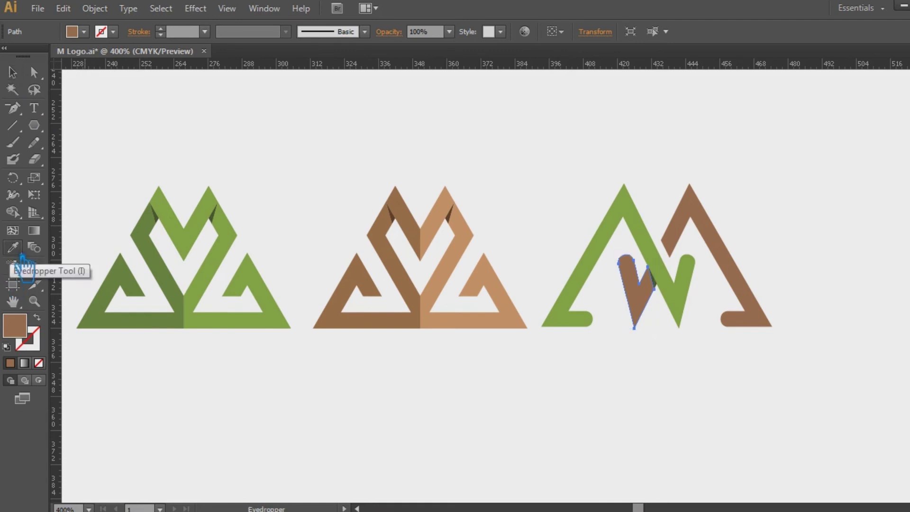
left_click(680, 190, "ctrl")
left_click(652, 301)
key("v")
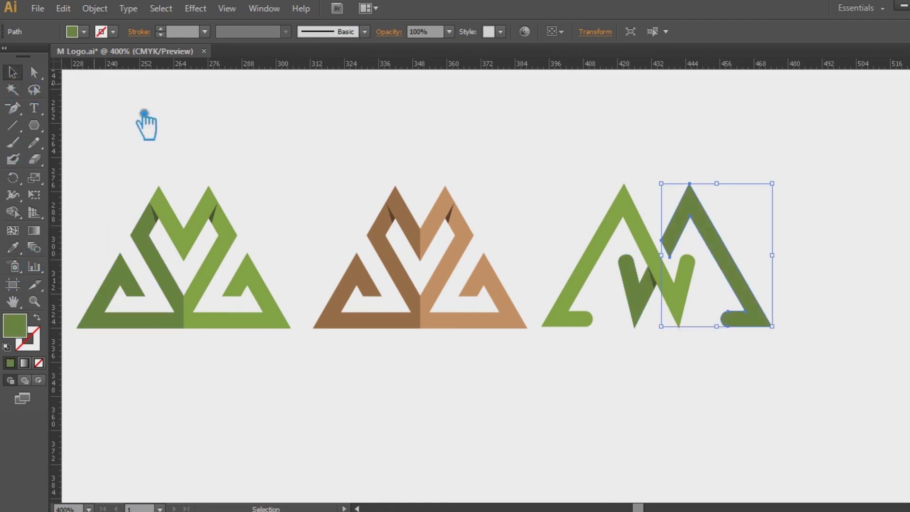
left_click(678, 398)
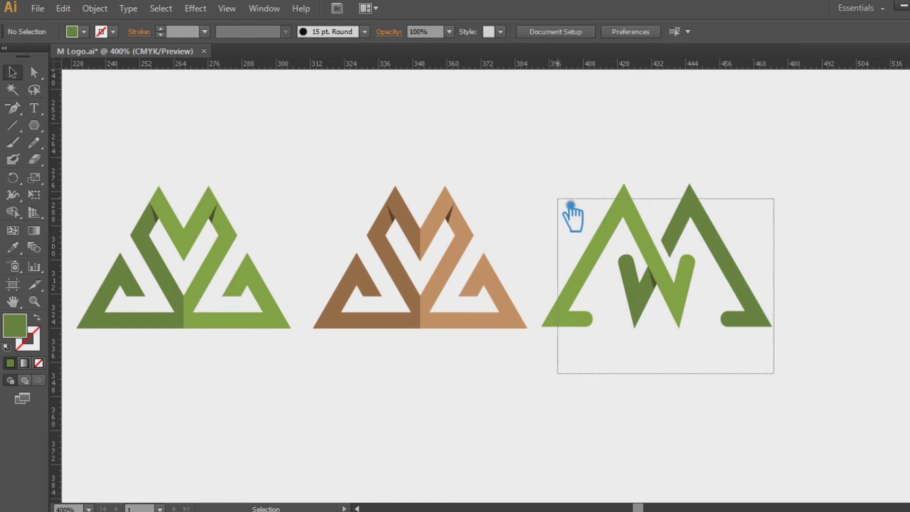
- Resize the green rounded M slightly using its bounding box
left_click_drag(774, 375, 570, 204)
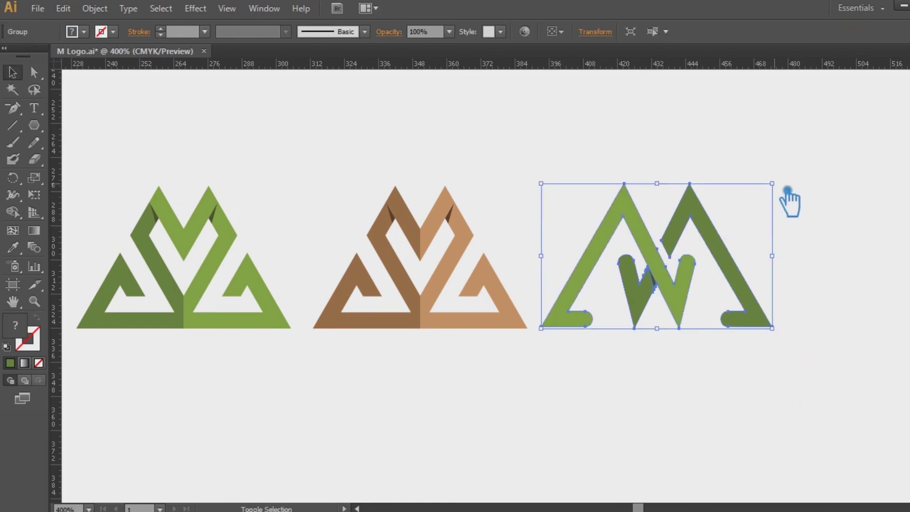
left_click(859, 308)
left_click(771, 327)
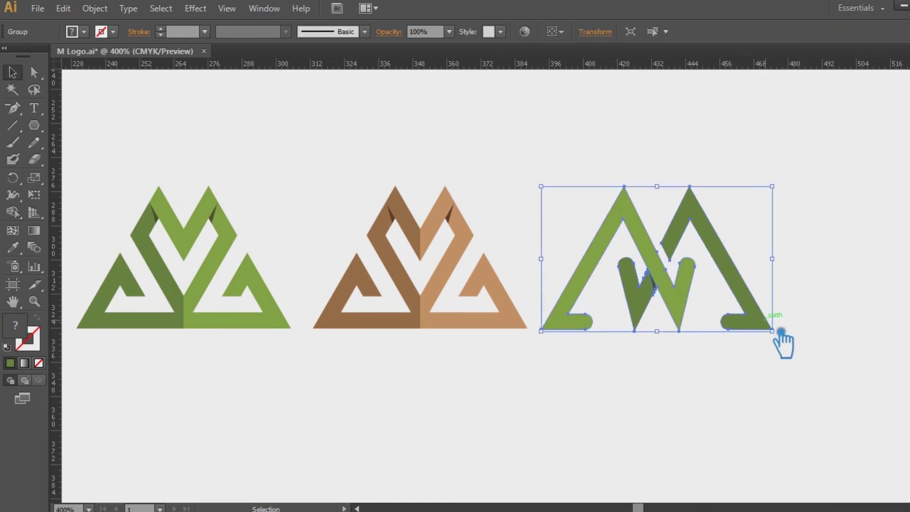
mouse_move(775, 184)
left_mouse_down()
mouse_move(759, 206)
mouse_move(739, 202)
left_mouse_up()
left_click(806, 258)
left_click(693, 240)
left_click(838, 260)
left_click(697, 258)
- Place a duplicate of the green rounded M further right in the row
left_click(771, 341)
left_click(647, 305)
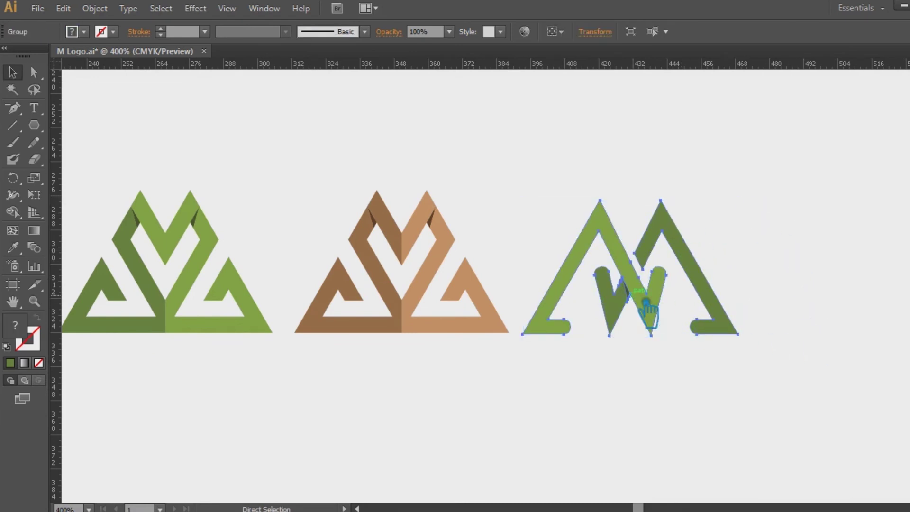
left_click(736, 443)
left_click_drag(666, 298, 893, 304)
- Select all four M logos, align their bottoms and distribute them evenly
left_click(783, 421)
mouse_move(782, 421)
left_mouse_down()
mouse_move(739, 435)
mouse_move(756, 427)
left_mouse_up()
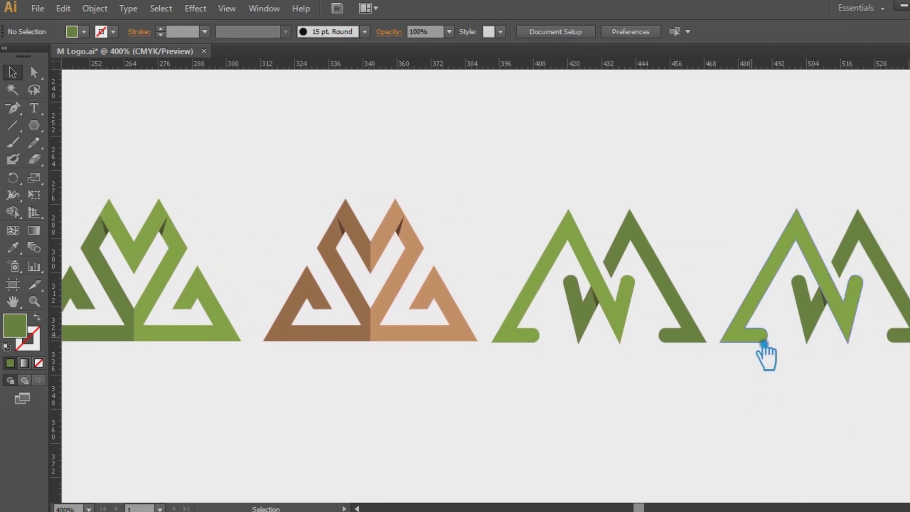
left_click_drag(797, 377, 271, 306)
left_click_drag(845, 417, 234, 230)
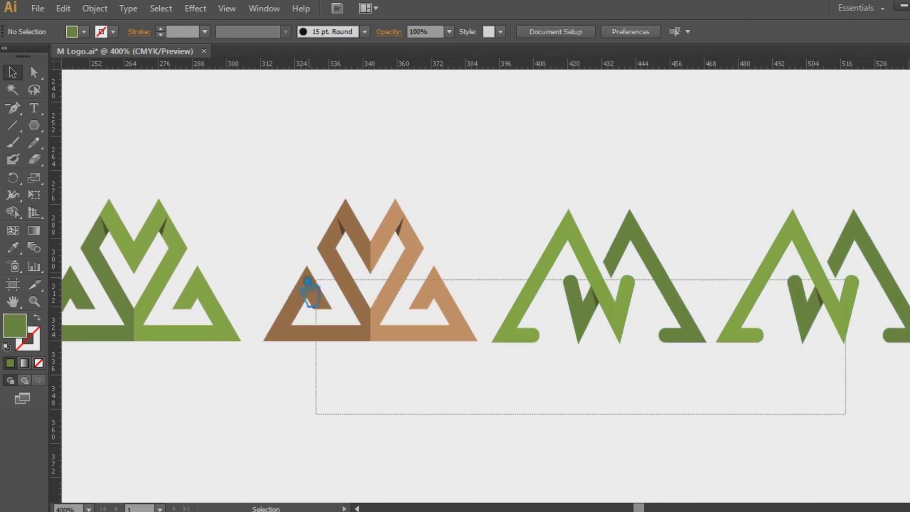
left_click(678, 31)
left_click(777, 32)
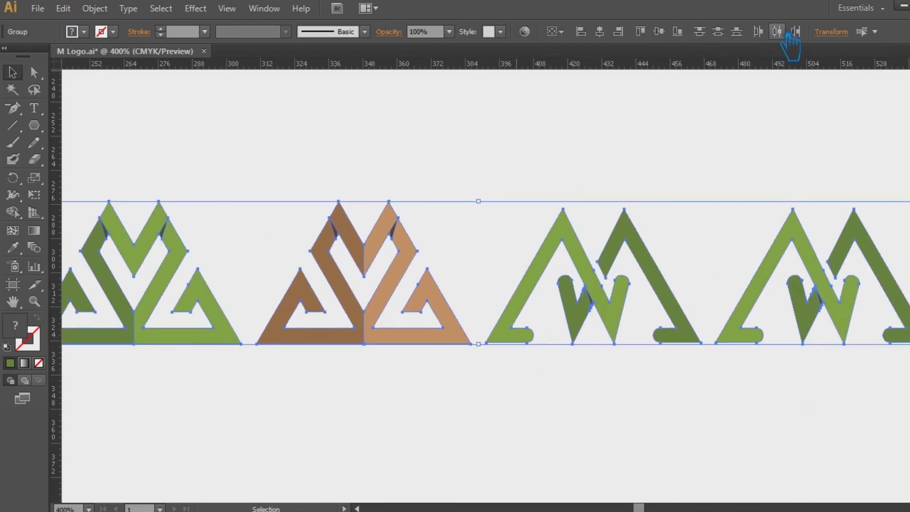
- Ungroup the fourth M and recolour its light green stroke with the second logo's light brown
left_click(579, 425)
right_click(810, 234)
left_click(837, 320)
left_click(823, 416)
left_click(839, 298)
left_click(13, 247)
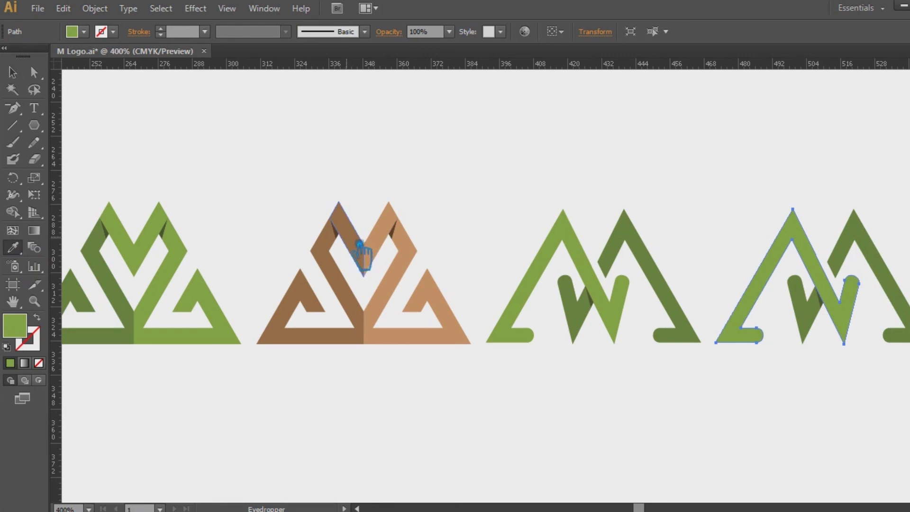
left_click(392, 243)
left_click(13, 72)
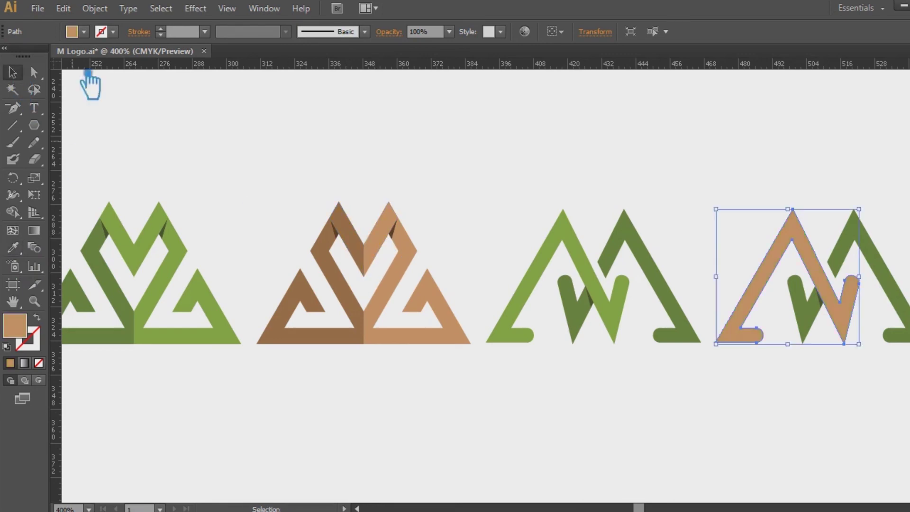
- Eyedropper the second logo's dark brown onto the fourth M's right stroke and V
left_click(887, 271)
left_click(13, 247)
left_click(340, 272)
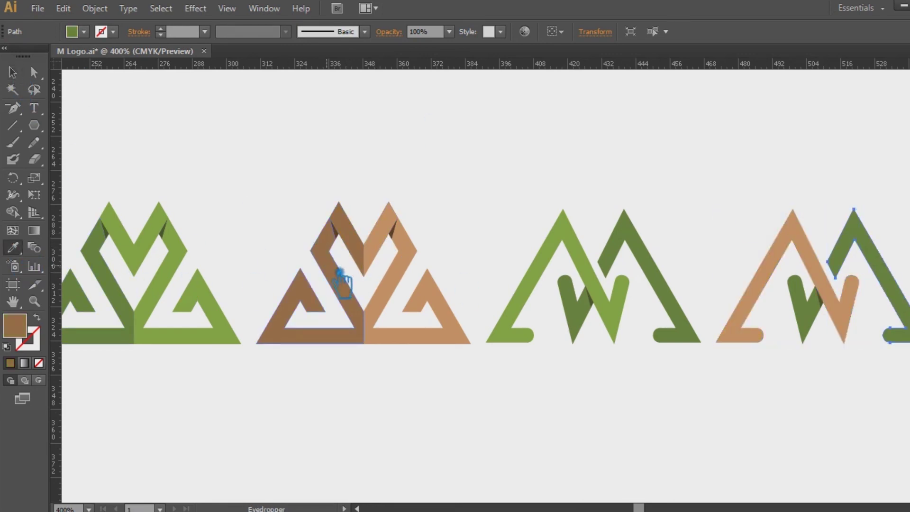
left_click(13, 72)
left_click(836, 227)
left_click(803, 308)
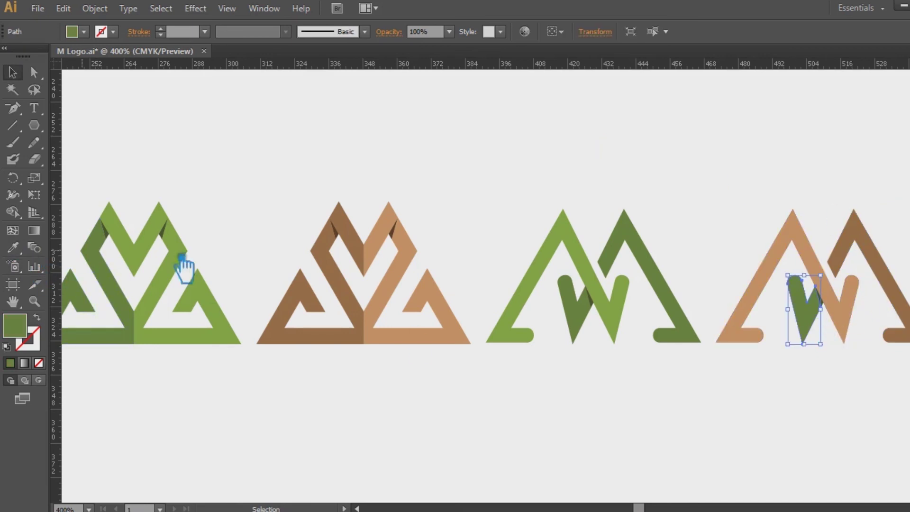
left_click(894, 283, "shift")
left_click(13, 247)
left_click(871, 237)
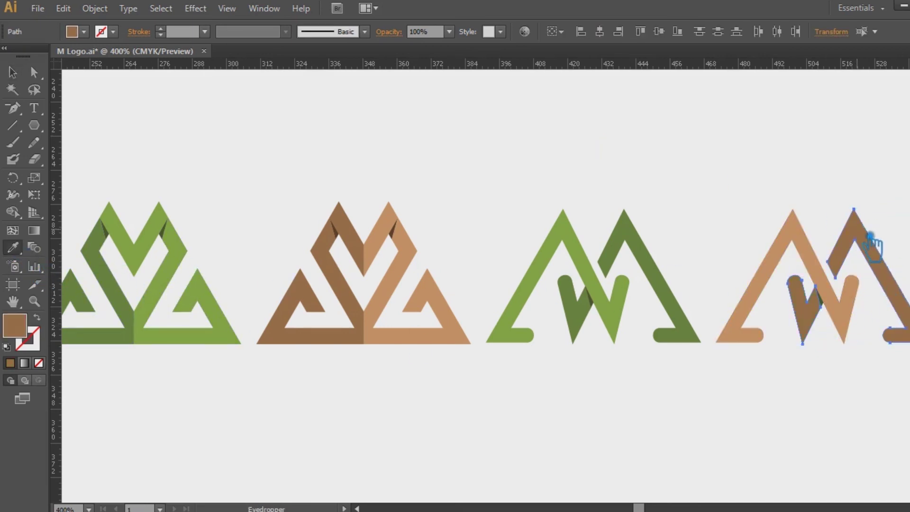
key("v")
- Recolour the small dark piece inside the V with a sampled shadow colour
left_click(823, 297)
key("i")
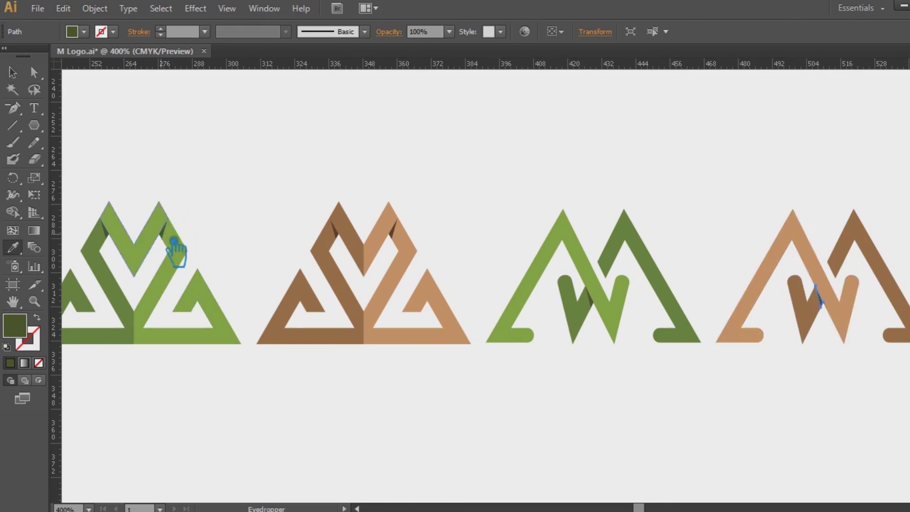
left_click(174, 243)
left_click(342, 238, "ctrl")
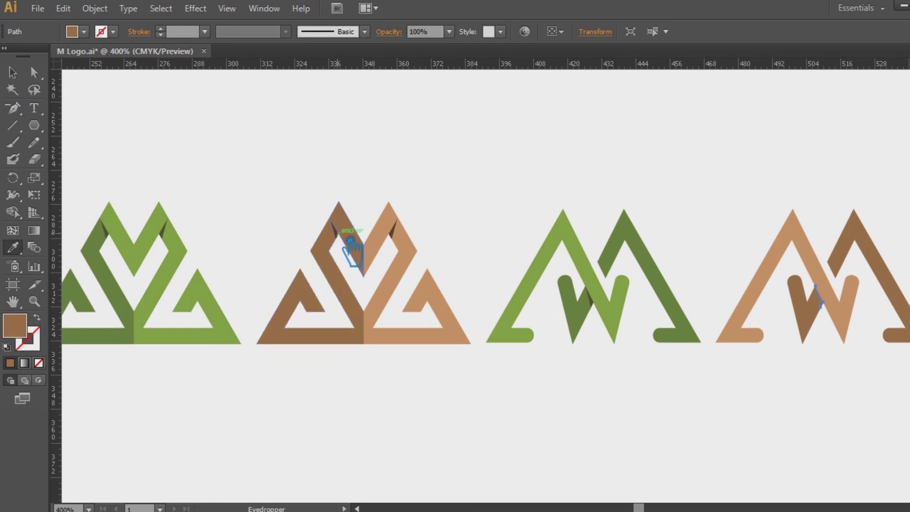
key("ctrl+equal")
left_click(299, 184)
key("v")
left_click(756, 401)
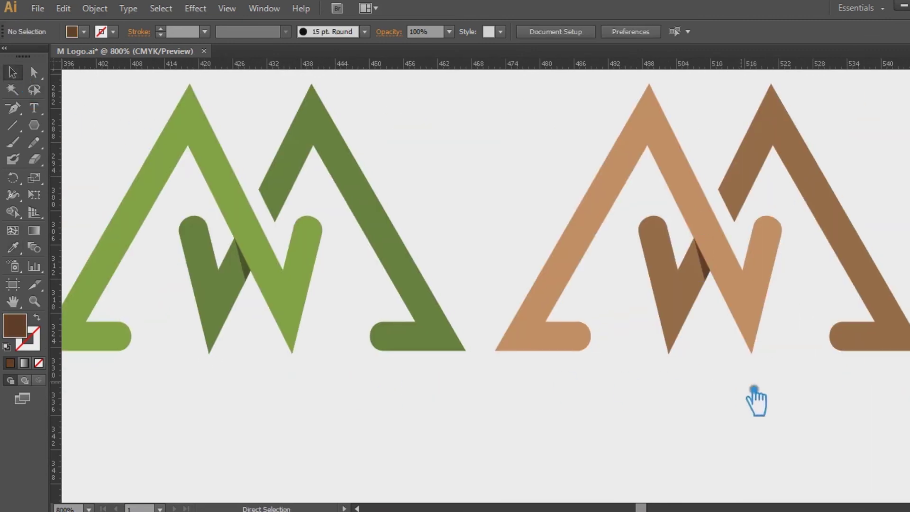
key("ctrl+minus")
mouse_move(754, 399)
left_mouse_down()
mouse_move(823, 422)
mouse_move(587, 203)
left_mouse_up()
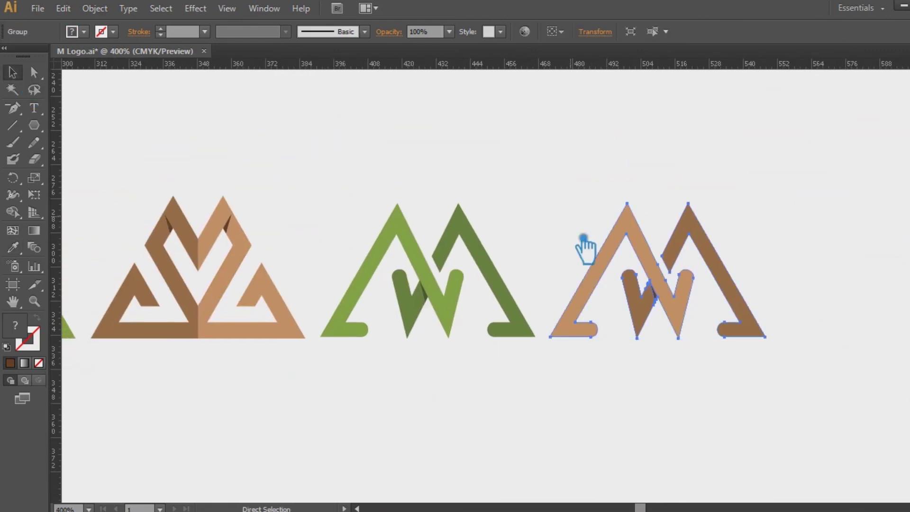
left_click_drag(610, 407, 747, 407)
left_click(569, 375)
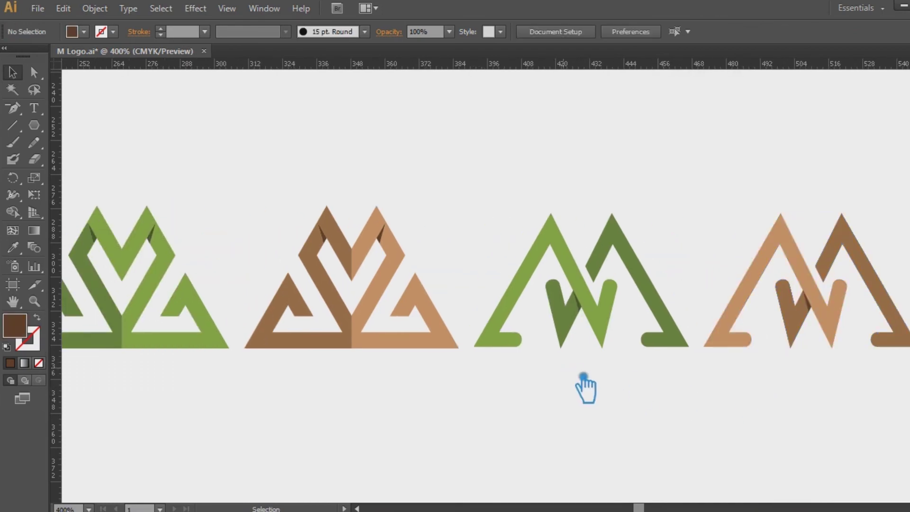
key("f")
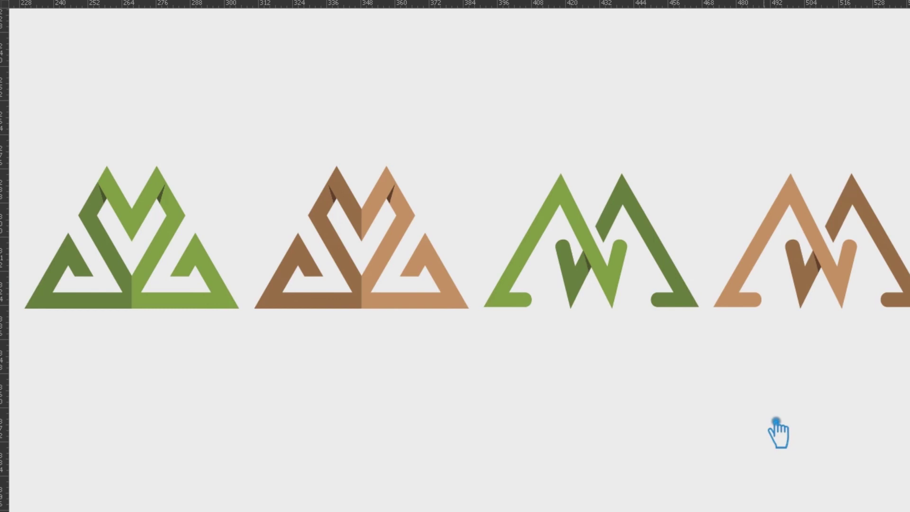
left_click_drag(754, 394, 759, 412)
key("f")
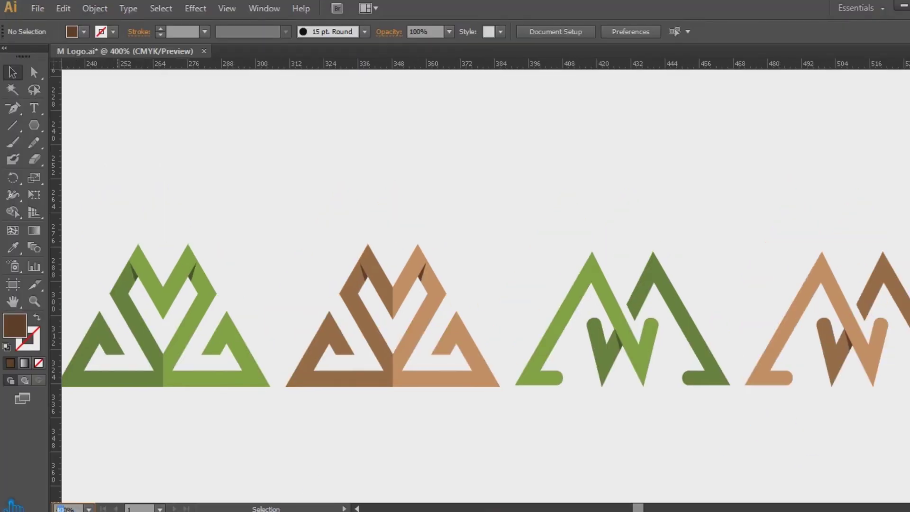
key("Return")
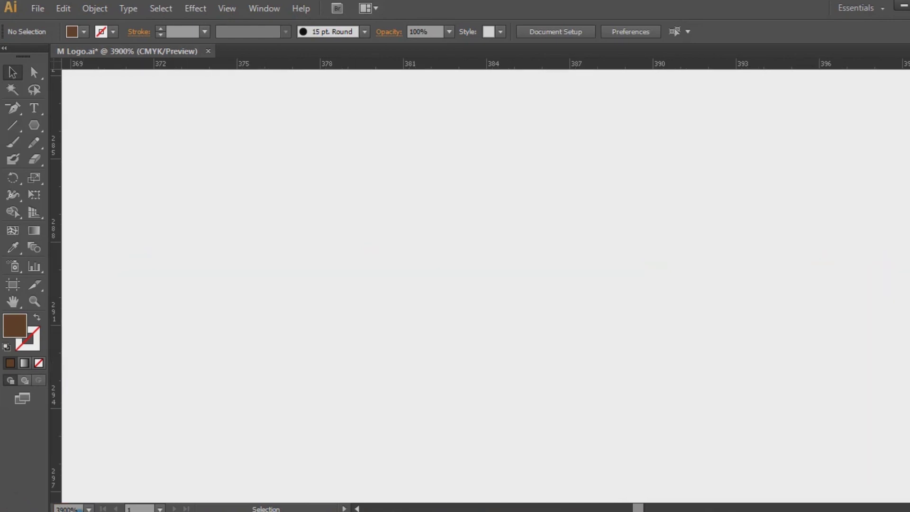
type("390")
key("Return")
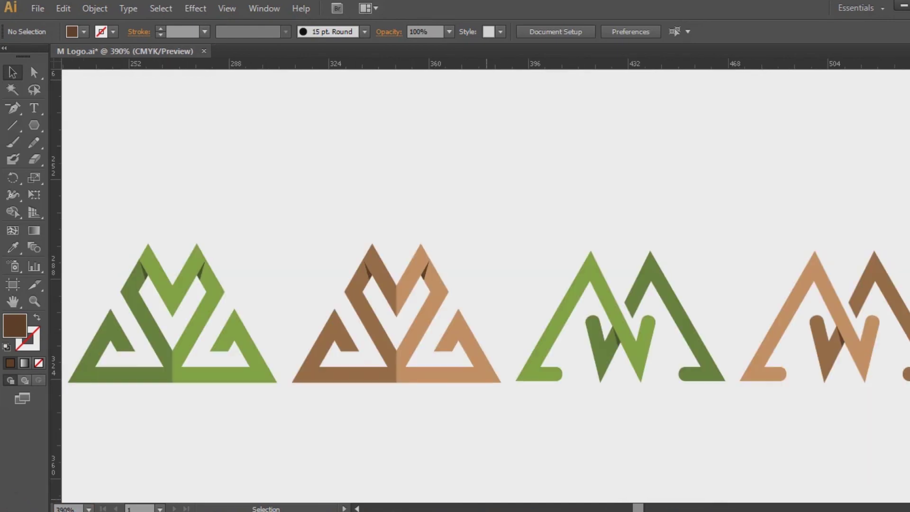
key("Return")
left_click_drag(805, 470, 790, 435)
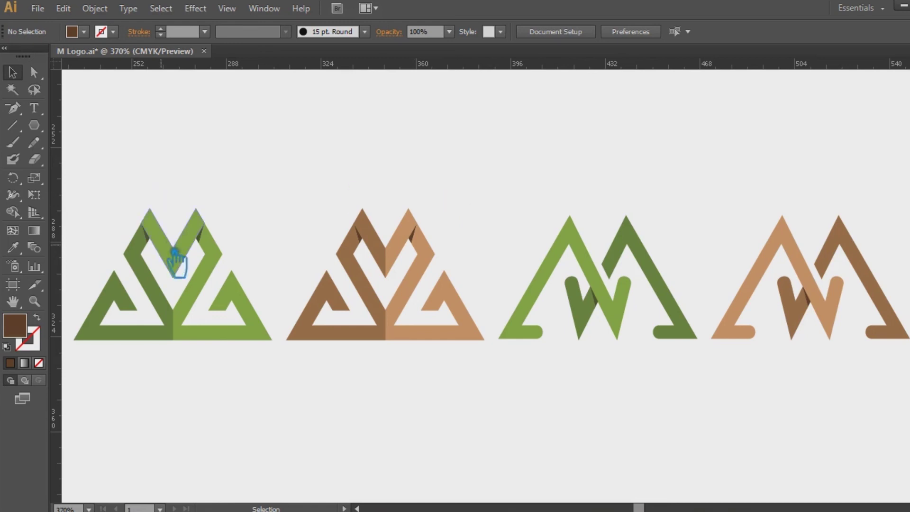
left_click(185, 264)
left_click(315, 152)
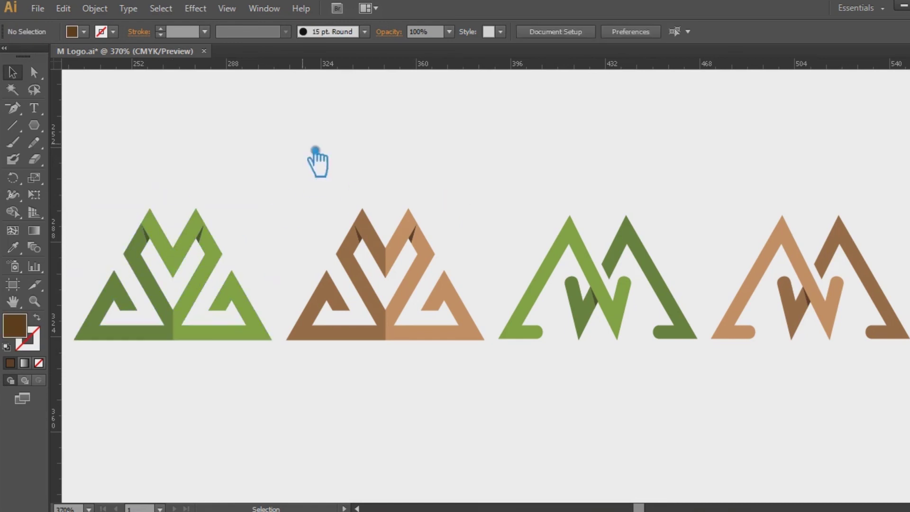